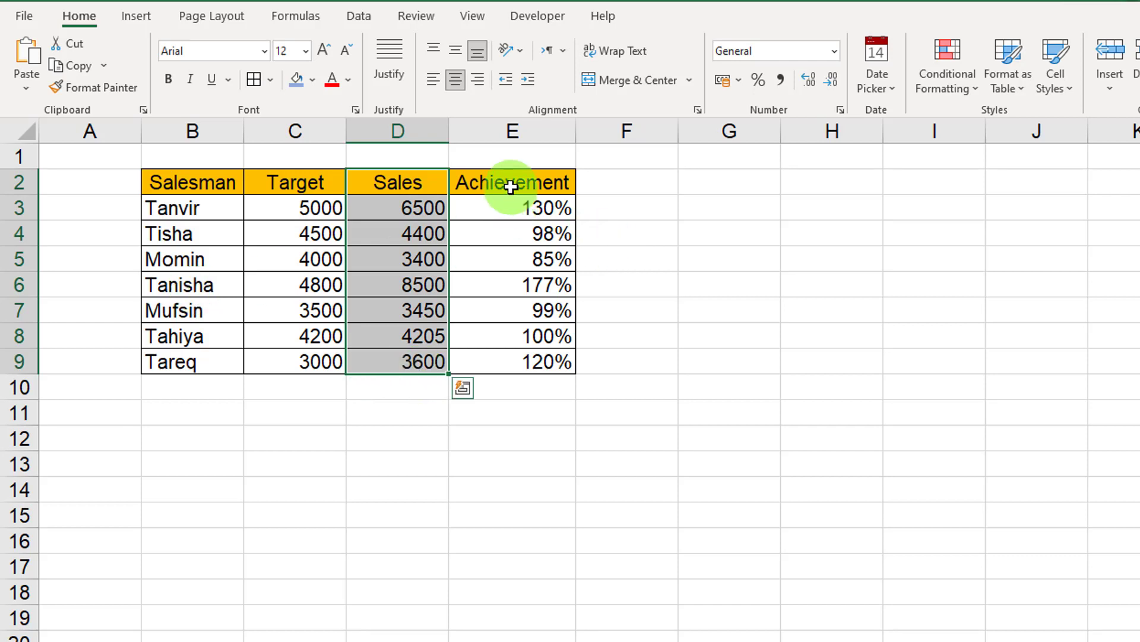
- Clear the achievement percentages in E3:E9, keeping the Achievement header
{"action": "left_click_drag", "start_coordinate": [511, 183], "coordinate": [522, 352]}
{"action": "left_click", "coordinate": [1069, 286]}
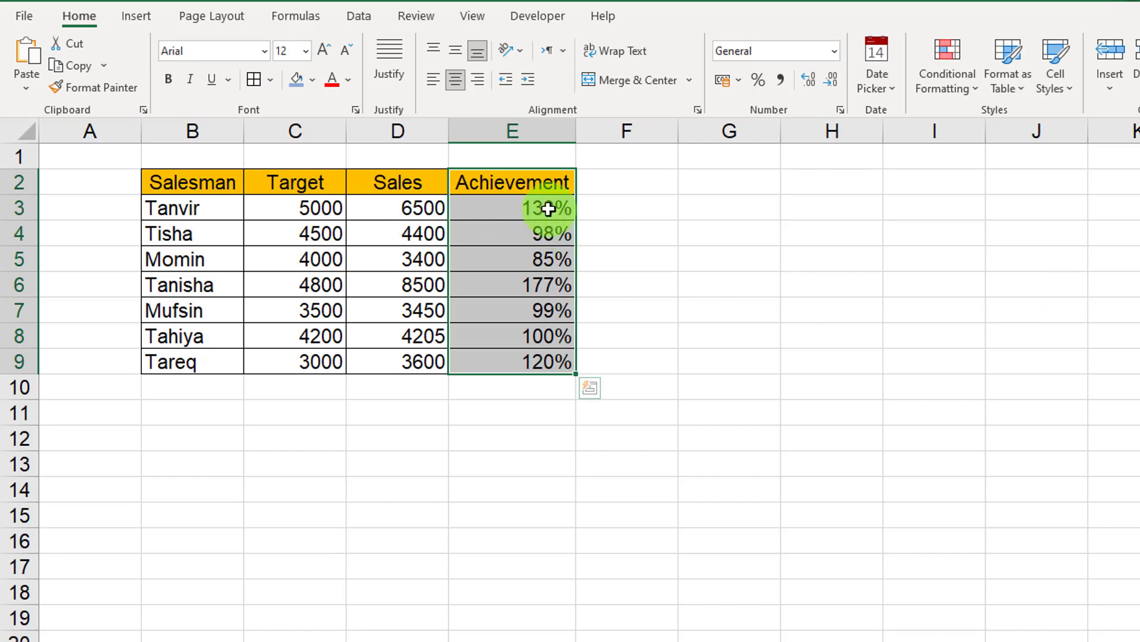
{"action": "left_click_drag", "start_coordinate": [547, 209], "coordinate": [548, 358]}
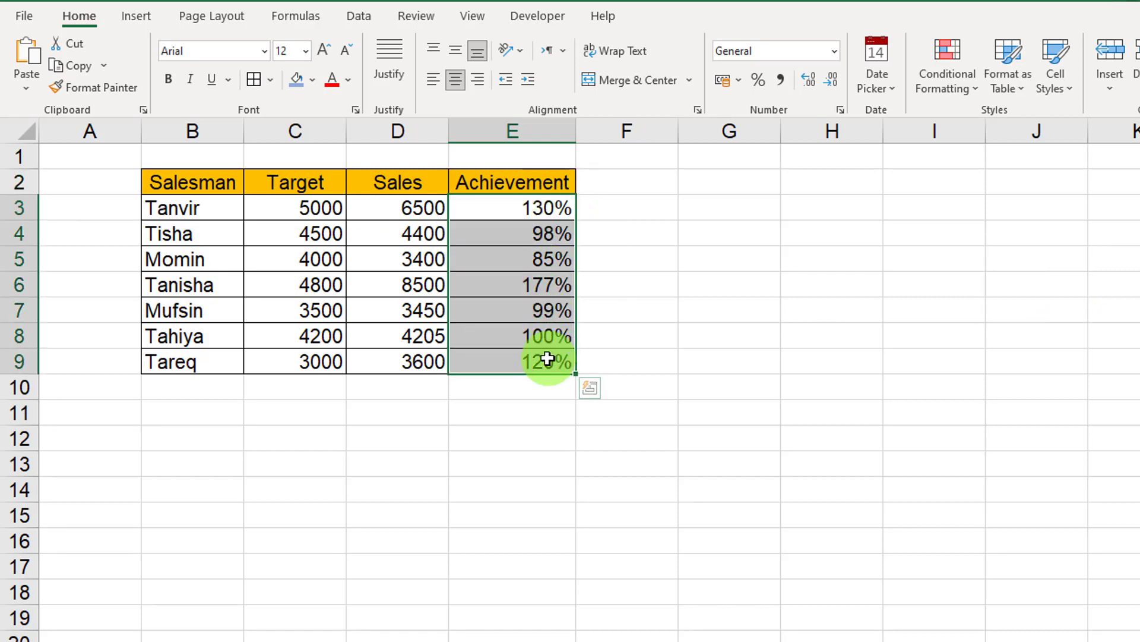
{"action": "key", "text": "Delete"}
{"action": "left_click", "coordinate": [636, 291]}
- Calculate the first salesman's achievement in E3 with the formula =D3/C3
{"action": "left_click", "coordinate": [334, 208]}
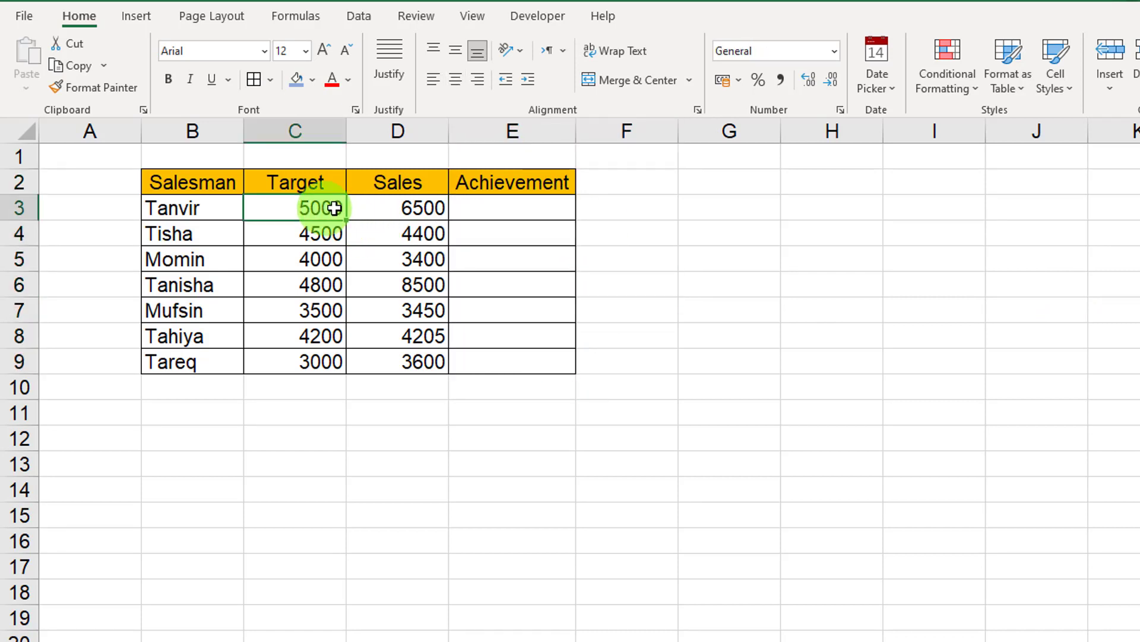
{"action": "left_click", "coordinate": [436, 208]}
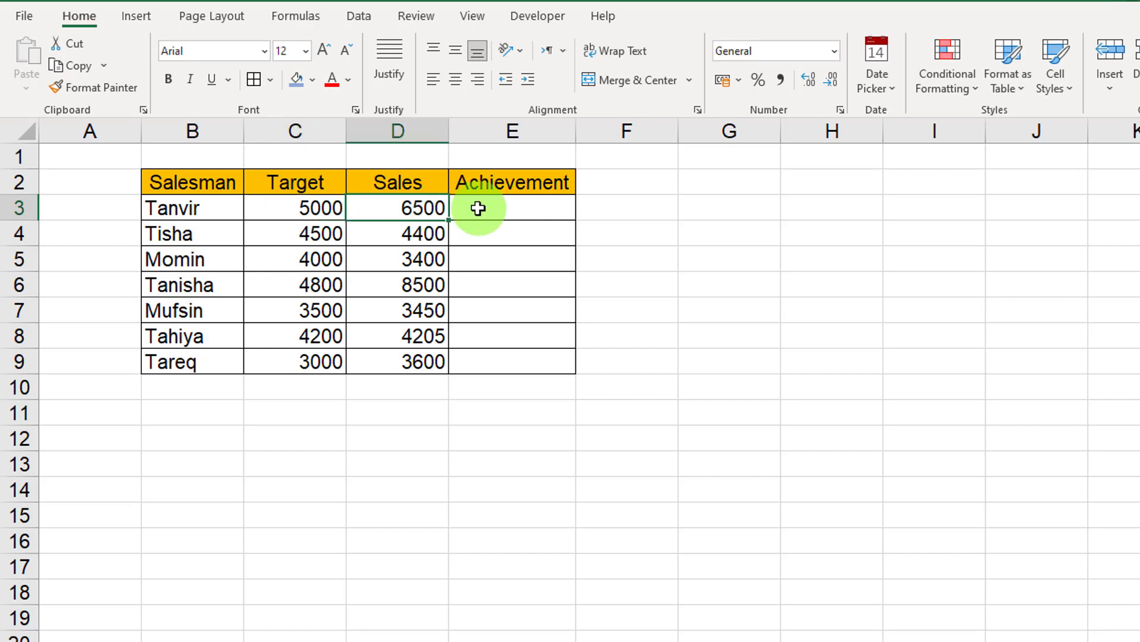
{"action": "left_click", "coordinate": [478, 208]}
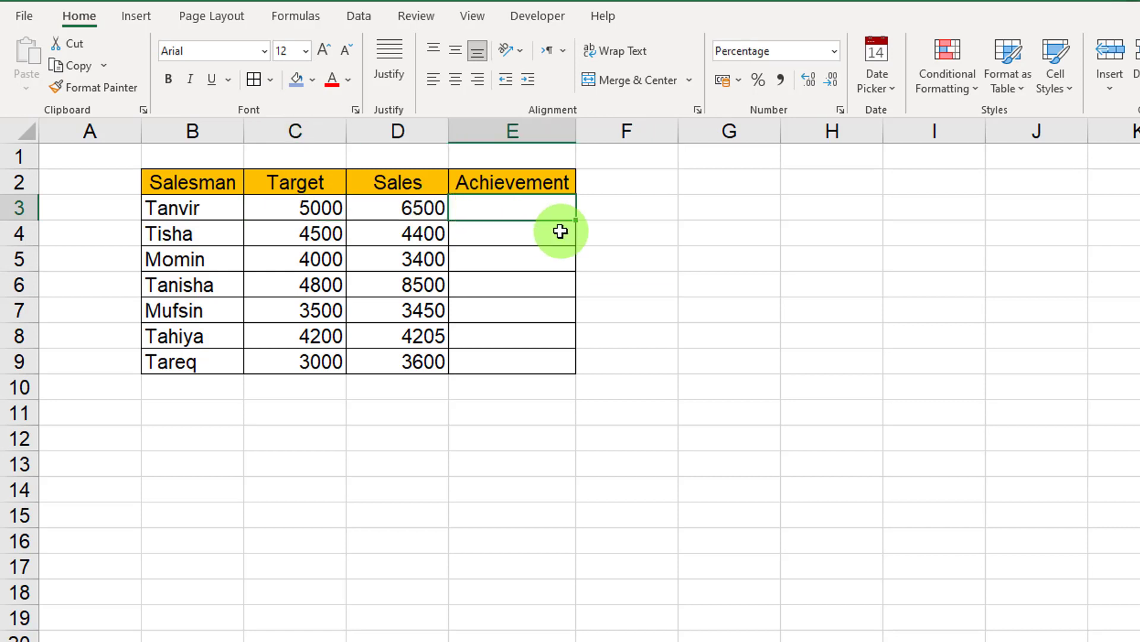
{"action": "type", "text": "="}
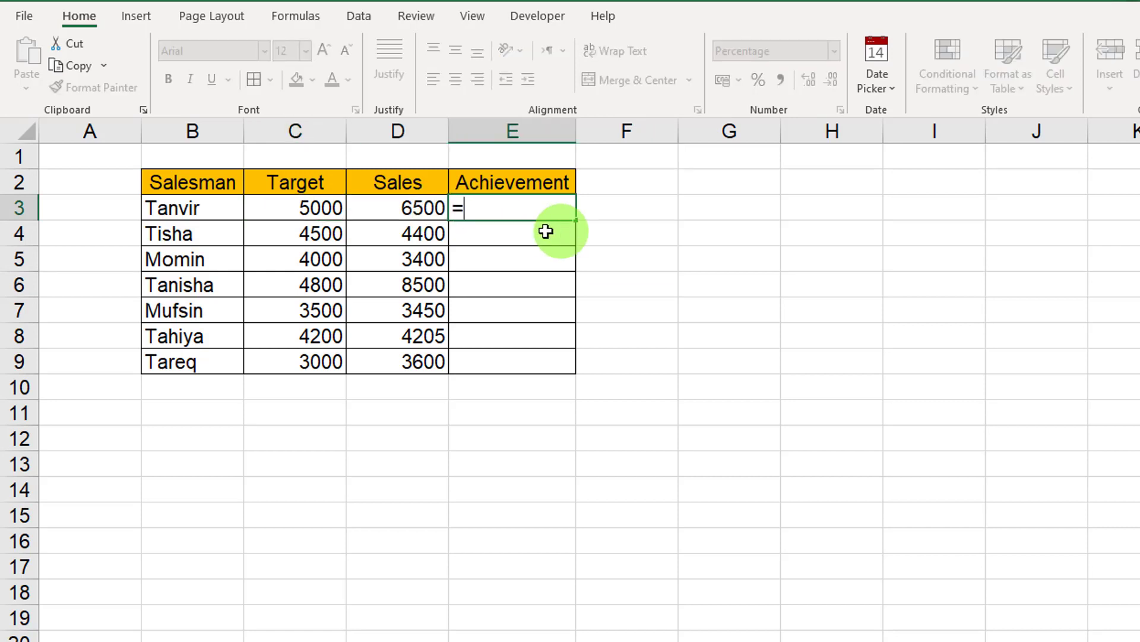
{"action": "left_click", "coordinate": [428, 206]}
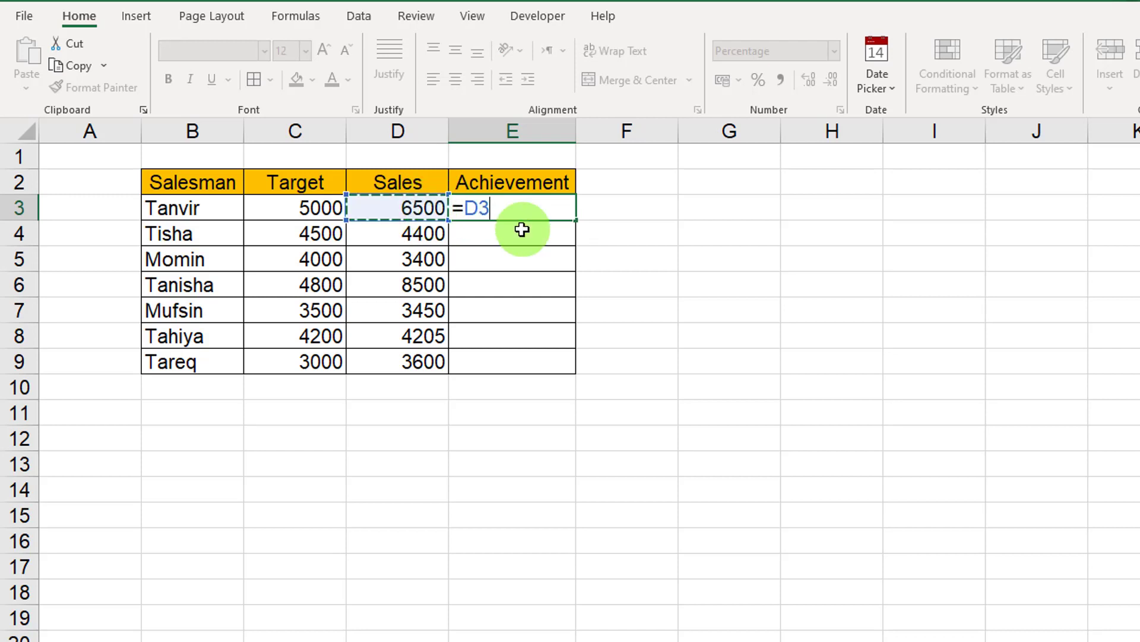
{"action": "type", "text": "/"}
{"action": "left_click", "coordinate": [305, 208]}
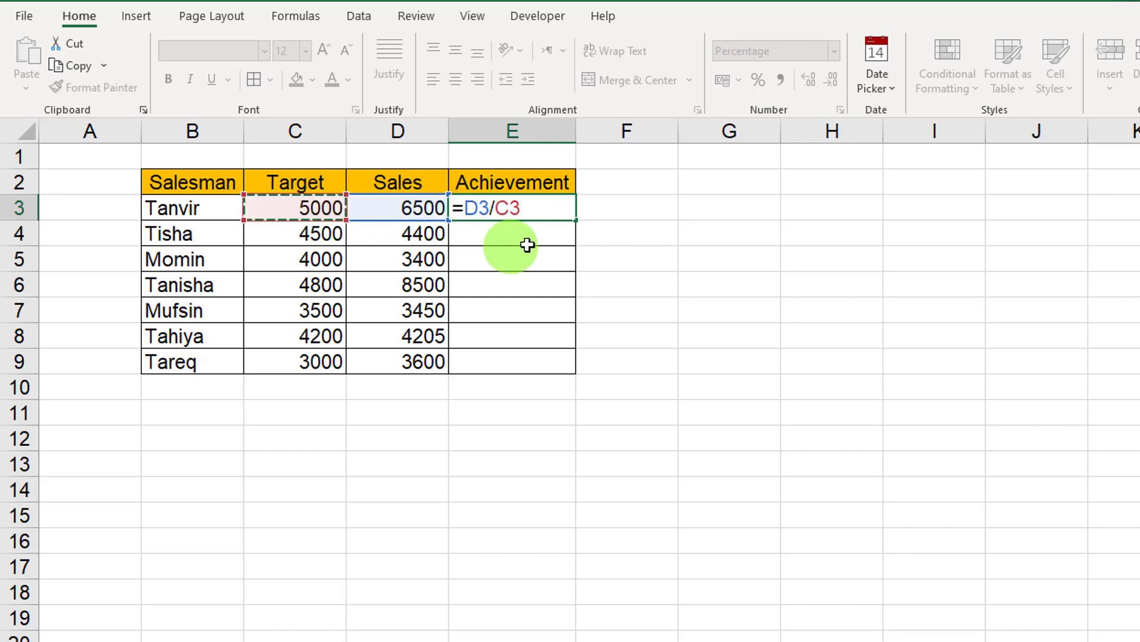
{"action": "key", "text": "Return"}
{"action": "left_click", "coordinate": [561, 213]}
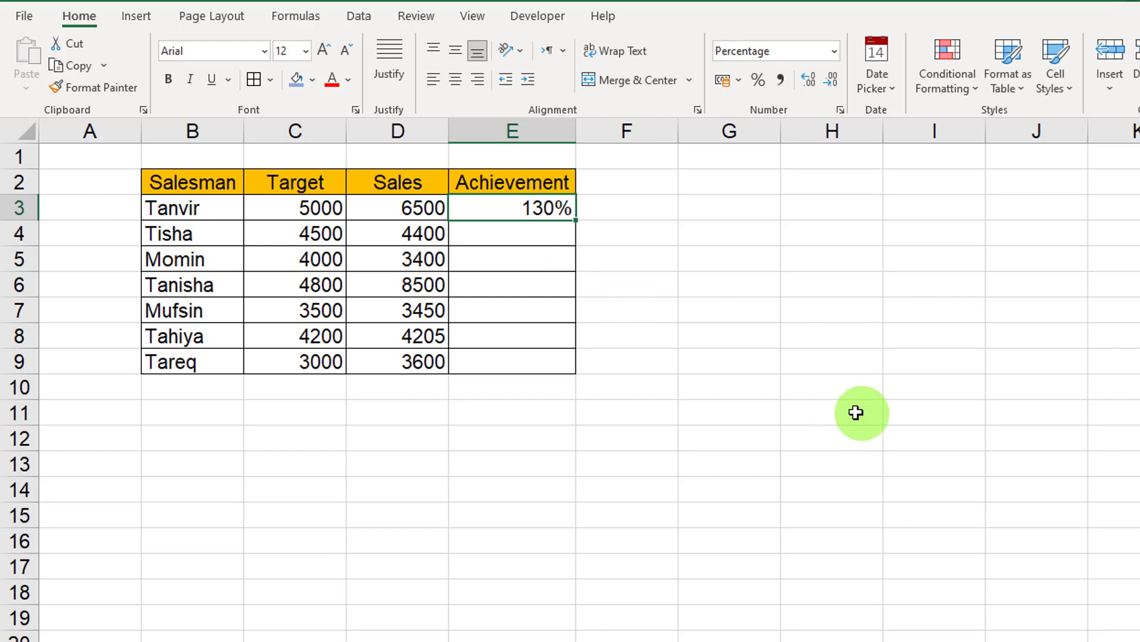
{"action": "left_click_drag", "start_coordinate": [745, 96], "coordinate": [818, 125]}
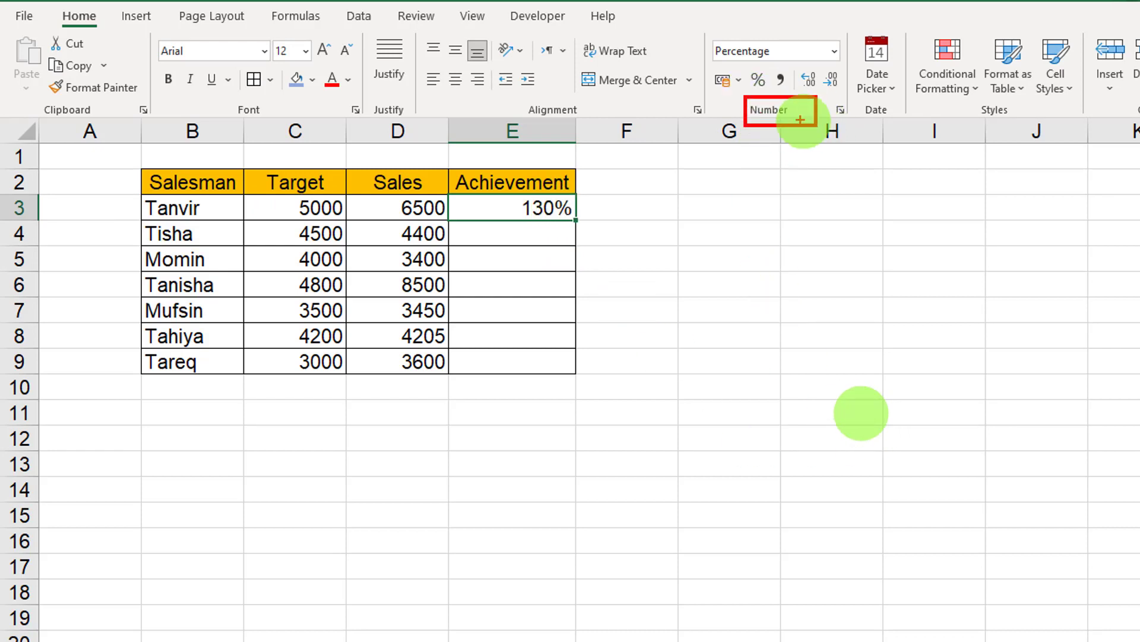
{"action": "left_click_drag", "start_coordinate": [761, 94], "coordinate": [781, 283]}
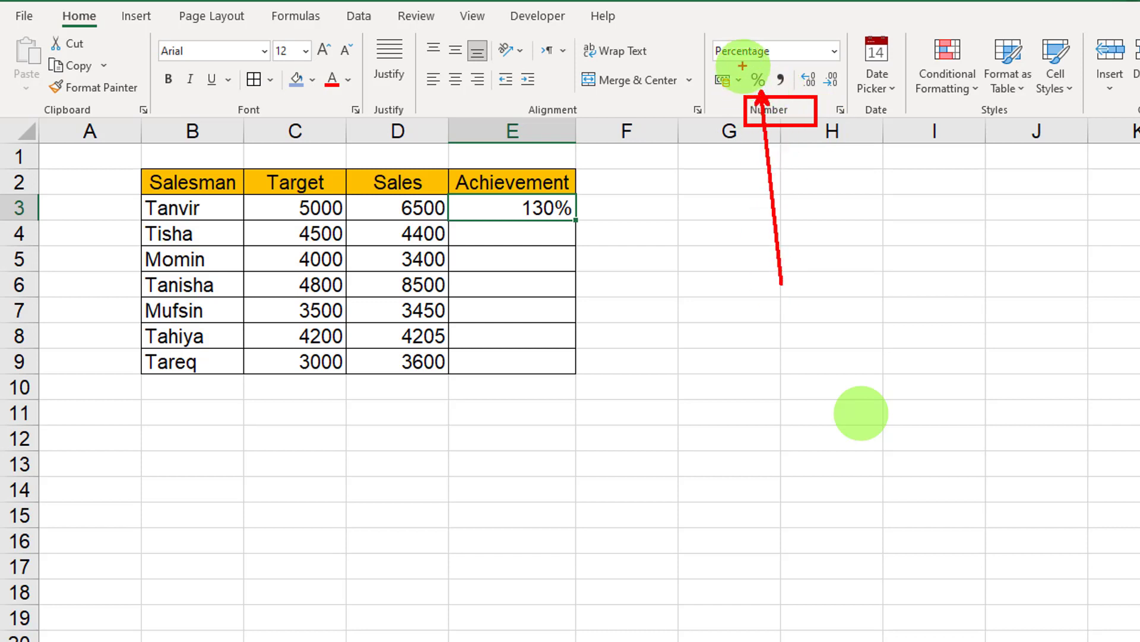
{"action": "left_click_drag", "start_coordinate": [742, 66], "coordinate": [777, 93]}
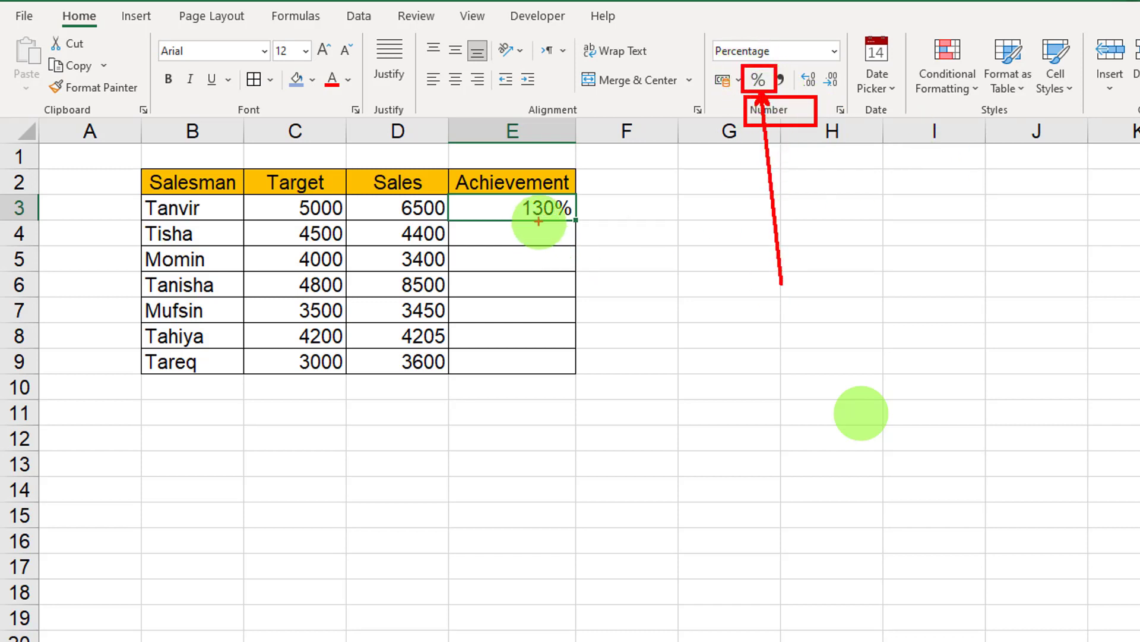
{"action": "key", "text": "Escape"}
- Fill the achievement formula from E3 down through E9
{"action": "left_click_drag", "start_coordinate": [576, 220], "coordinate": [576, 372]}
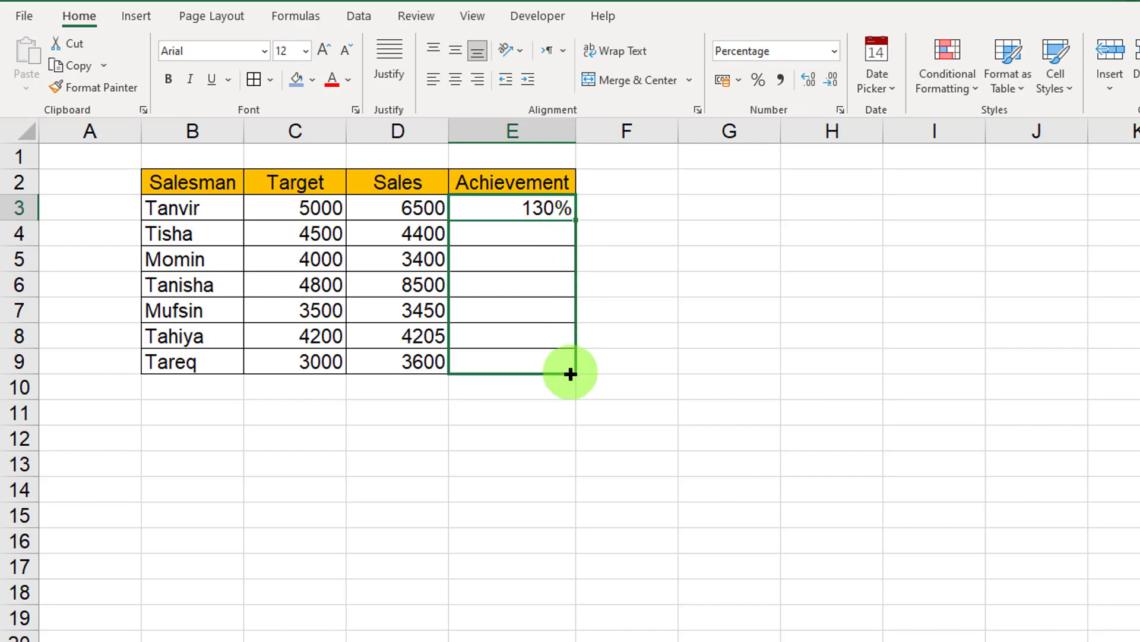
{"action": "left_click", "coordinate": [683, 310]}
{"action": "left_click_drag", "start_coordinate": [552, 209], "coordinate": [540, 363]}
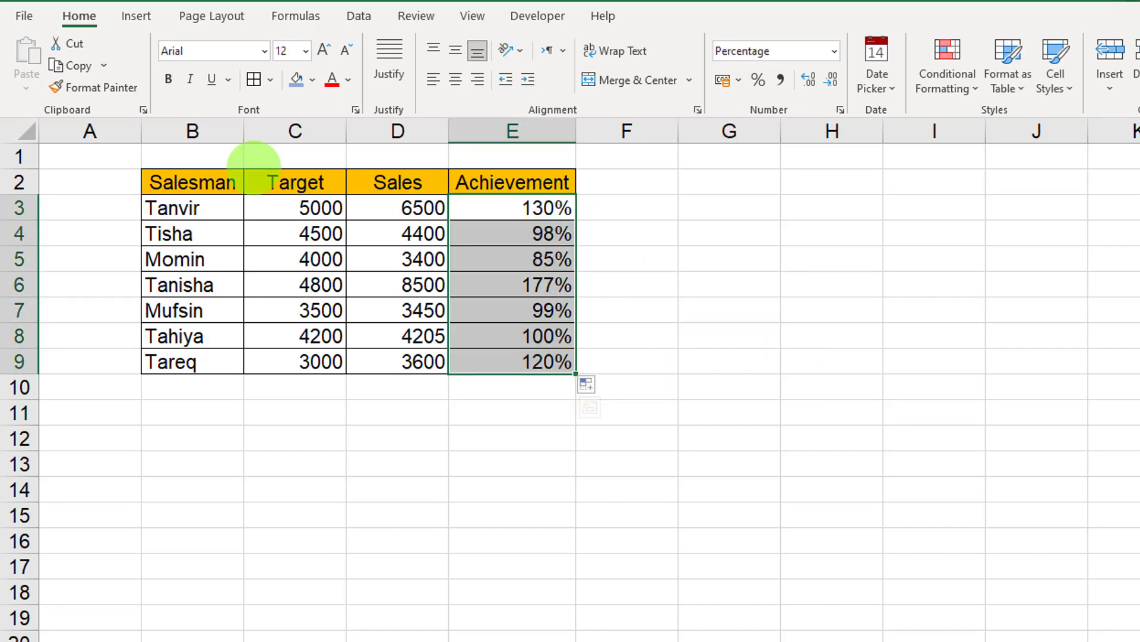
- Copy the Target, Sales and Achievement headers from C2:E2 into F2:H2
{"action": "scroll", "coordinate": [415, 381], "scroll_direction": "right", "scroll_amount": 1}
{"action": "left_click", "coordinate": [525, 311]}
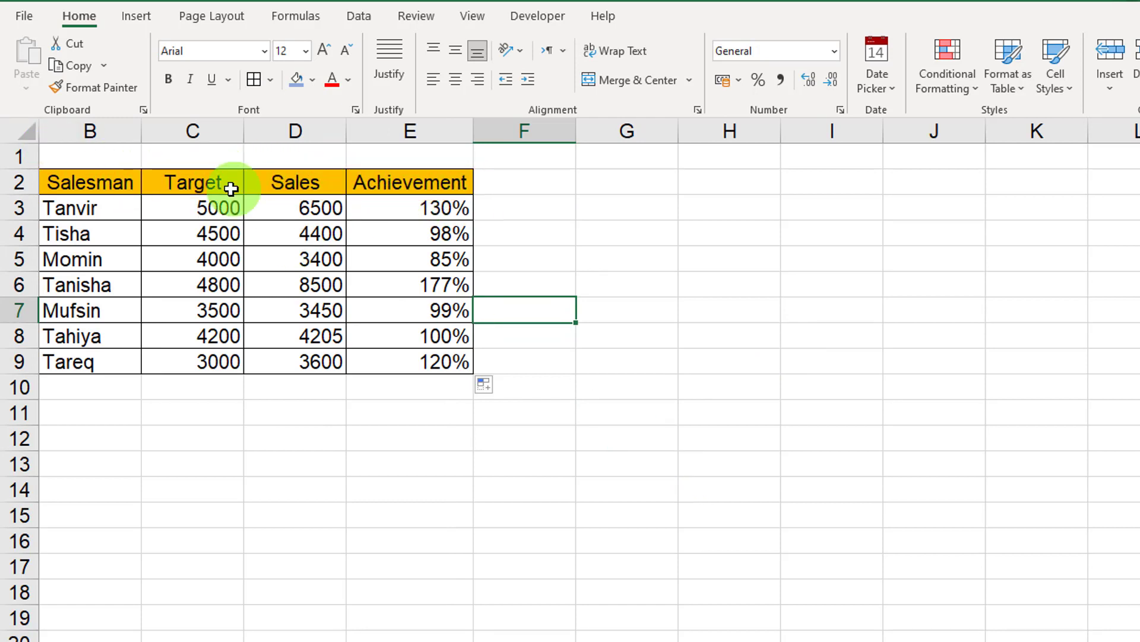
{"action": "left_click_drag", "start_coordinate": [229, 183], "coordinate": [428, 183]}
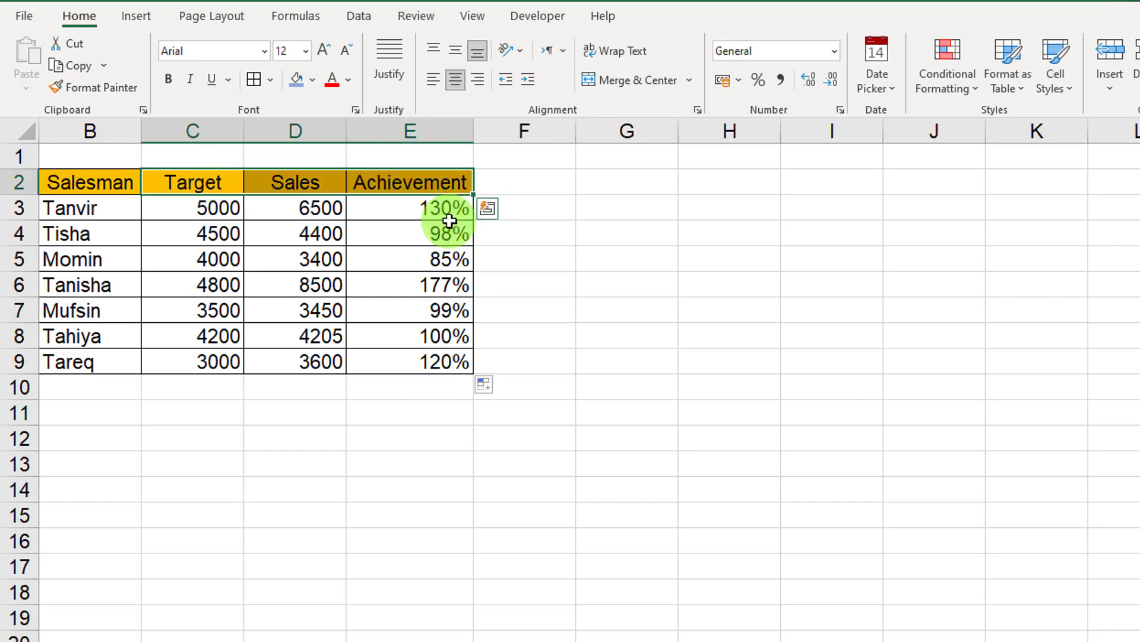
{"action": "key", "text": "ctrl+c"}
{"action": "left_click", "coordinate": [541, 192]}
{"action": "key", "text": "ctrl+v"}
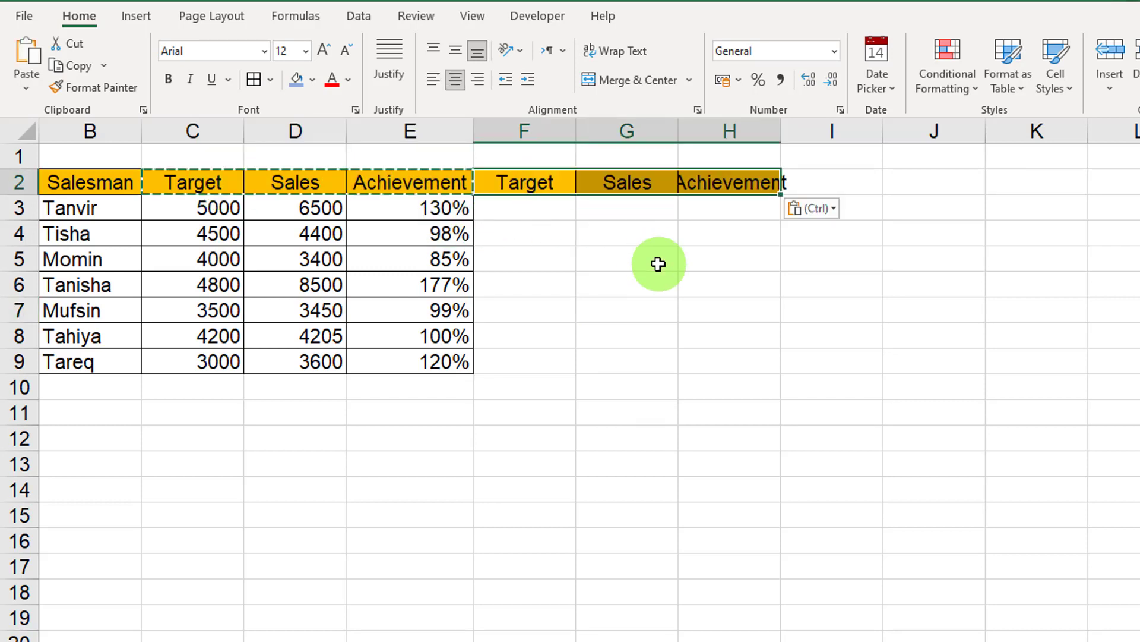
- Auto-fit the widths of columns F to H to their header text
{"action": "left_click_drag", "start_coordinate": [560, 130], "coordinate": [765, 142]}
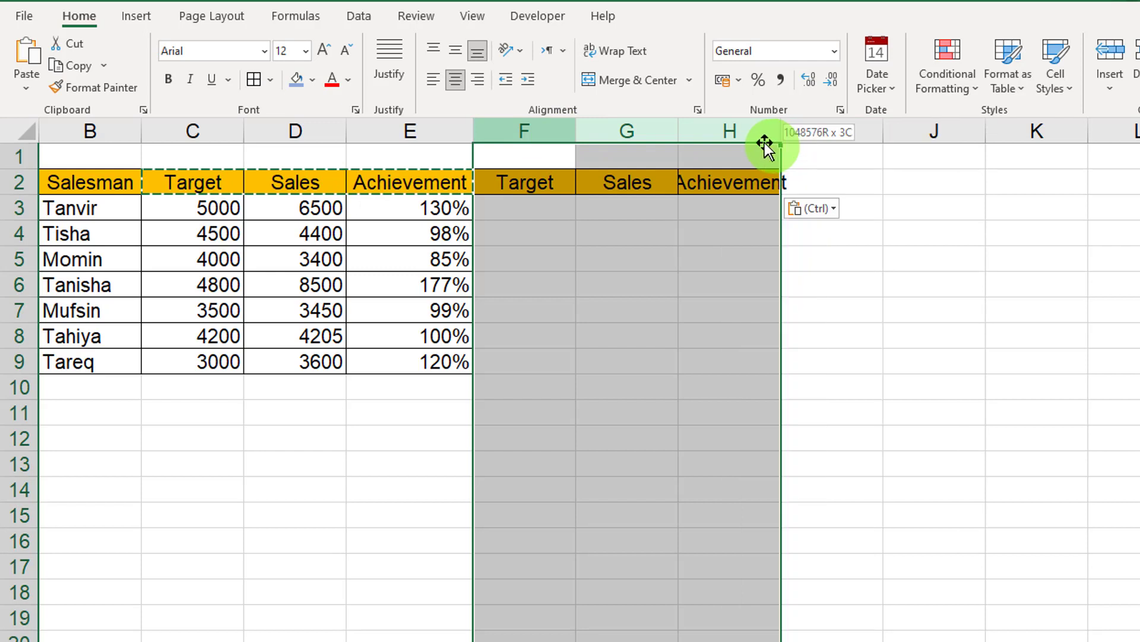
{"action": "double_click", "coordinate": [575, 131]}
{"action": "left_click", "coordinate": [713, 255]}
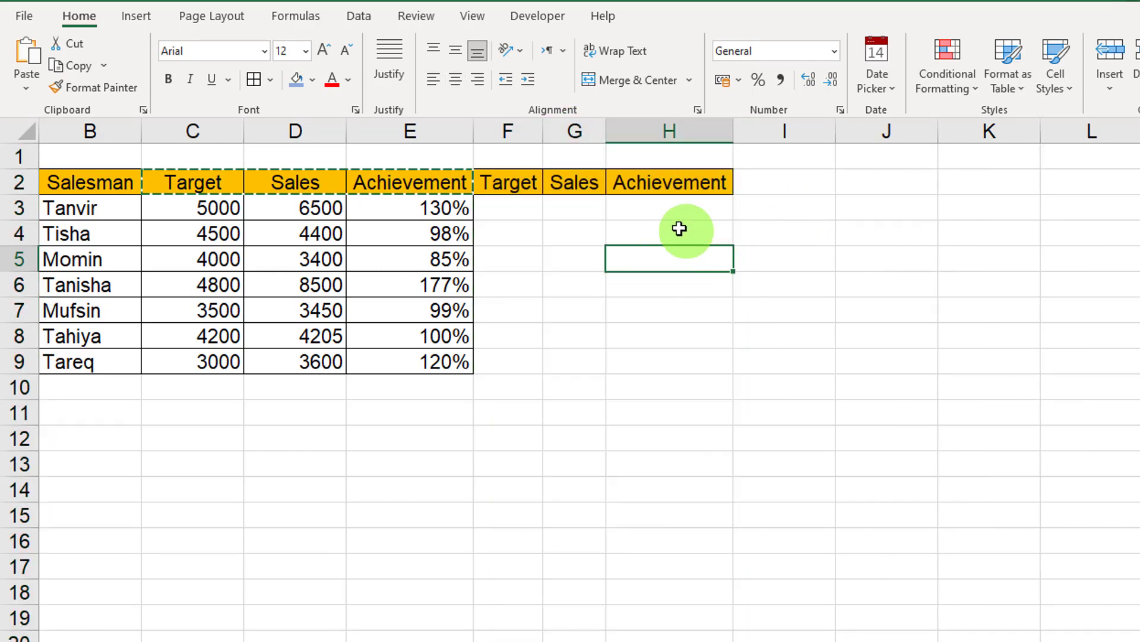
{"action": "double_click", "coordinate": [657, 207]}
{"action": "left_click", "coordinate": [691, 266]}
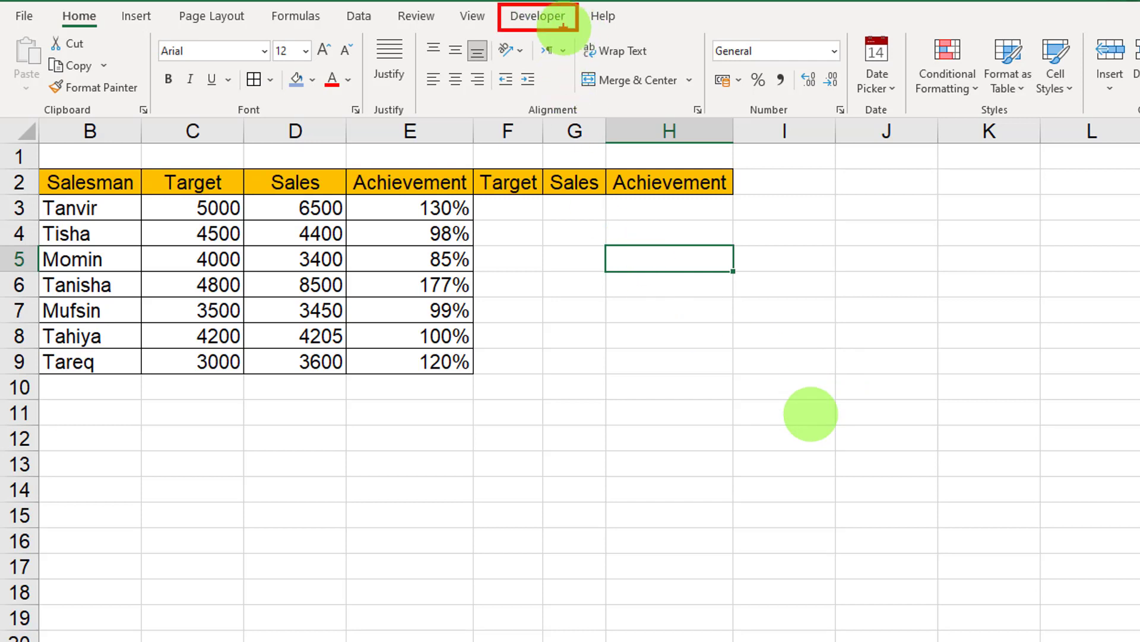
- Make sure the Developer tab is enabled in the ribbon customization options, accept them, and display the Developer tools
{"action": "left_click", "coordinate": [560, 30]}
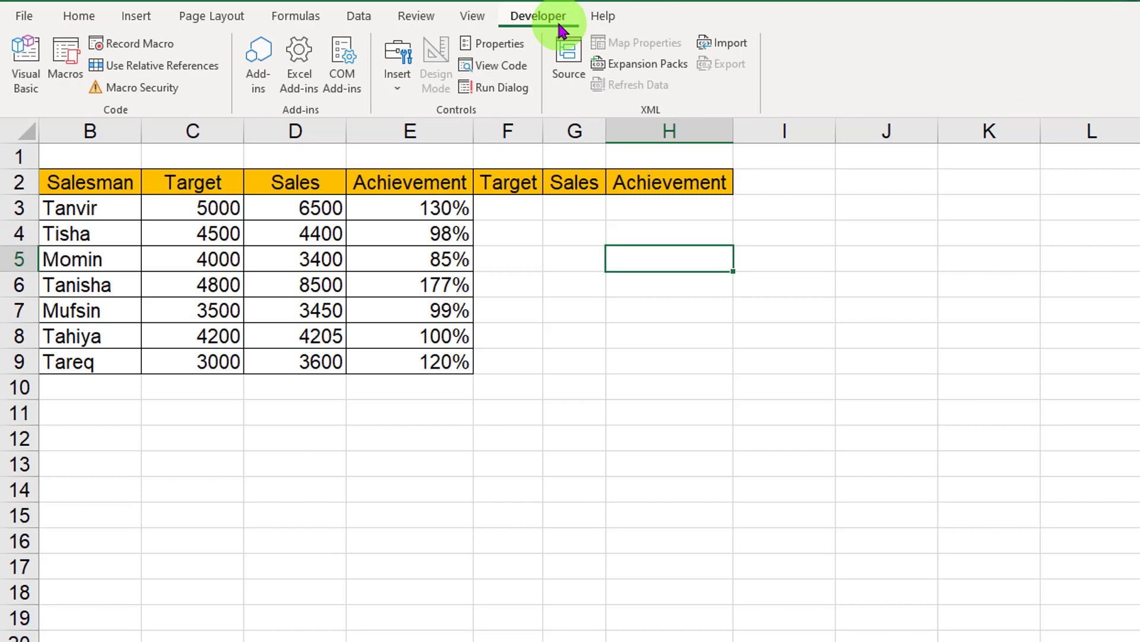
{"action": "left_click", "coordinate": [468, 19]}
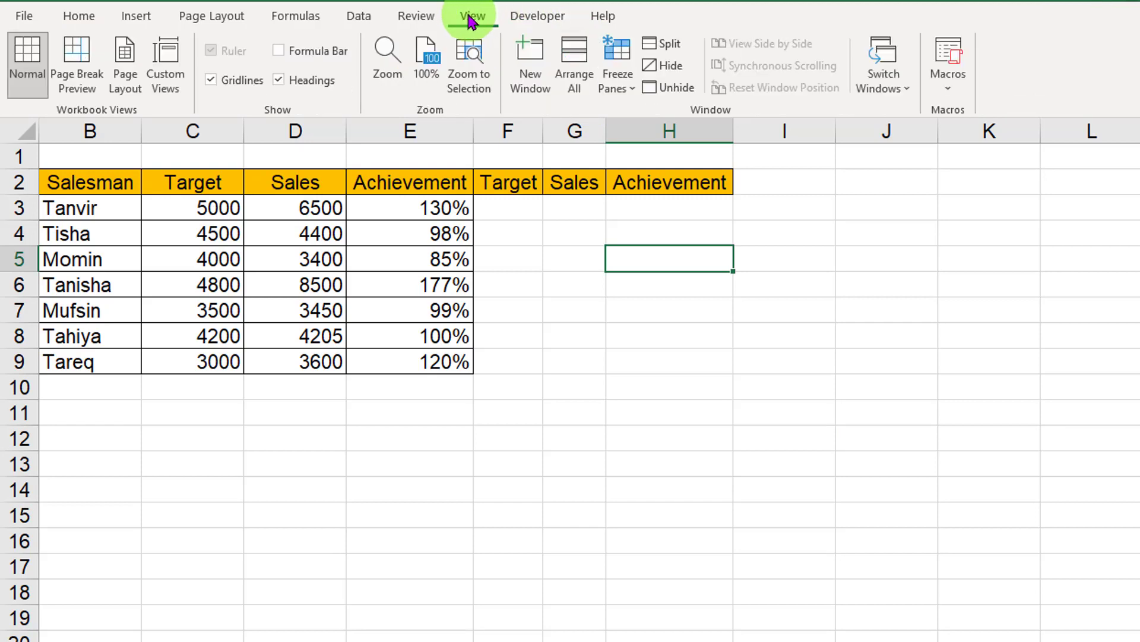
{"action": "right_click", "coordinate": [469, 21]}
{"action": "left_click", "coordinate": [569, 32]}
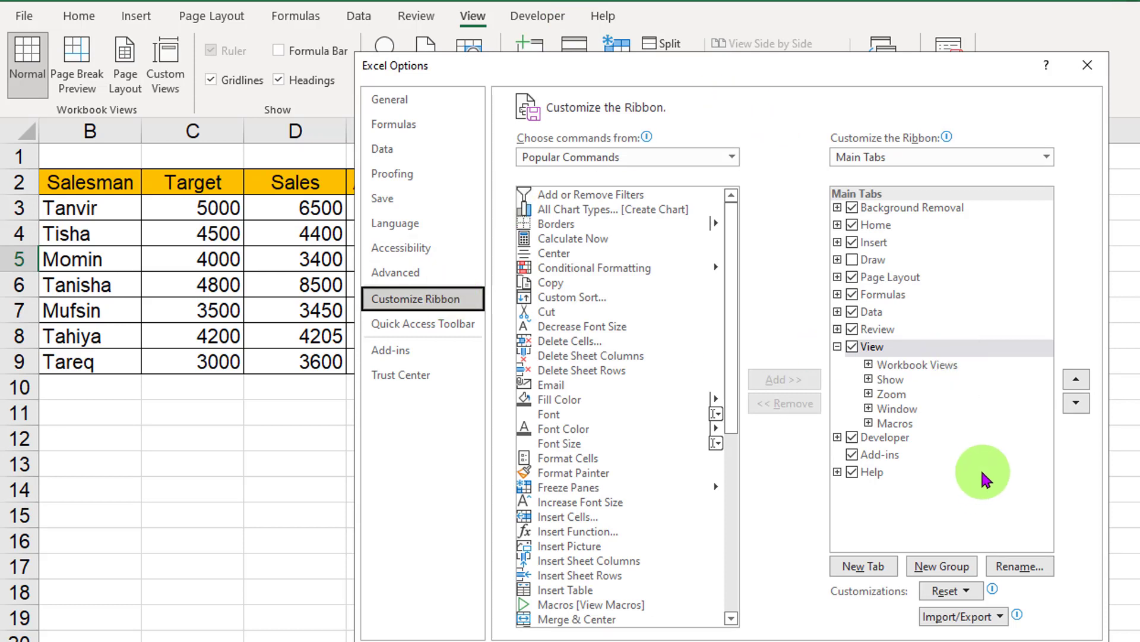
{"action": "mouse_move", "coordinate": [834, 421]}
{"action": "left_mouse_down"}
{"action": "mouse_move", "coordinate": [918, 447]}
{"action": "mouse_move", "coordinate": [945, 490]}
{"action": "left_mouse_up"}
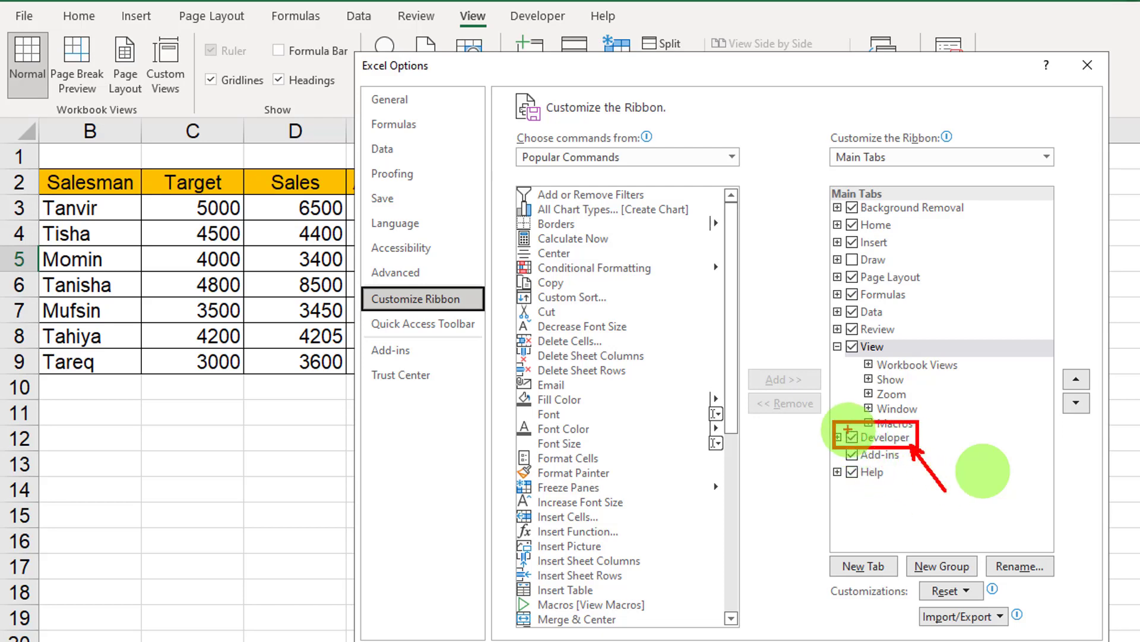
{"action": "left_click_drag", "start_coordinate": [843, 430], "coordinate": [860, 442]}
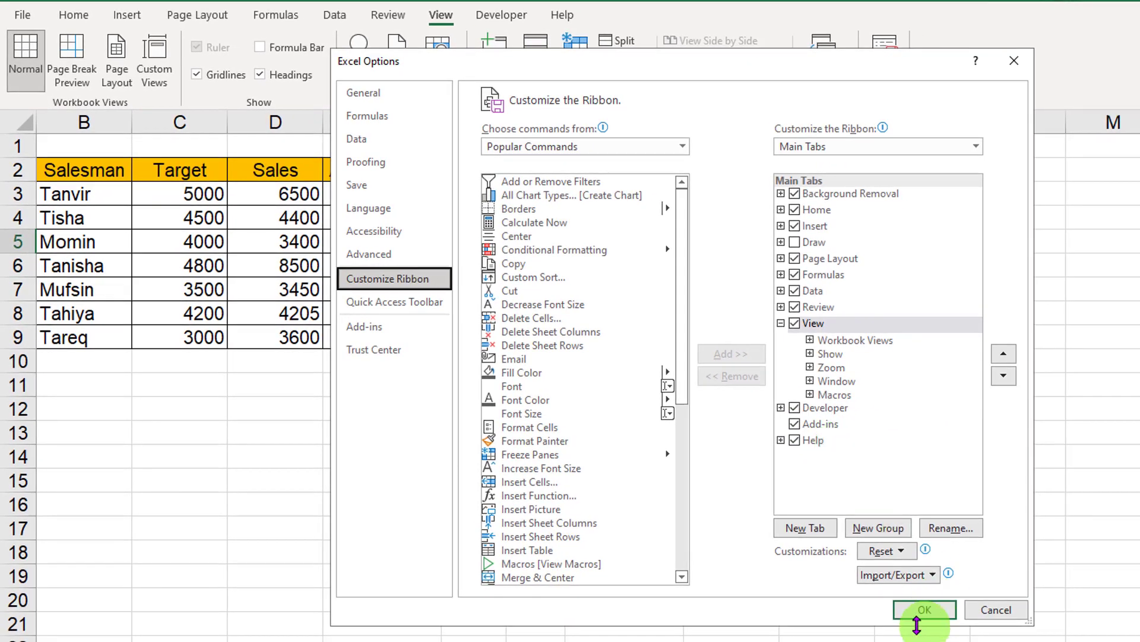
{"action": "left_click", "coordinate": [915, 611]}
{"action": "left_click", "coordinate": [856, 475]}
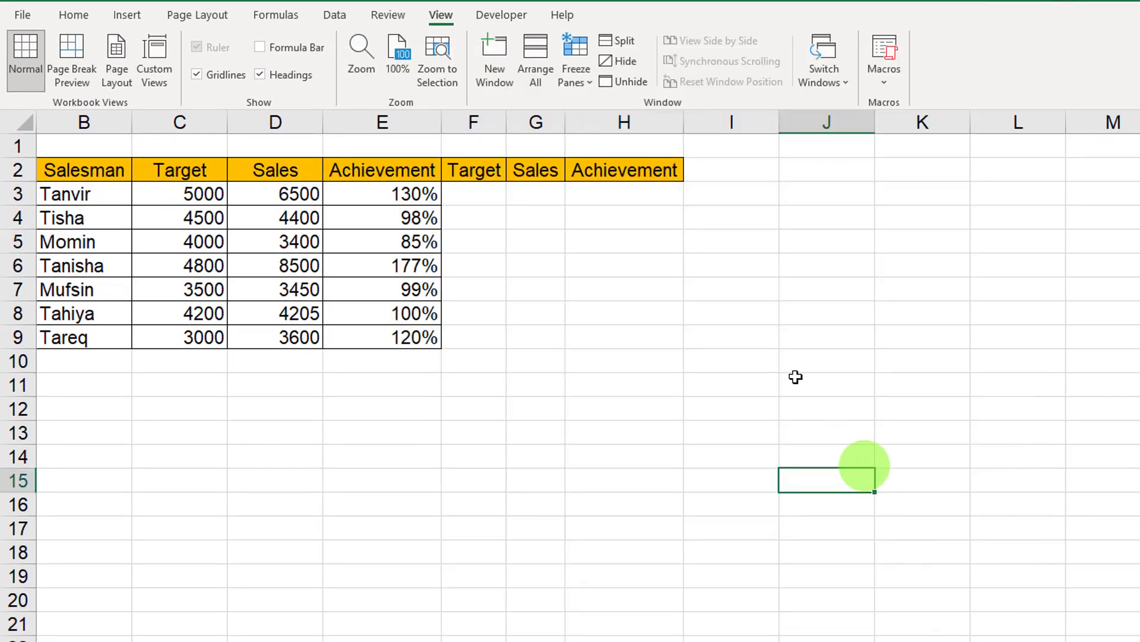
{"action": "left_click", "coordinate": [516, 22]}
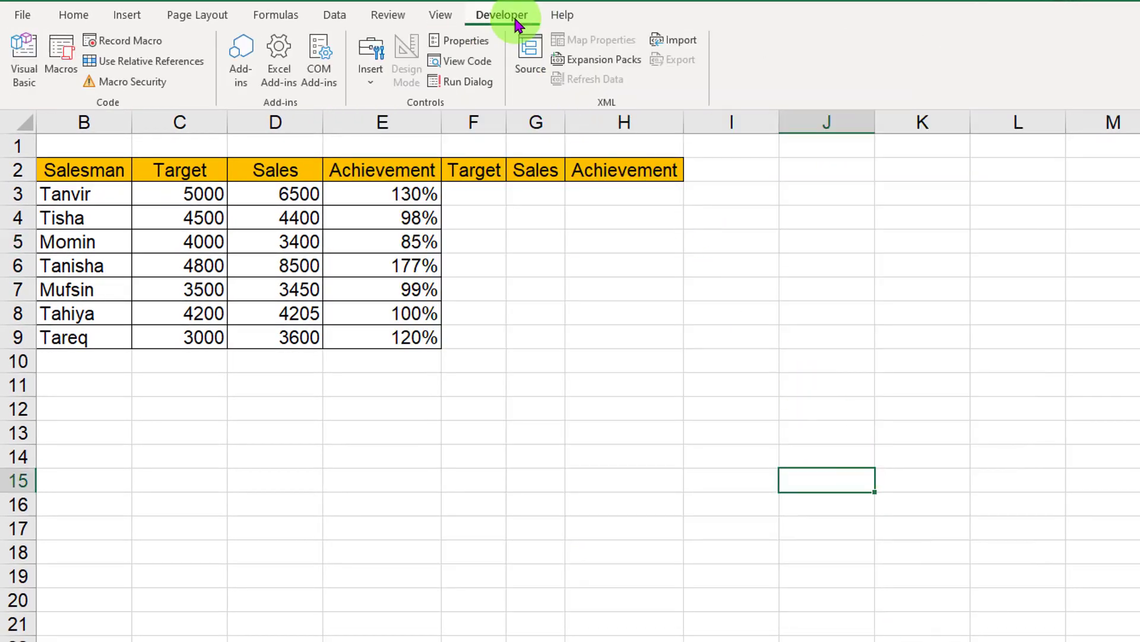
{"action": "left_click", "coordinate": [588, 270]}
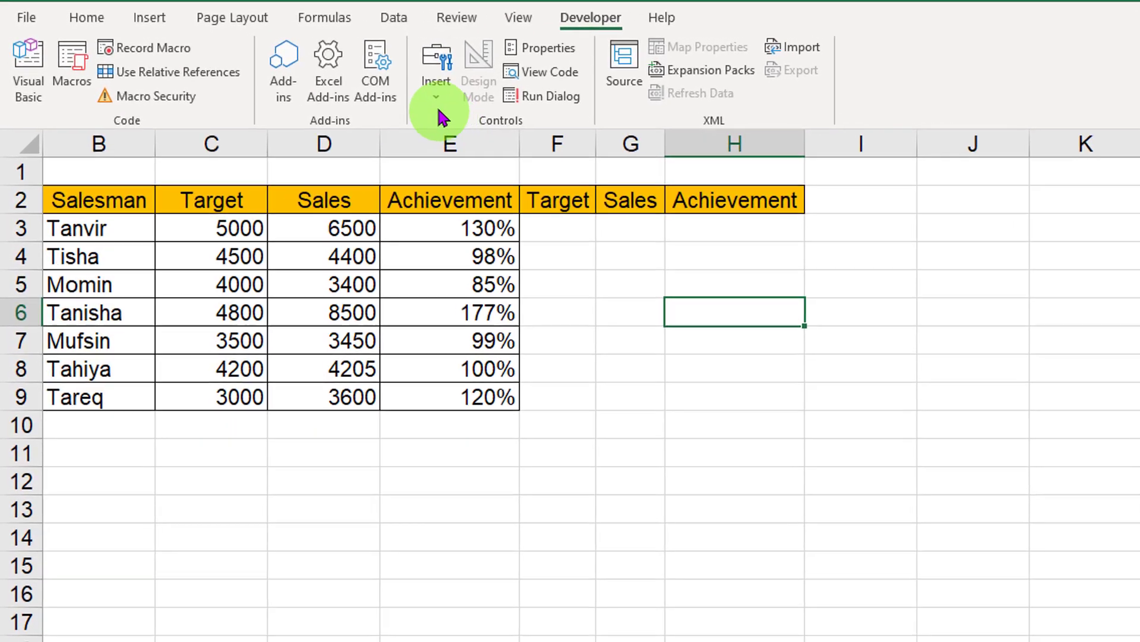
{"action": "left_click", "coordinate": [443, 106]}
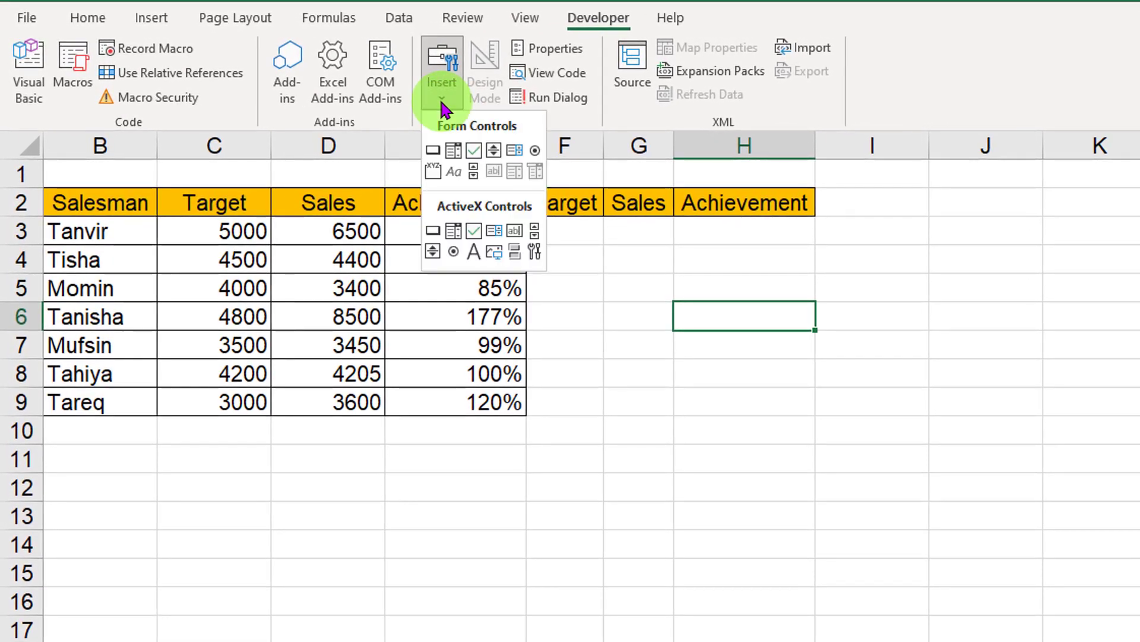
{"action": "left_click", "coordinate": [453, 149]}
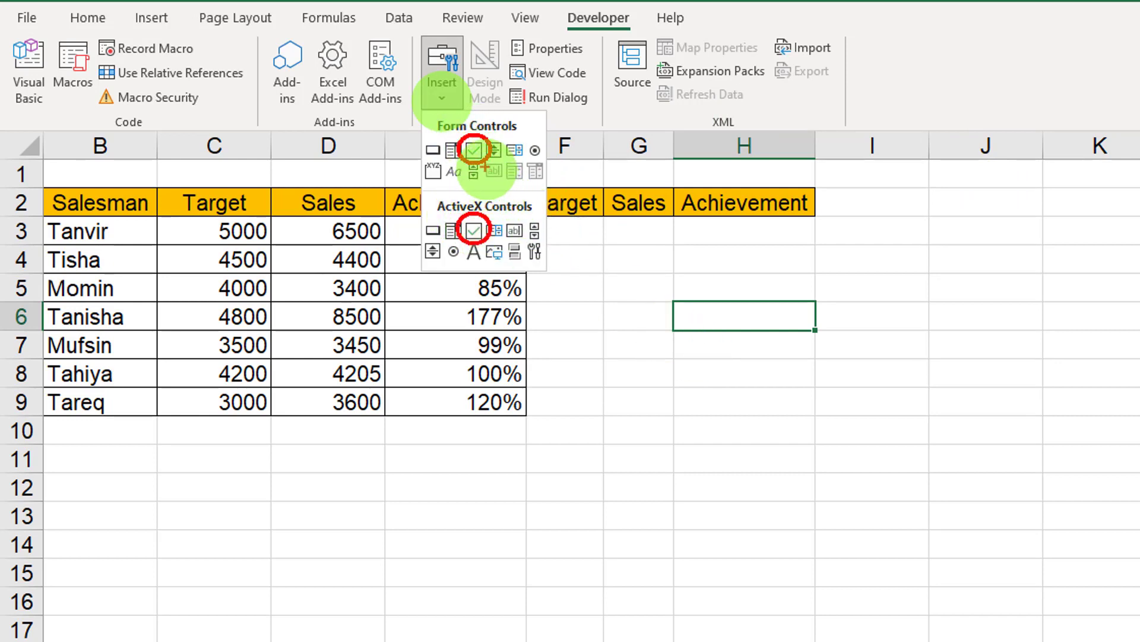
{"action": "left_click_drag", "start_coordinate": [481, 160], "coordinate": [524, 232]}
{"action": "key", "text": "Escape"}
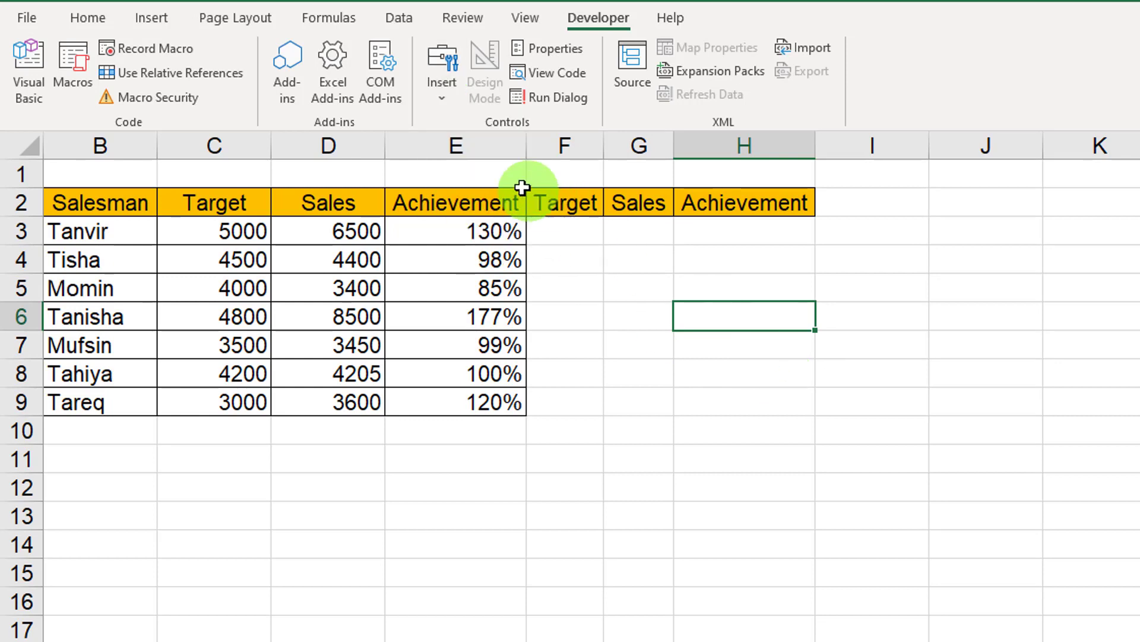
- Insert a form-control check box and place it just beside the copied Achievement header, across columns I and J at rows 2 to 4
{"action": "left_click", "coordinate": [458, 104]}
{"action": "left_click", "coordinate": [472, 152]}
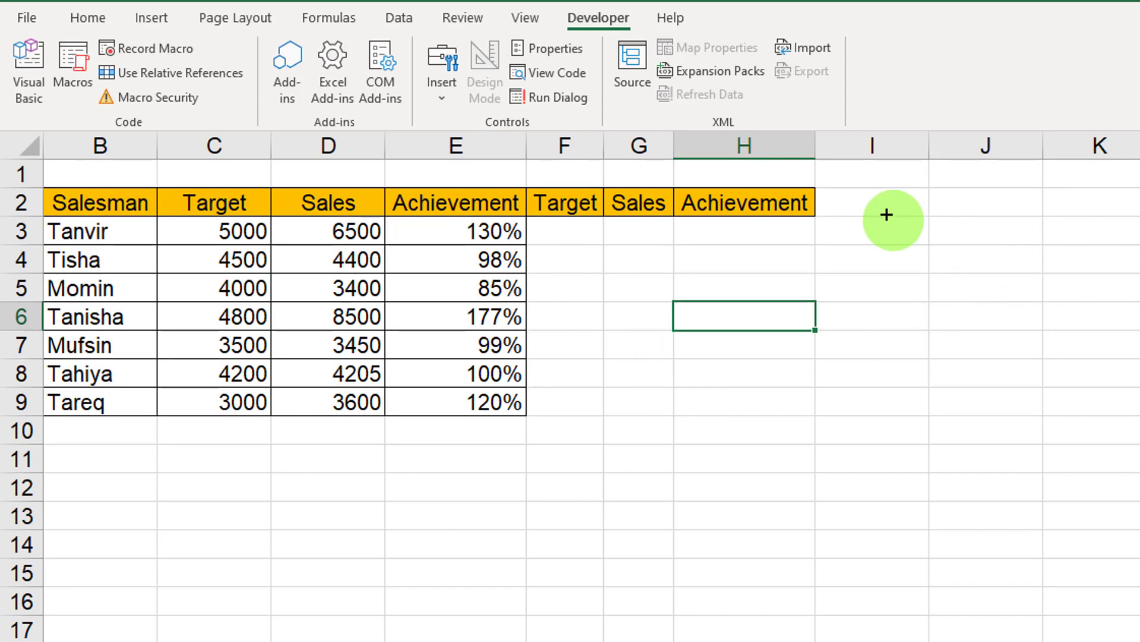
{"action": "mouse_move", "coordinate": [981, 206]}
{"action": "left_mouse_down"}
{"action": "mouse_move", "coordinate": [1022, 237]}
{"action": "mouse_move", "coordinate": [1091, 257]}
{"action": "left_mouse_up"}
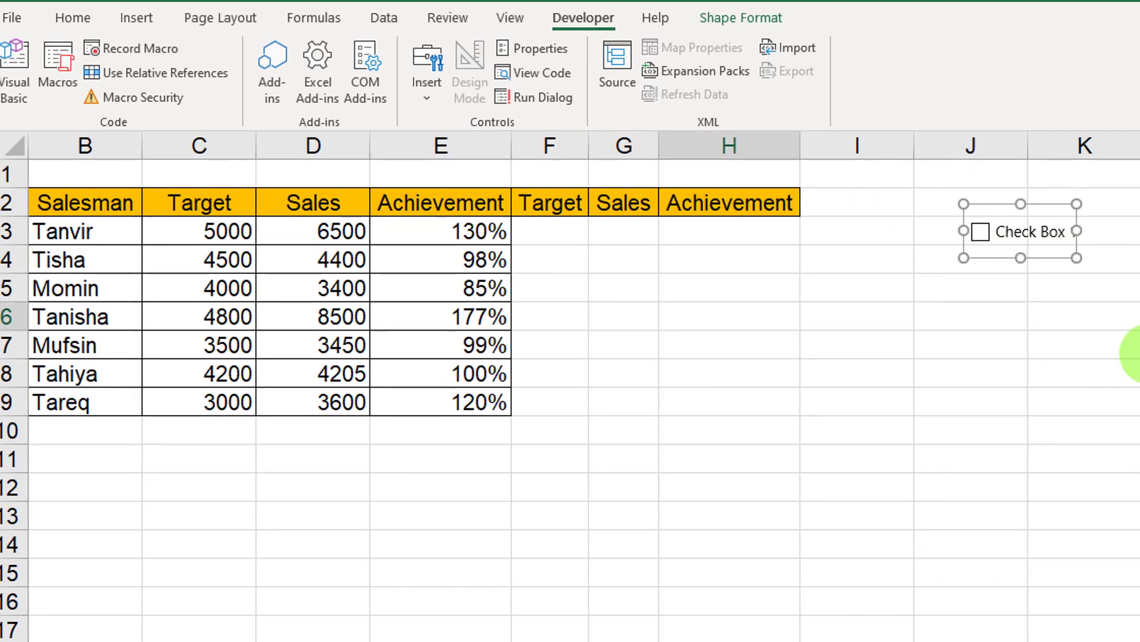
{"action": "scroll", "coordinate": [856, 204], "scroll_direction": "right", "scroll_amount": 3}
{"action": "left_click_drag", "start_coordinate": [787, 203], "coordinate": [669, 201]}
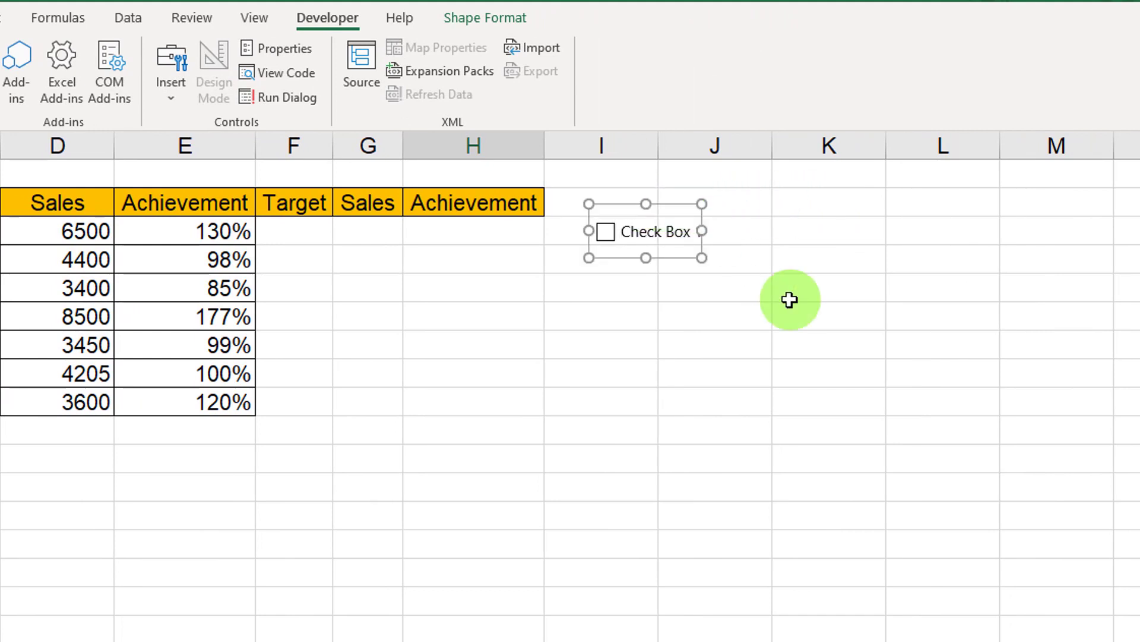
{"action": "left_click", "coordinate": [659, 236]}
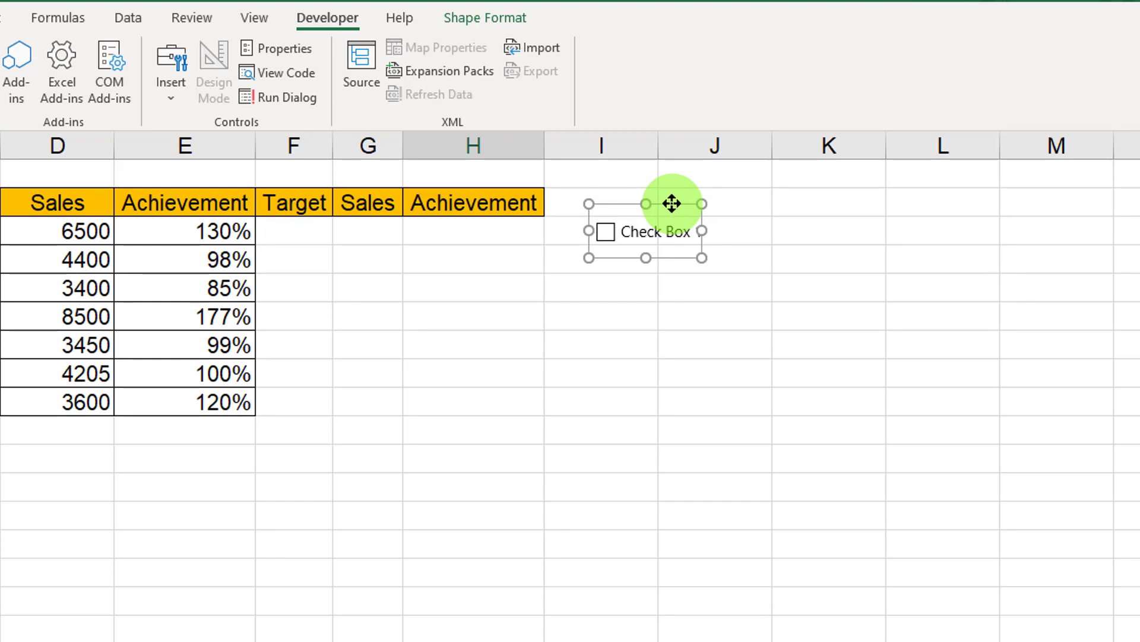
- Make two copies of the check box and lay all three out side by side across columns I to L
{"action": "left_click_drag", "start_coordinate": [672, 204], "coordinate": [861, 227]}
{"action": "key", "text": "ctrl+d"}
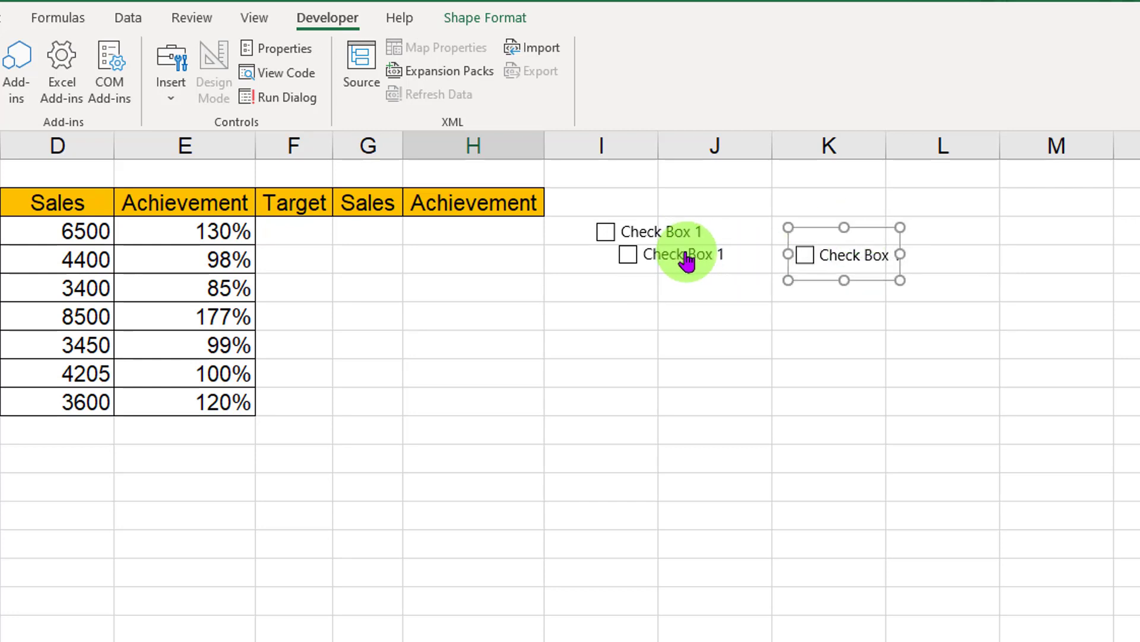
{"action": "left_click", "coordinate": [687, 260], "text": "ctrl"}
{"action": "left_click_drag", "start_coordinate": [688, 229], "coordinate": [800, 209]}
{"action": "left_click", "coordinate": [794, 313]}
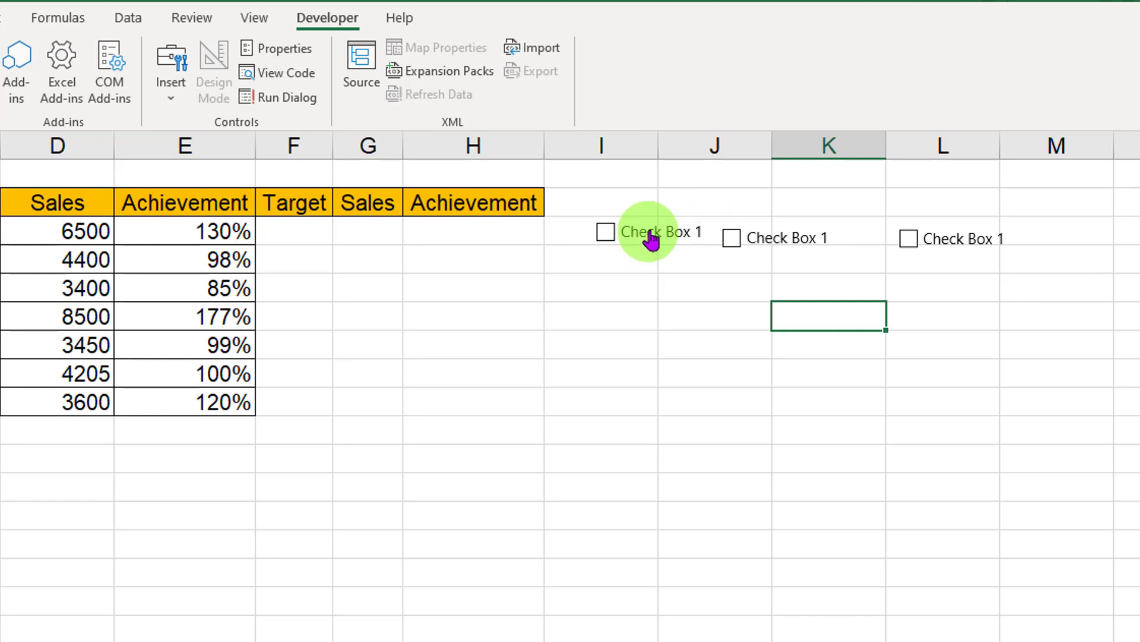
- Relabel the three check boxes Target, Sales and Achievement to match the headers in F2:H2
{"action": "left_click_drag", "start_coordinate": [306, 205], "coordinate": [487, 204]}
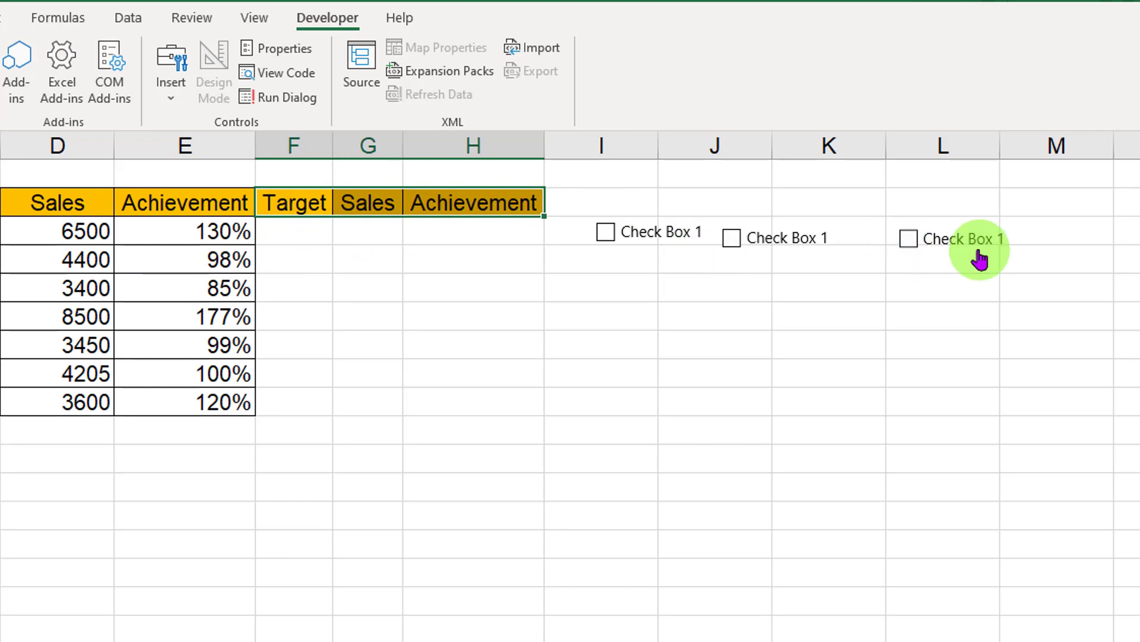
{"action": "left_click", "coordinate": [658, 238], "text": "ctrl"}
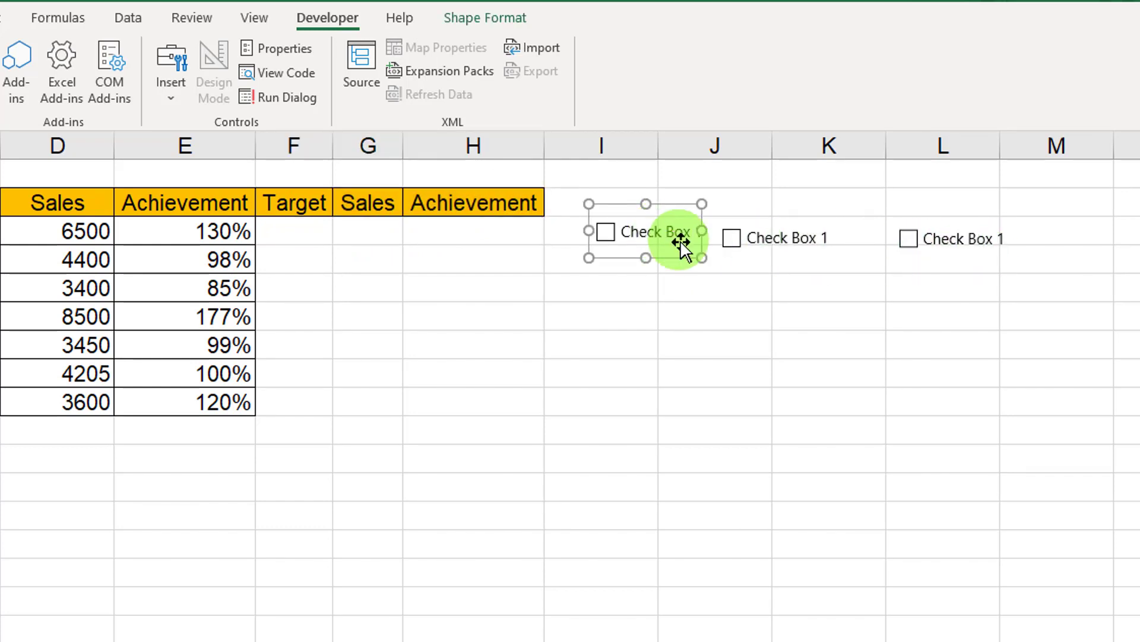
{"action": "right_click", "coordinate": [645, 233]}
{"action": "left_click", "coordinate": [721, 331]}
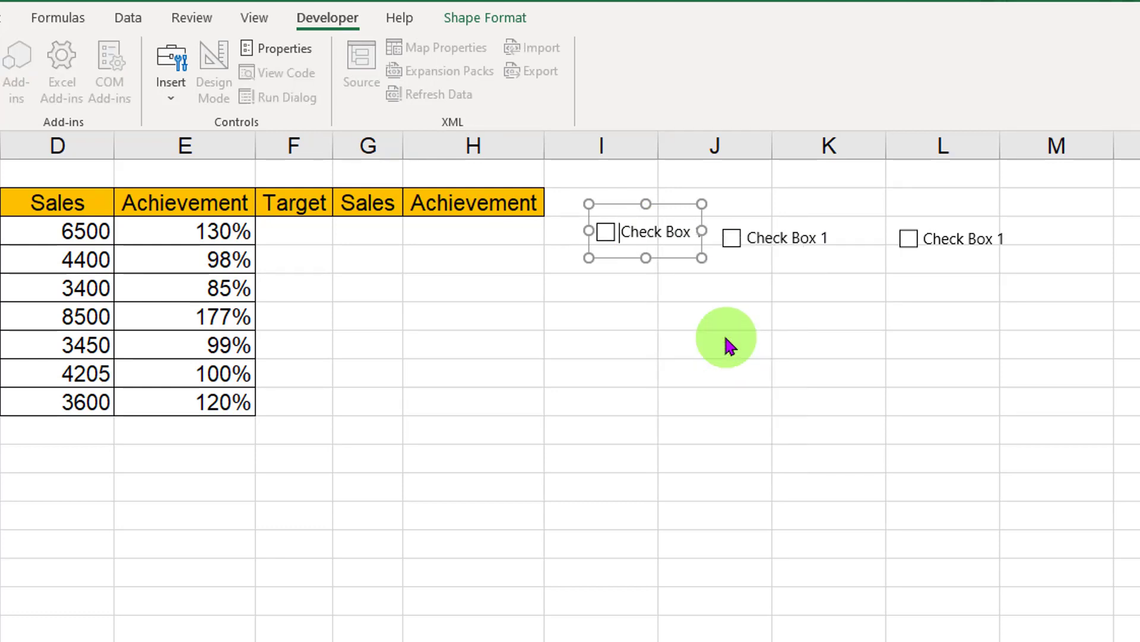
{"action": "left_click_drag", "start_coordinate": [622, 234], "coordinate": [696, 238]}
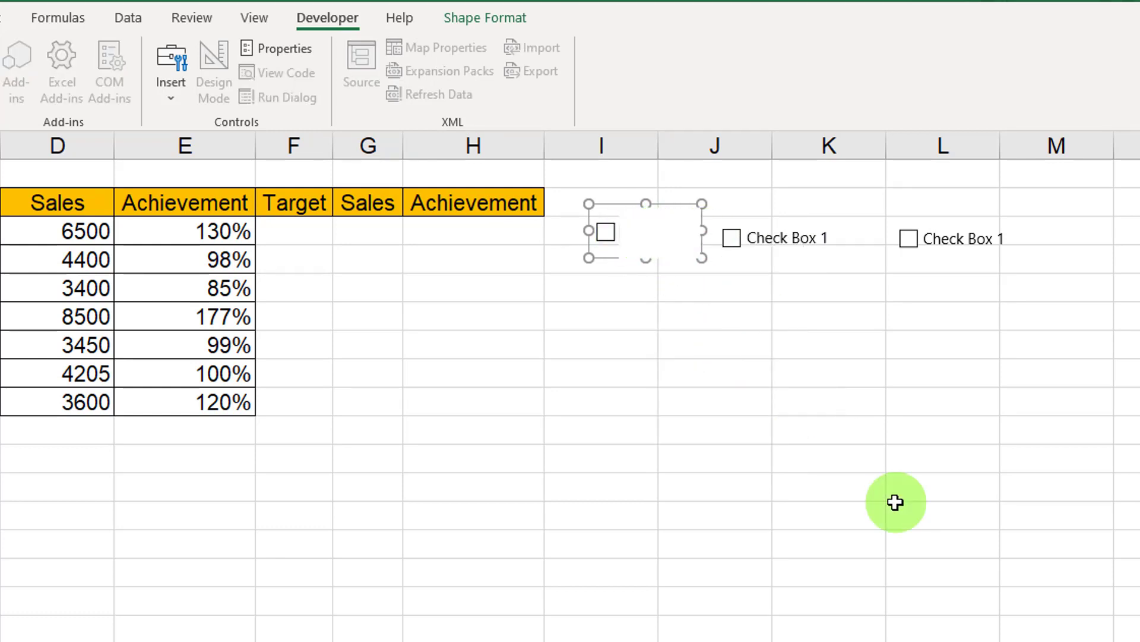
{"action": "type", "text": "Target"}
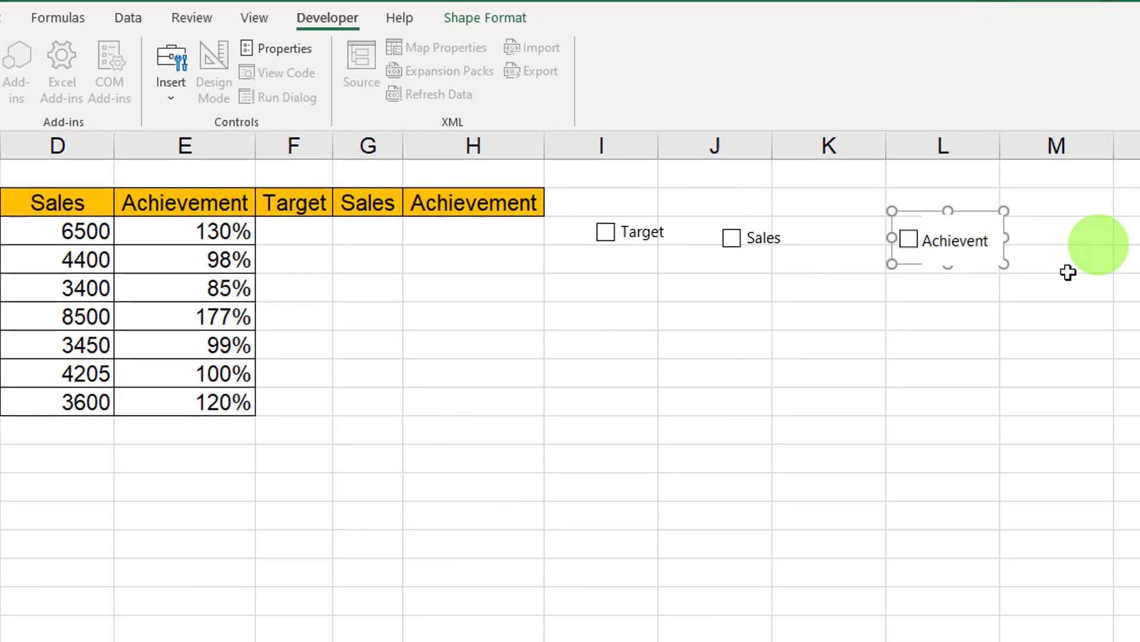
{"action": "left_click", "coordinate": [986, 320]}
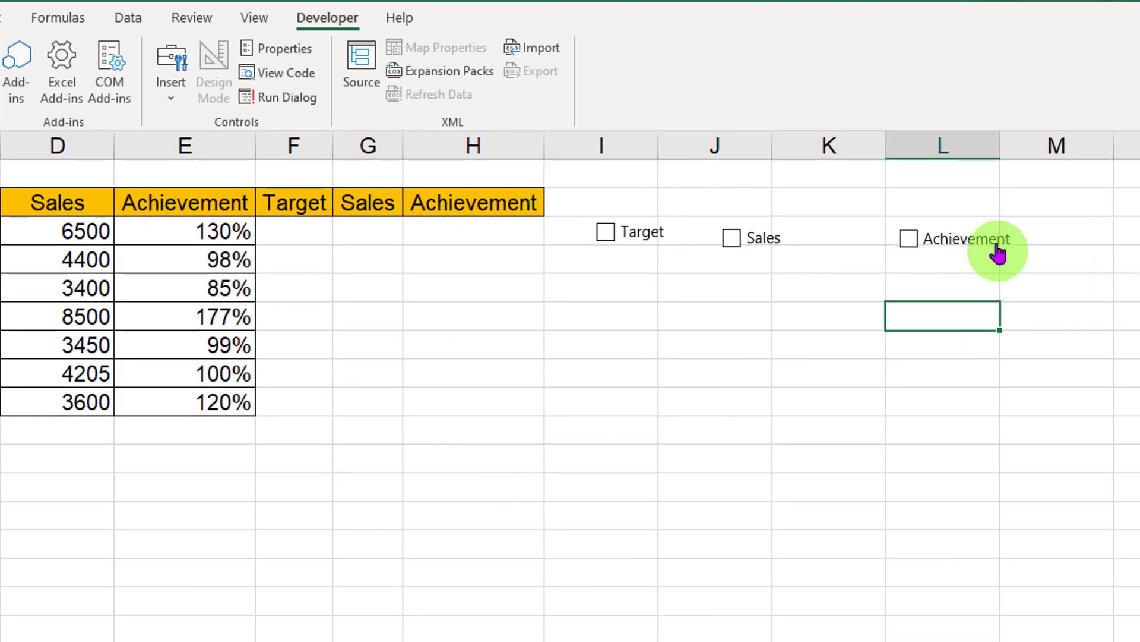
- Move the Sales and Achievement check boxes closer to the Target check box
{"action": "left_click", "coordinate": [967, 225], "text": "ctrl"}
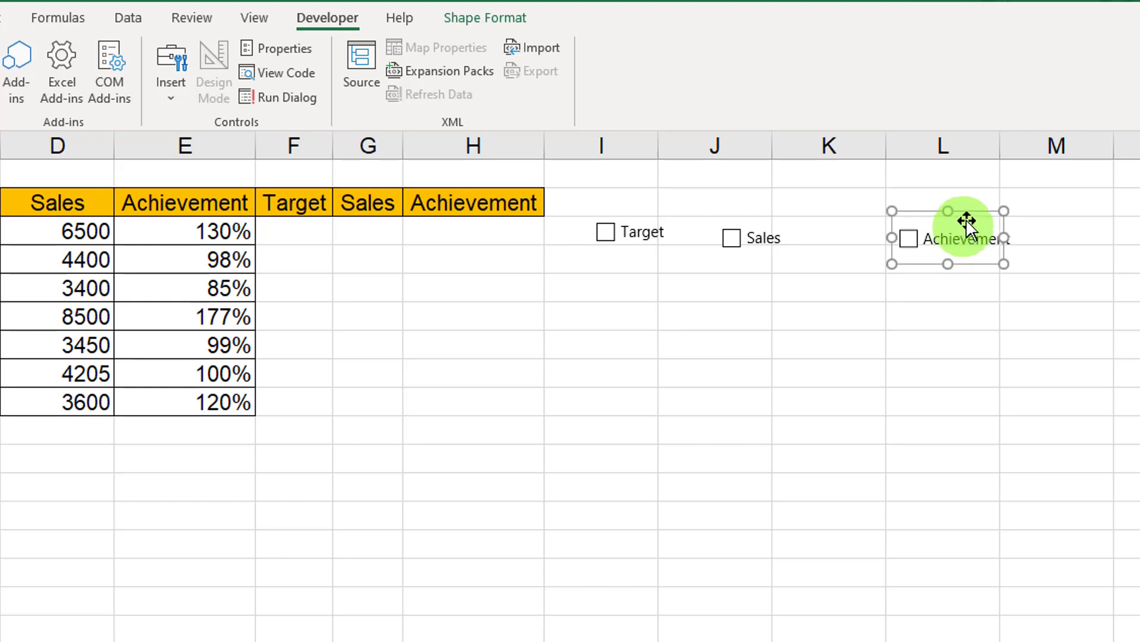
{"action": "left_click_drag", "start_coordinate": [967, 226], "coordinate": [894, 214]}
{"action": "left_click", "coordinate": [769, 238], "text": "ctrl"}
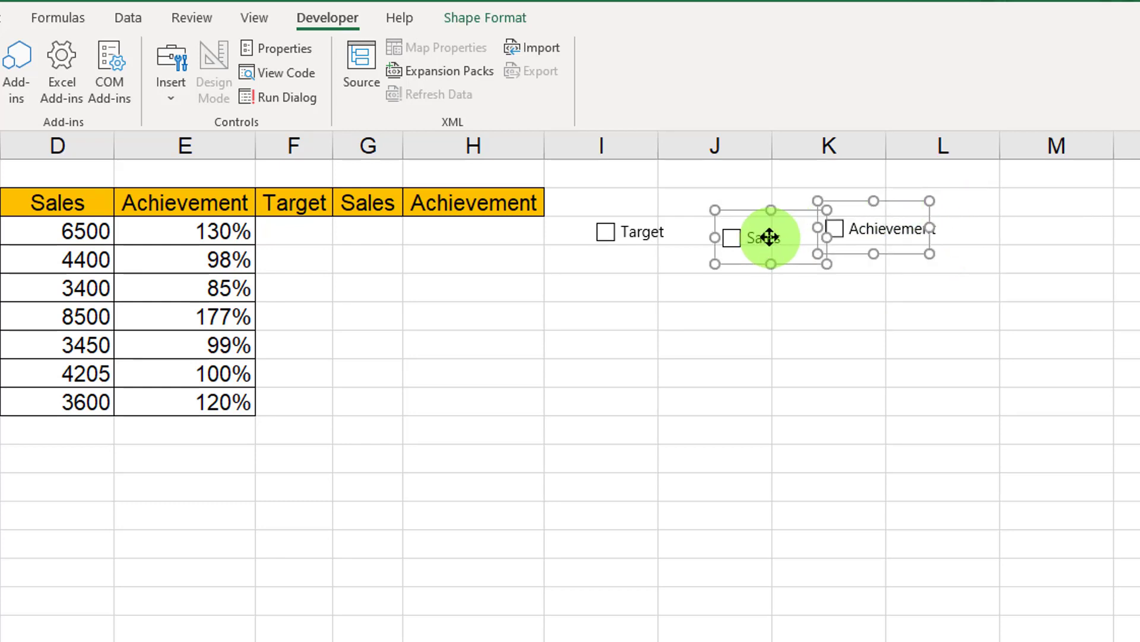
{"action": "left_click_drag", "start_coordinate": [784, 215], "coordinate": [759, 209]}
{"action": "left_click", "coordinate": [743, 311]}
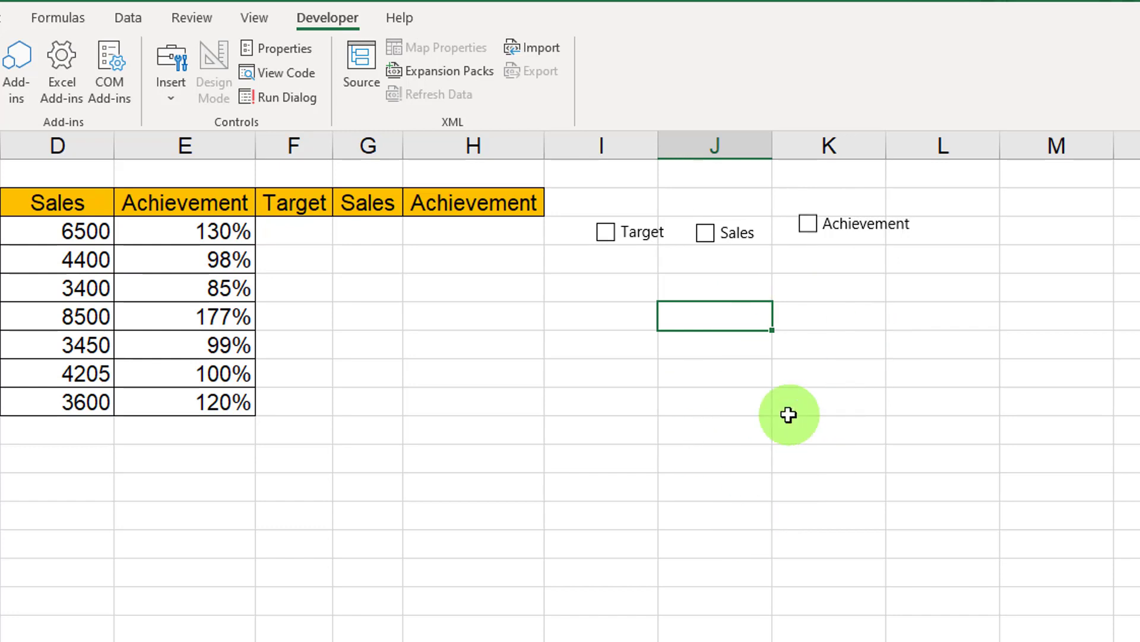
- Link the Target check box to cell F1 in its control format settings
{"action": "right_click", "coordinate": [626, 230]}
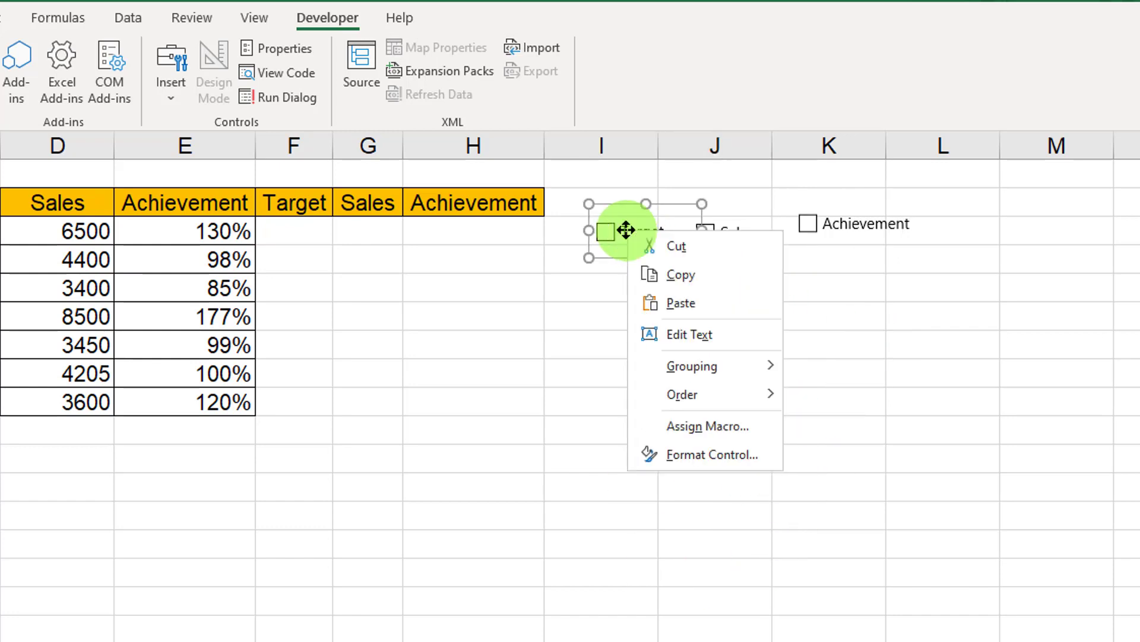
{"action": "left_click", "coordinate": [712, 455]}
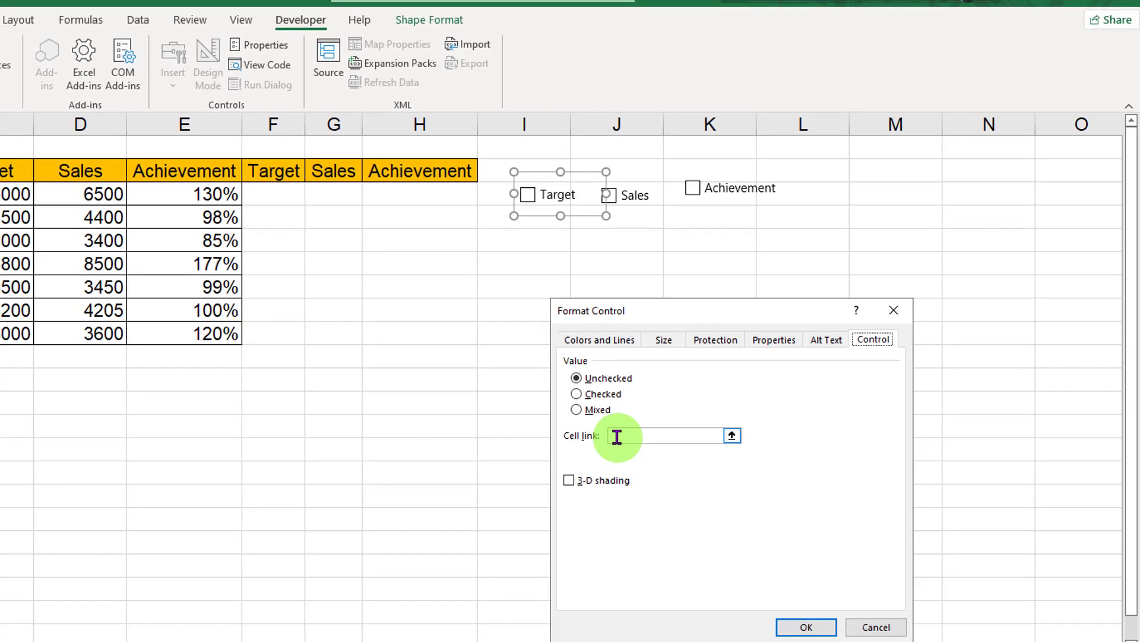
{"action": "left_click", "coordinate": [622, 436]}
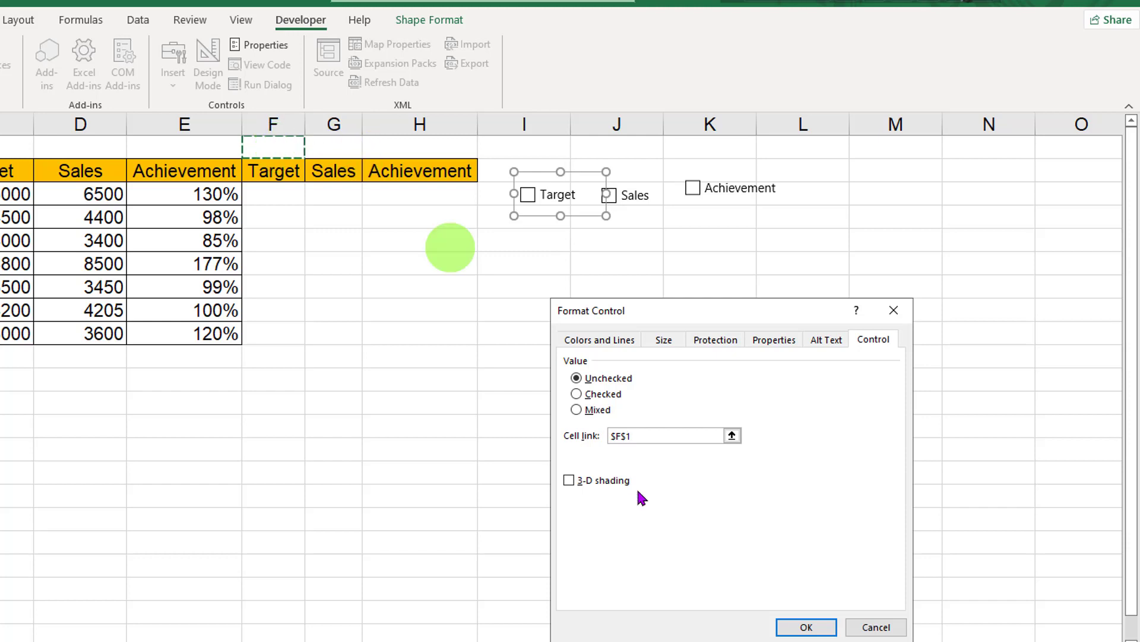
{"action": "left_click_drag", "start_coordinate": [677, 318], "coordinate": [594, 225]}
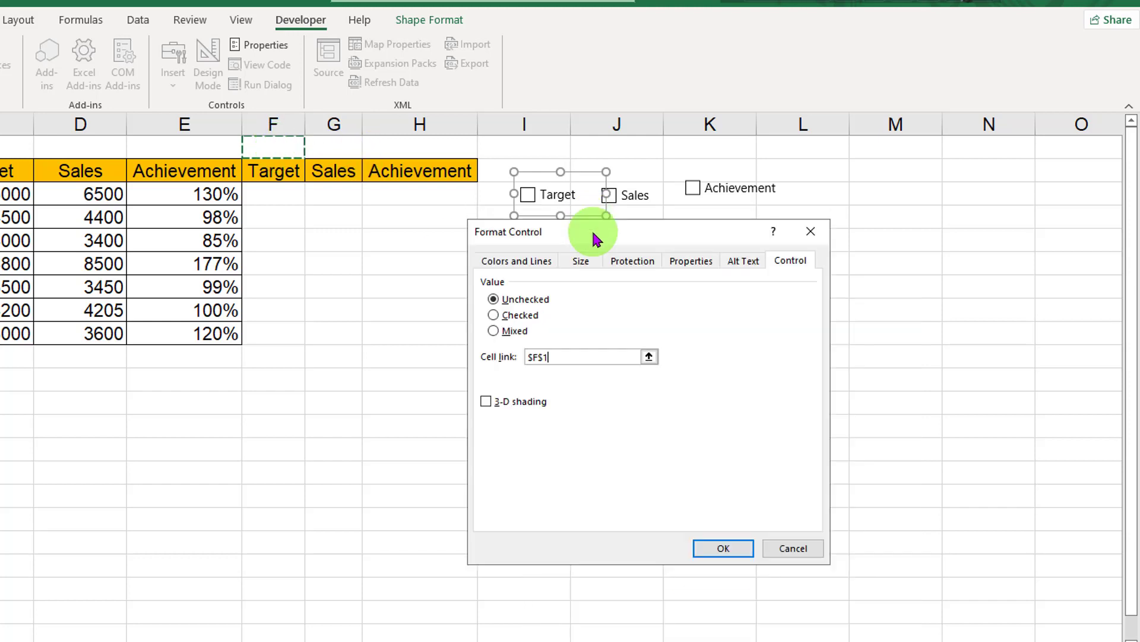
{"action": "left_click", "coordinate": [724, 549]}
- Test the Target check box by ticking and unticking it, and widen column F to fit the linked value
{"action": "left_click", "coordinate": [579, 437]}
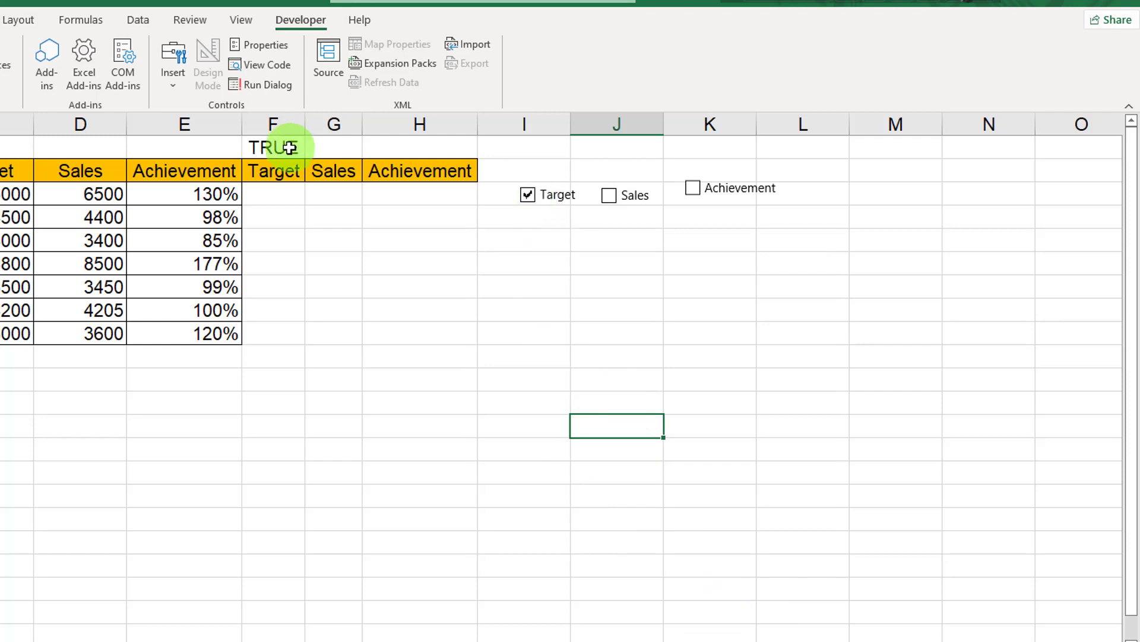
{"action": "left_click", "coordinate": [528, 195]}
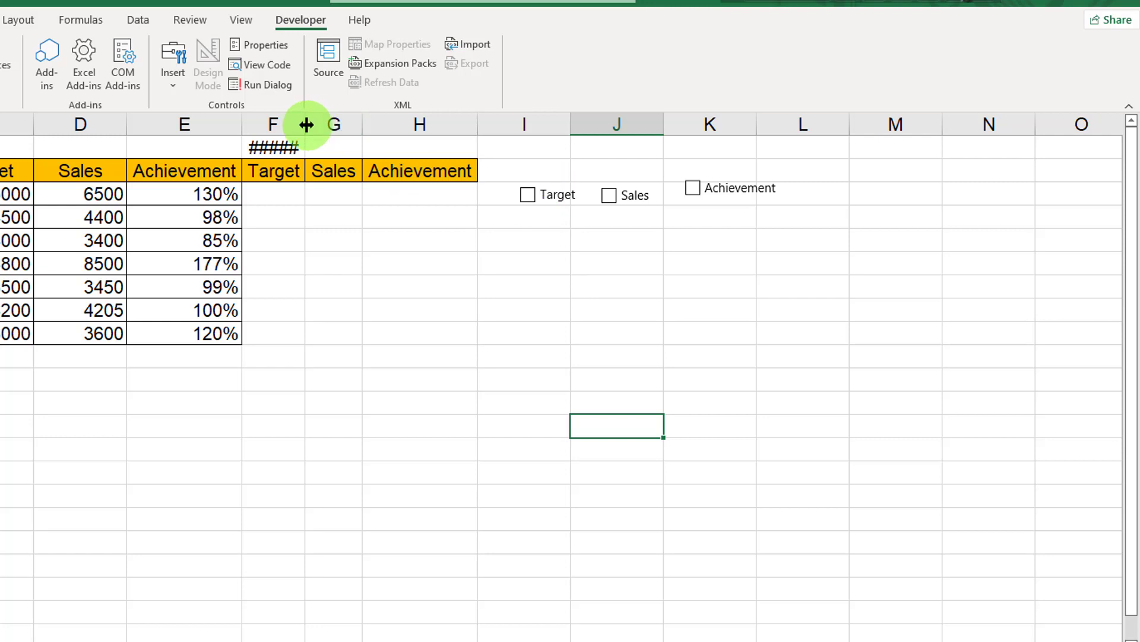
{"action": "left_click_drag", "start_coordinate": [305, 121], "coordinate": [319, 121]}
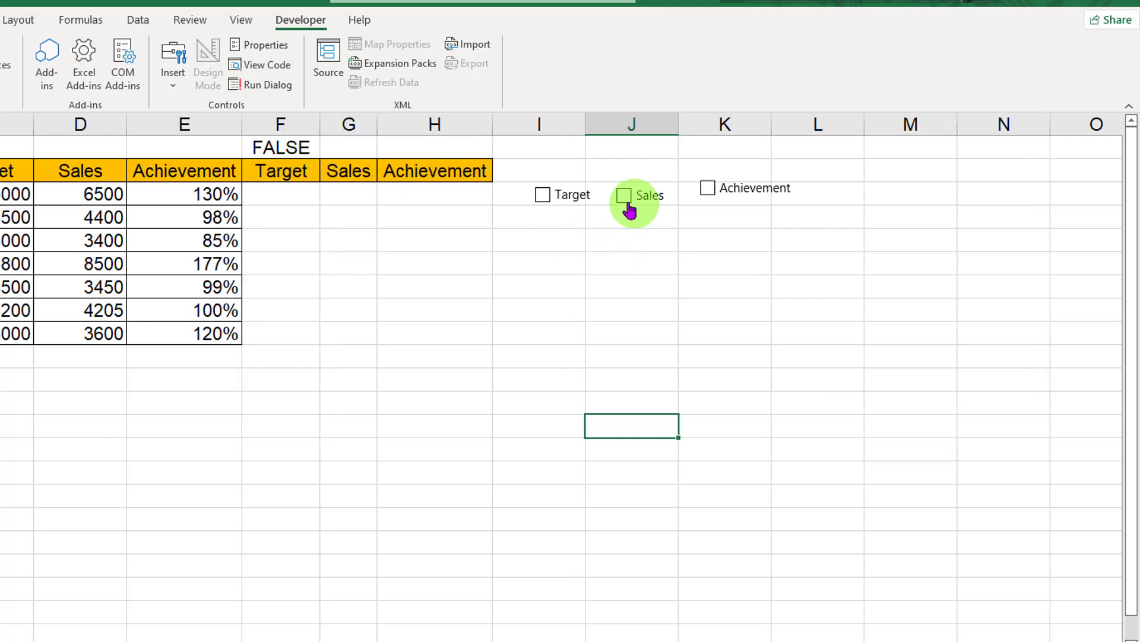
{"action": "left_click", "coordinate": [312, 169]}
{"action": "left_click_drag", "start_coordinate": [311, 168], "coordinate": [429, 166]}
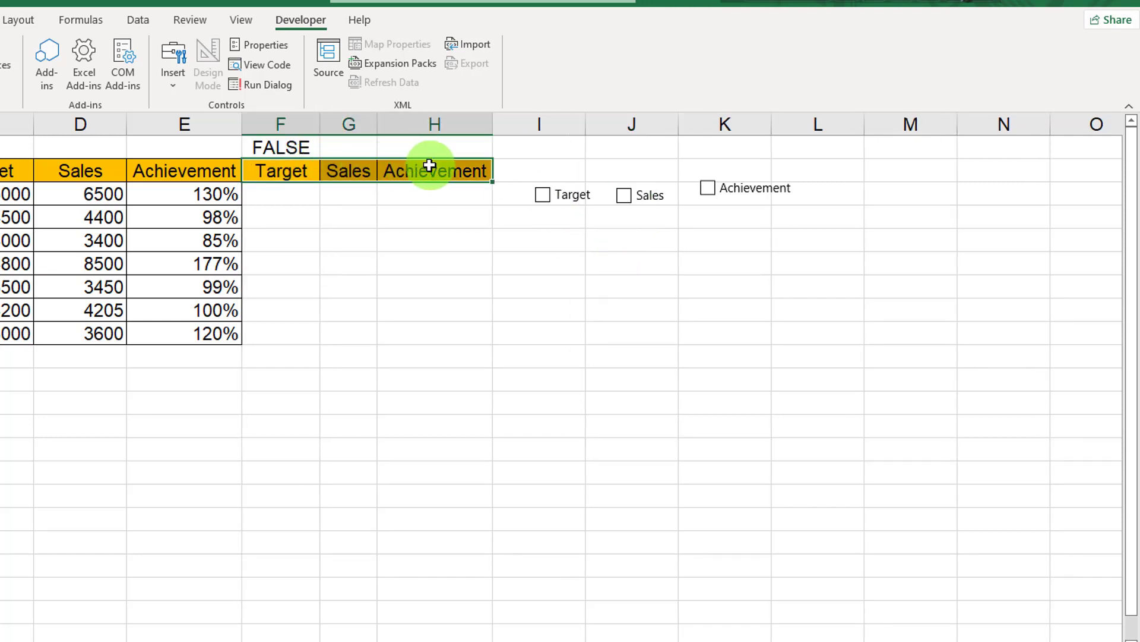
{"action": "left_click", "coordinate": [340, 143]}
{"action": "left_click", "coordinate": [418, 146]}
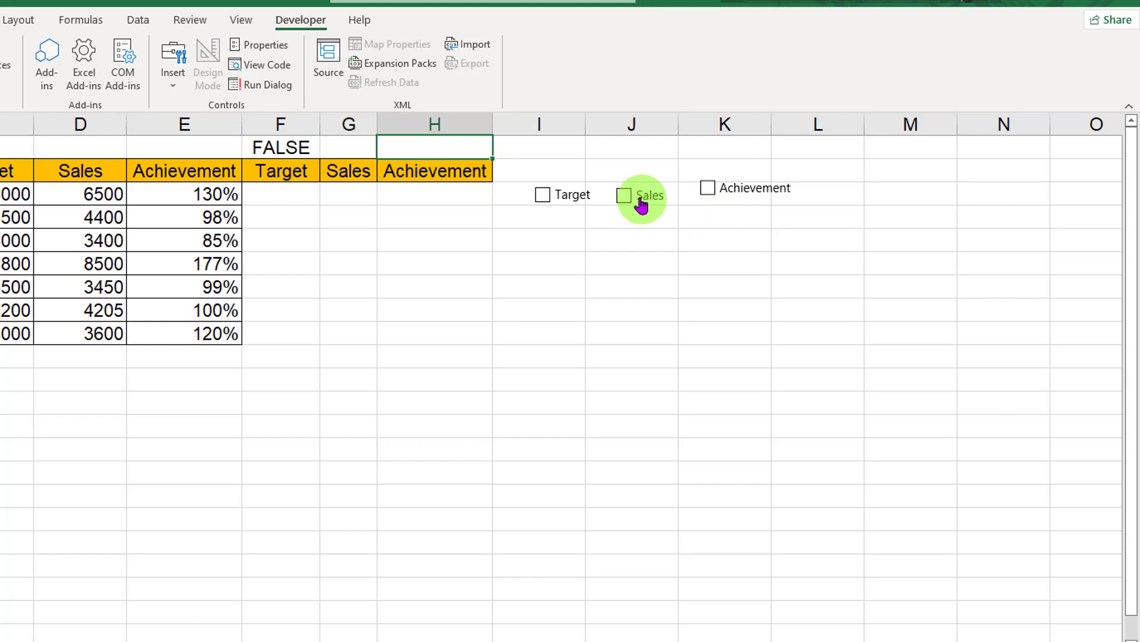
- Link the Sales check box to cell G1 in its control format settings
{"action": "right_click", "coordinate": [641, 204]}
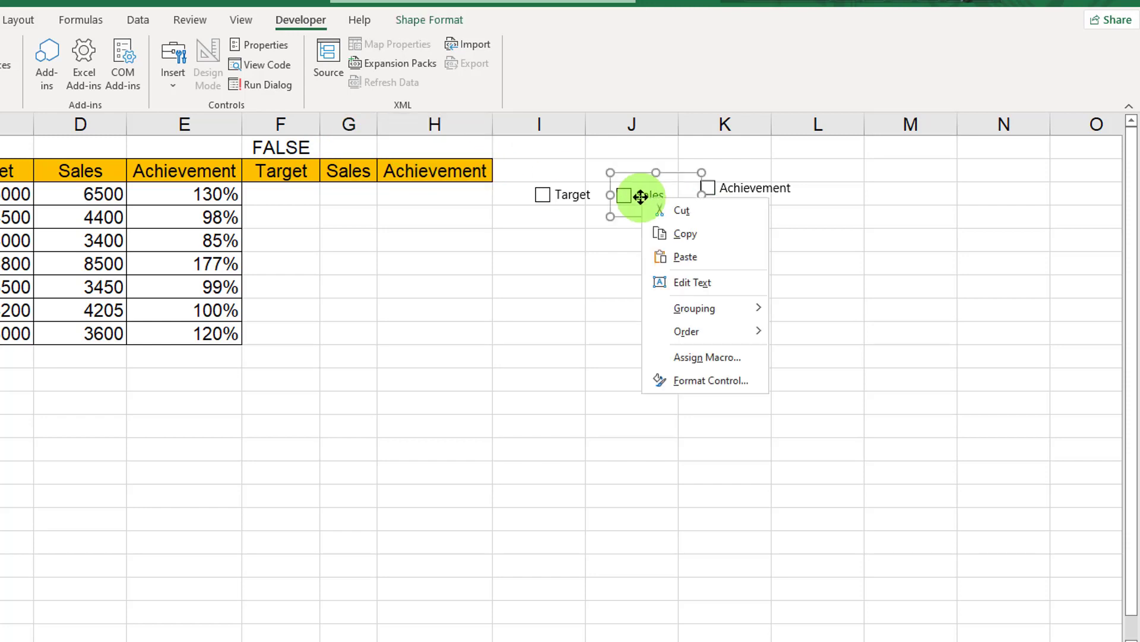
{"action": "left_click", "coordinate": [694, 381]}
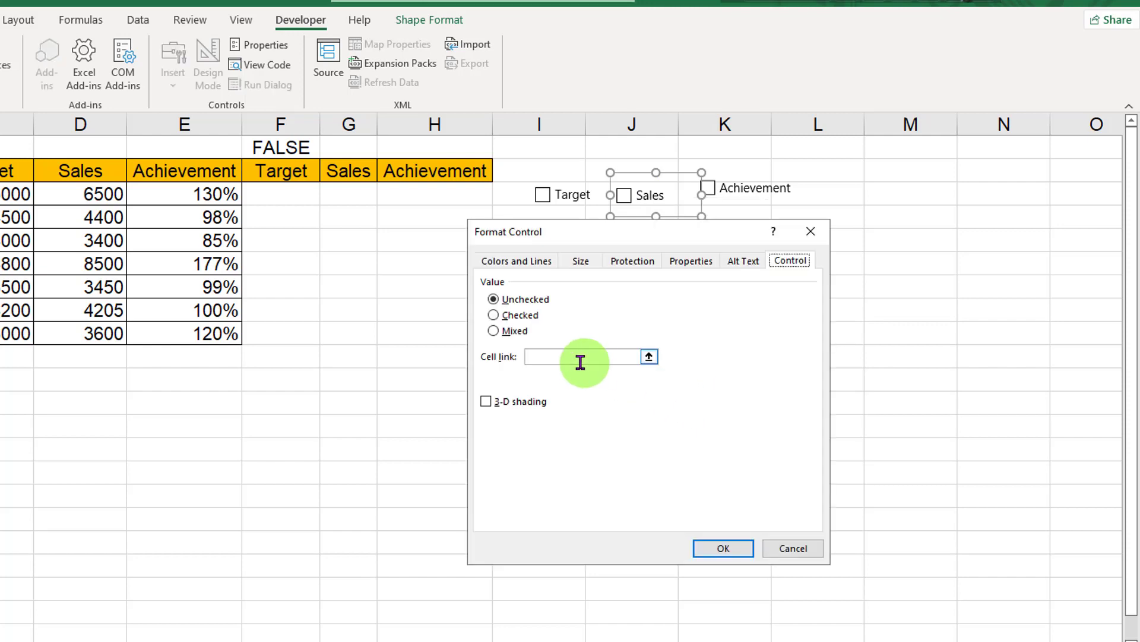
{"action": "left_click", "coordinate": [339, 149]}
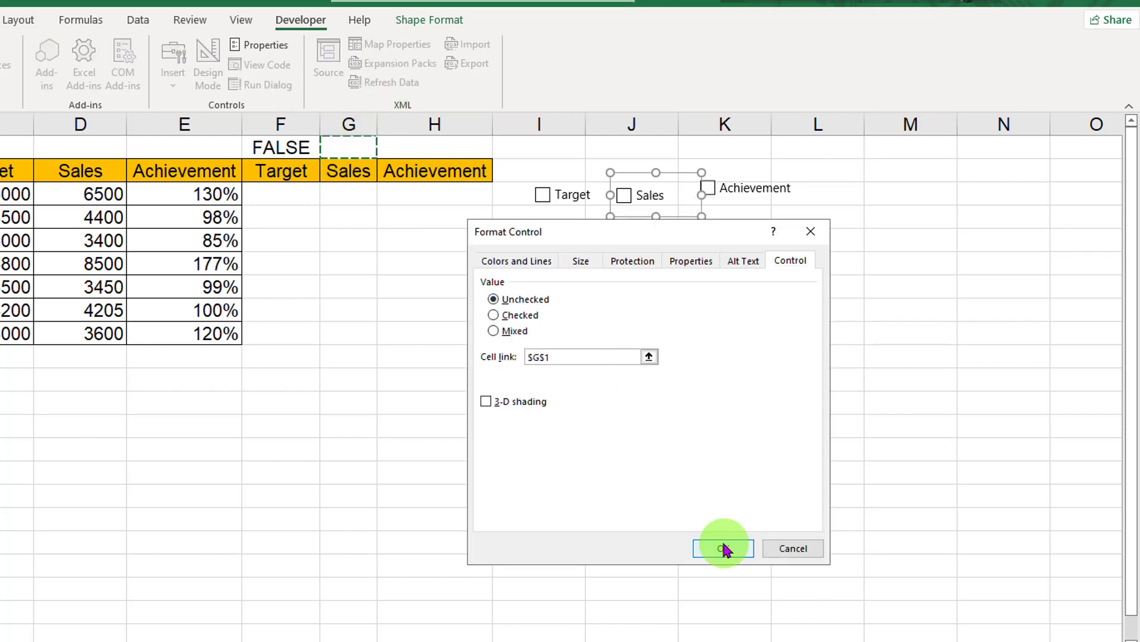
{"action": "left_click", "coordinate": [705, 549]}
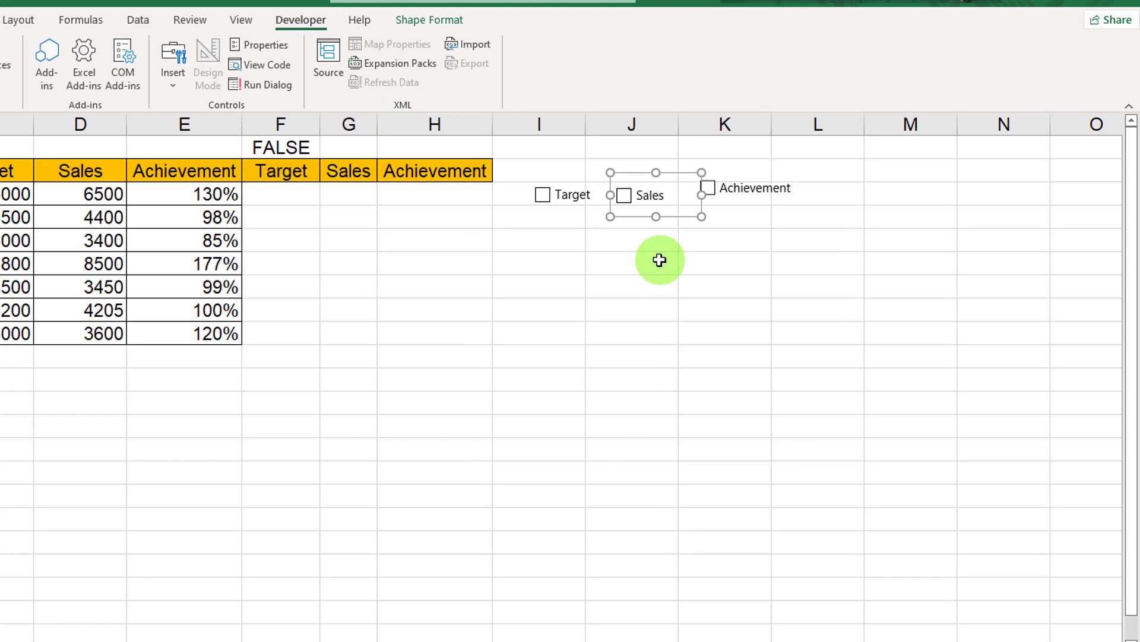
- Tick and untick the Sales check box, and widen column G to fit the linked value
{"action": "left_click", "coordinate": [636, 286]}
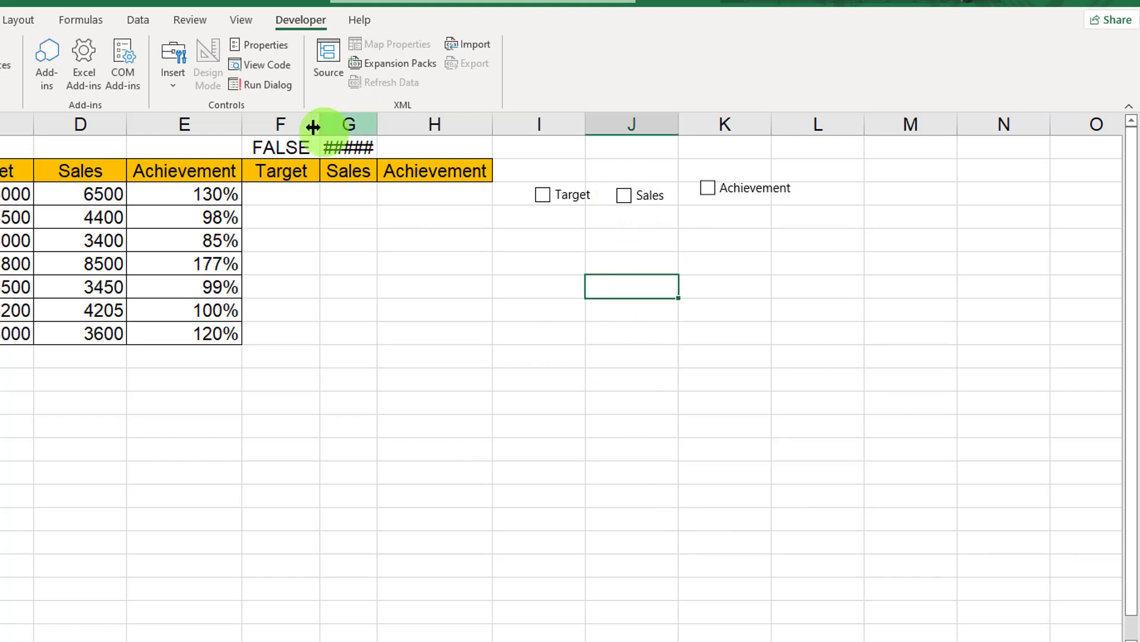
{"action": "double_click", "coordinate": [383, 123]}
{"action": "left_click", "coordinate": [433, 148]}
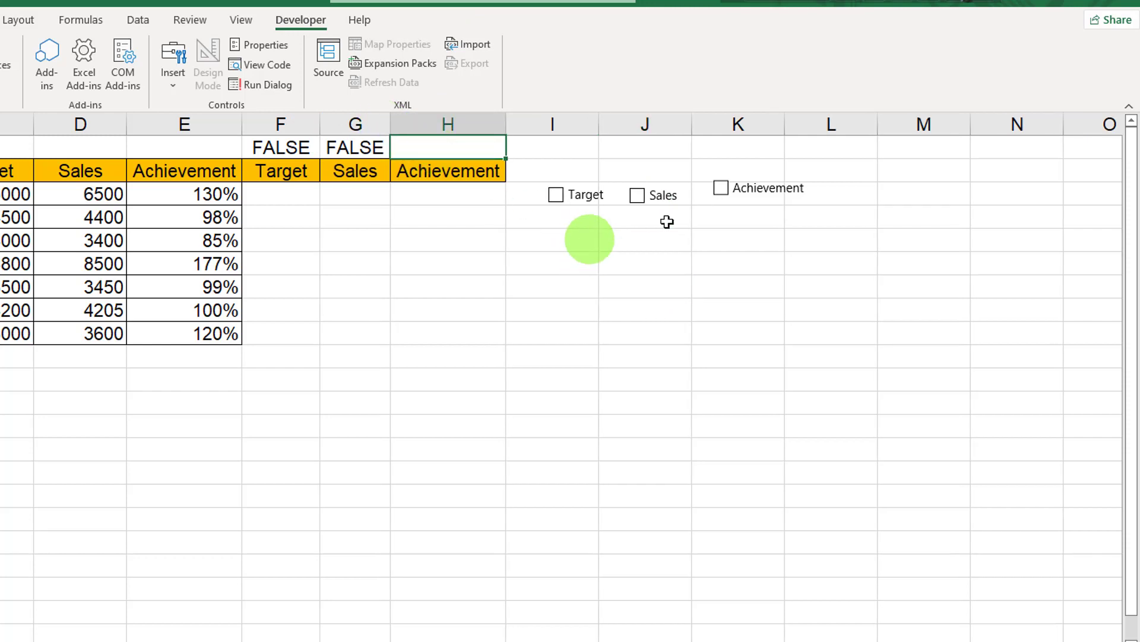
- Link the Achievement check box to cell H1 in its control format settings
{"action": "left_click", "coordinate": [769, 194], "text": "ctrl"}
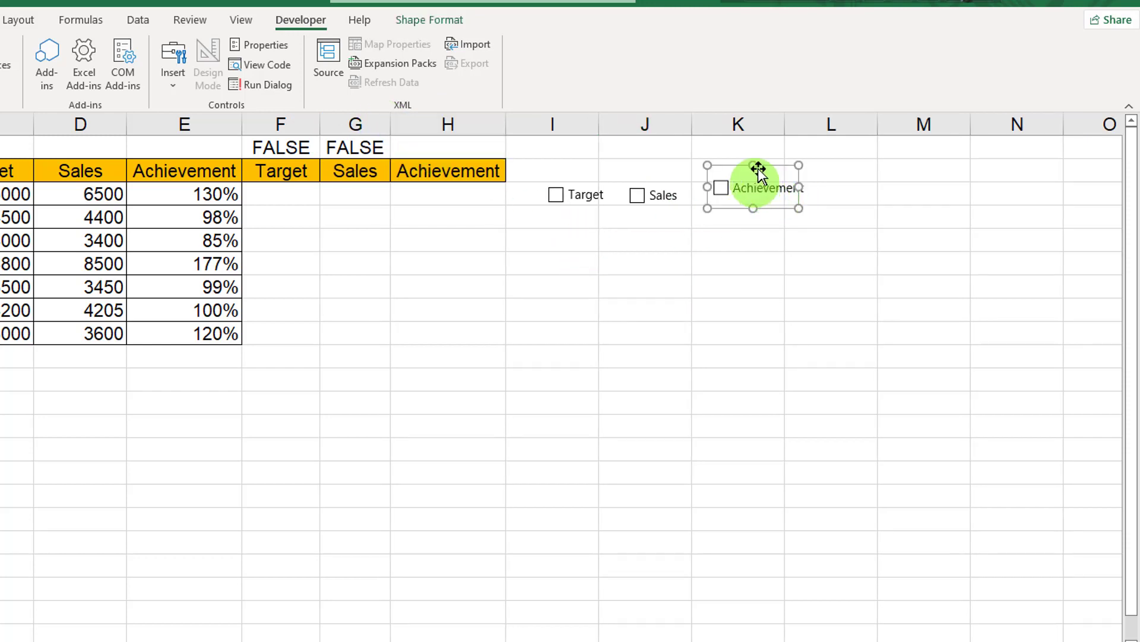
{"action": "right_click", "coordinate": [762, 169]}
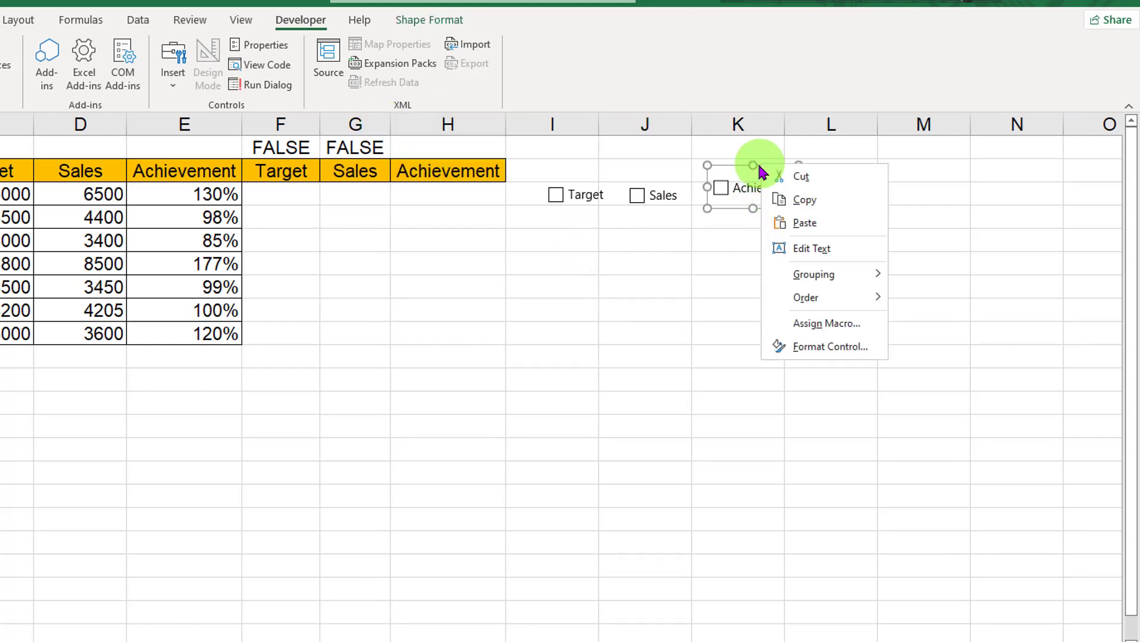
{"action": "left_click", "coordinate": [803, 349]}
{"action": "left_click", "coordinate": [665, 390]}
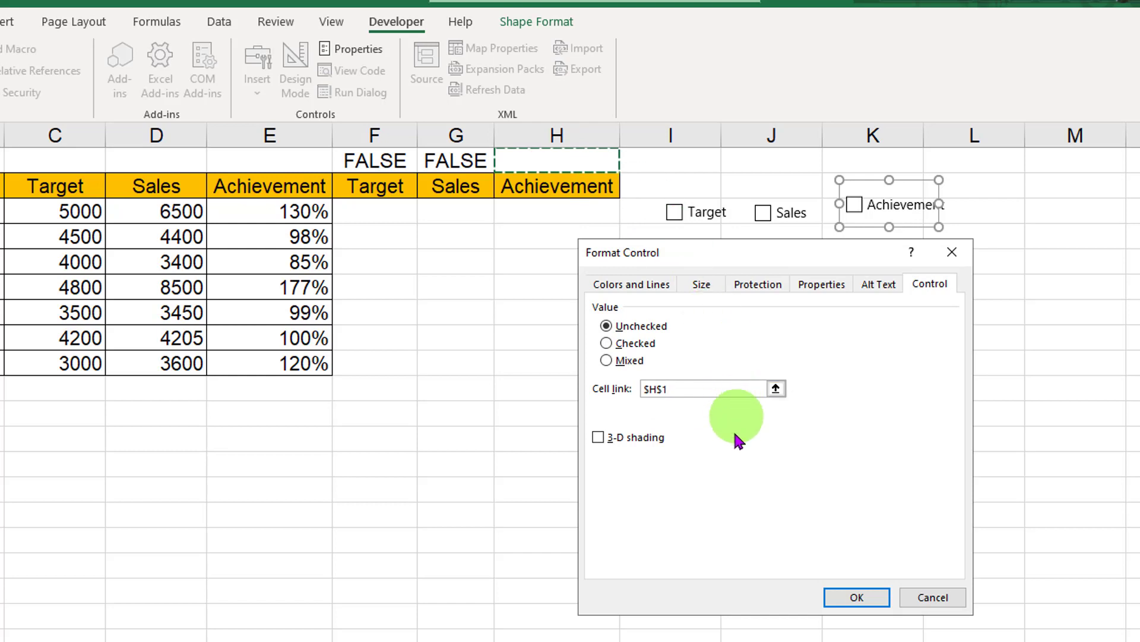
{"action": "left_click", "coordinate": [830, 596]}
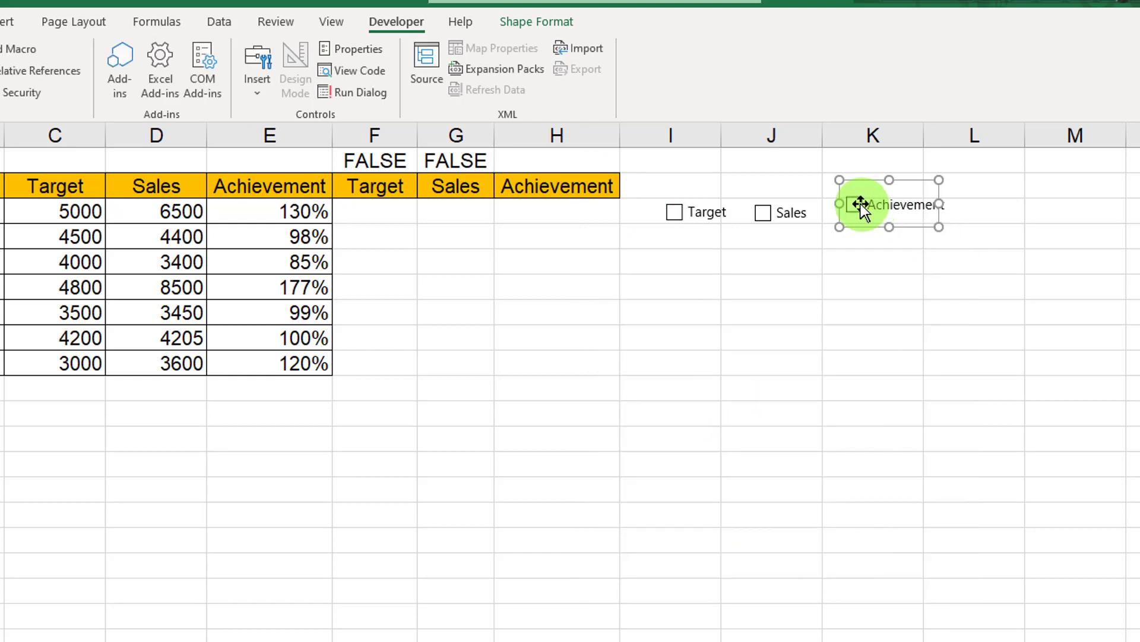
- Test the Achievement check box by ticking it and leaving it unticked
{"action": "left_click", "coordinate": [863, 255]}
{"action": "left_click", "coordinate": [855, 205]}
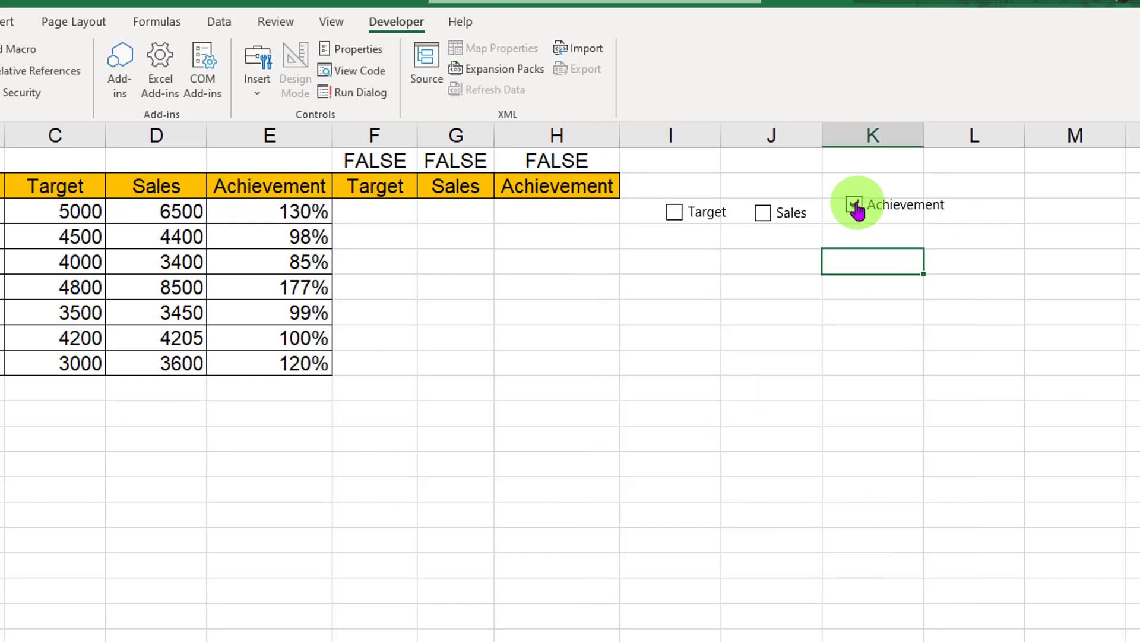
{"action": "left_click", "coordinate": [831, 306]}
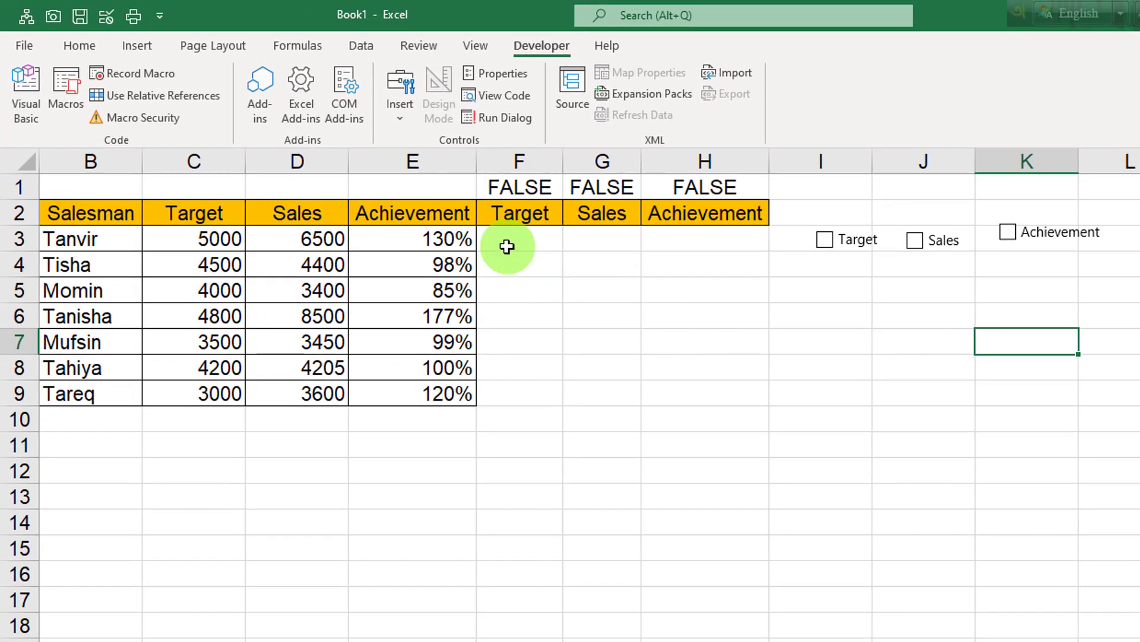
{"action": "left_click_drag", "start_coordinate": [505, 246], "coordinate": [693, 390]}
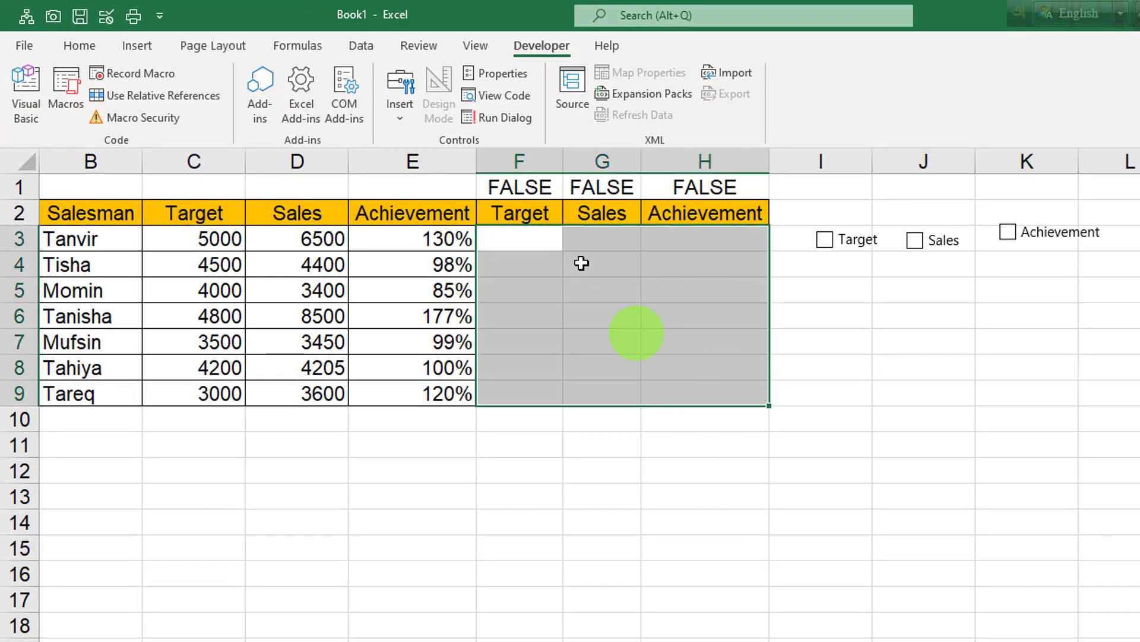
{"action": "left_click", "coordinate": [517, 244]}
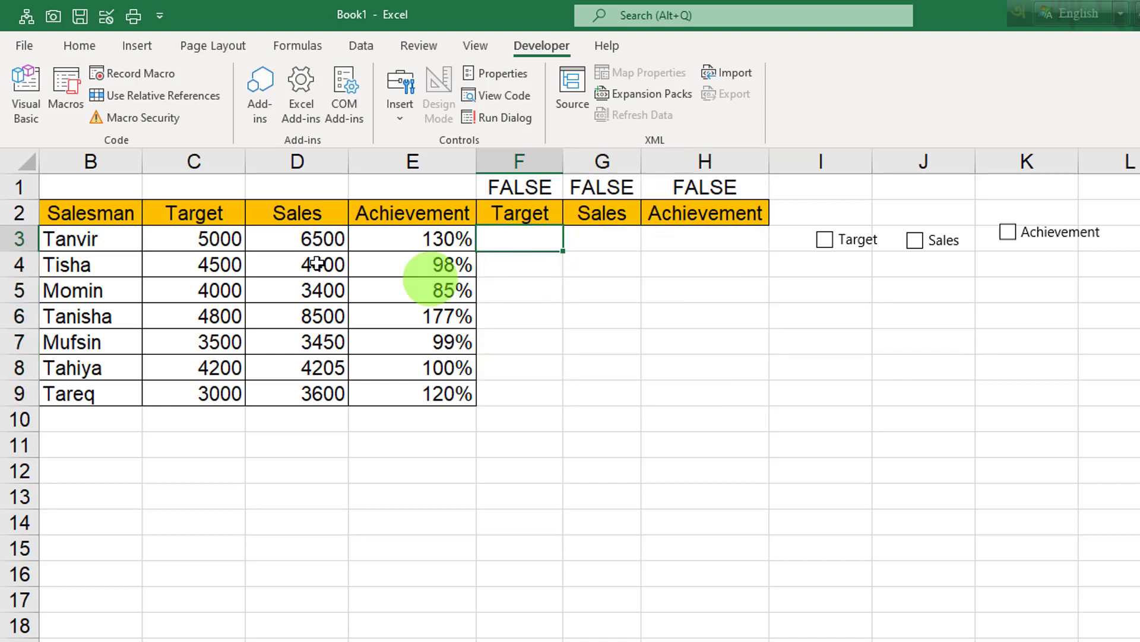
{"action": "left_click_drag", "start_coordinate": [224, 237], "coordinate": [408, 385]}
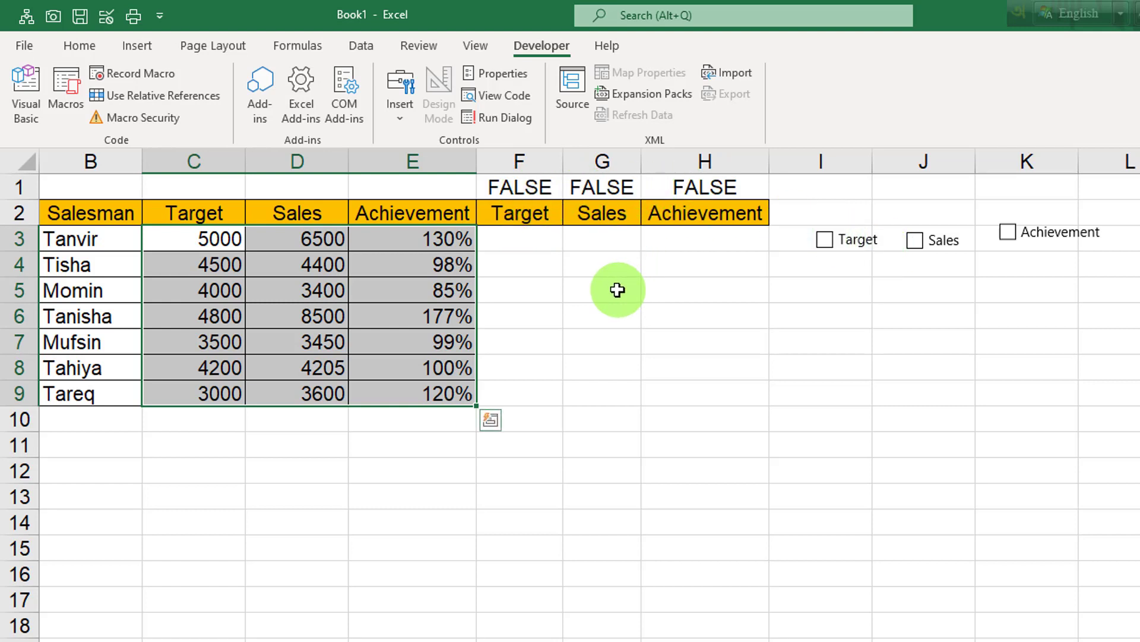
- Enter the formula =IF(F1,C3,"") in cell F3 and tick the Target check box to test it
{"action": "left_click", "coordinate": [537, 238]}
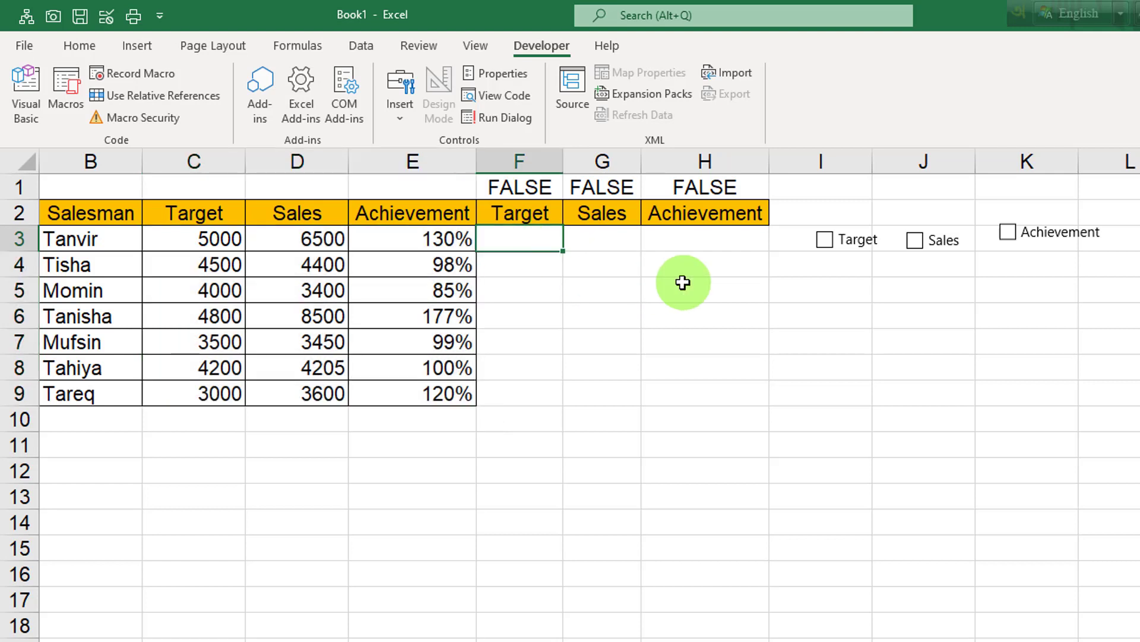
{"action": "type", "text": "="}
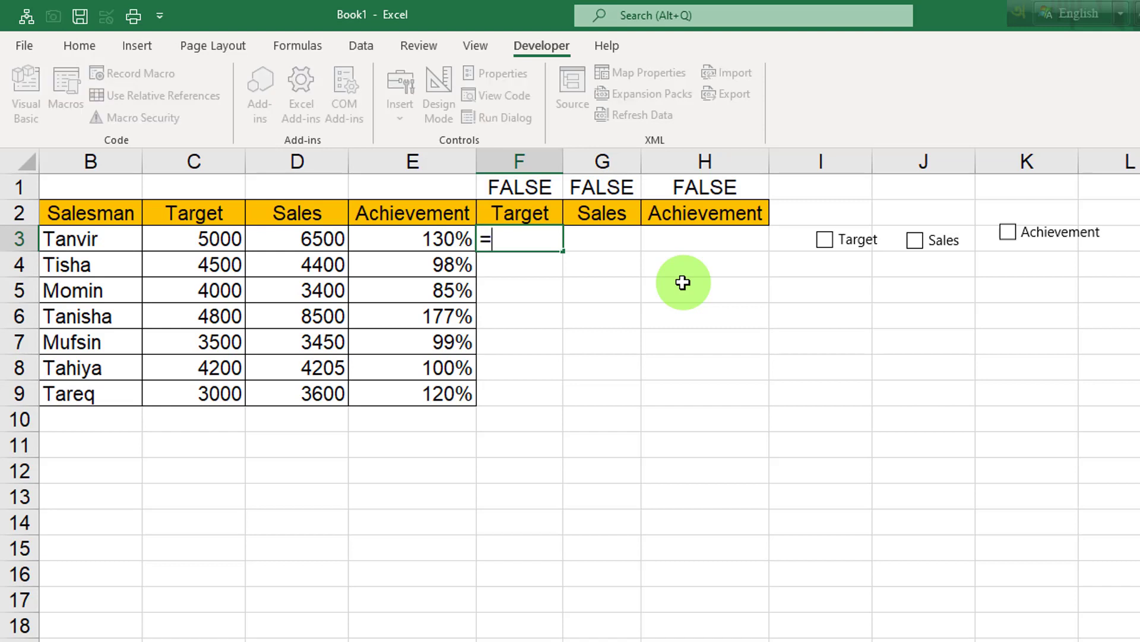
{"action": "type", "text": "if"}
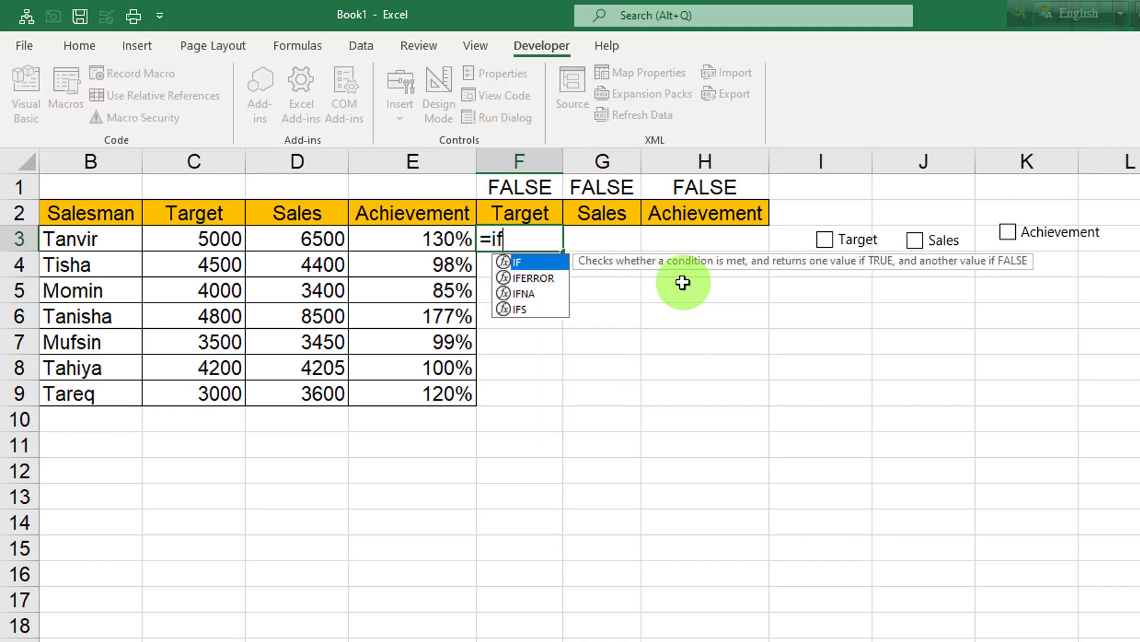
{"action": "key", "text": "Tab"}
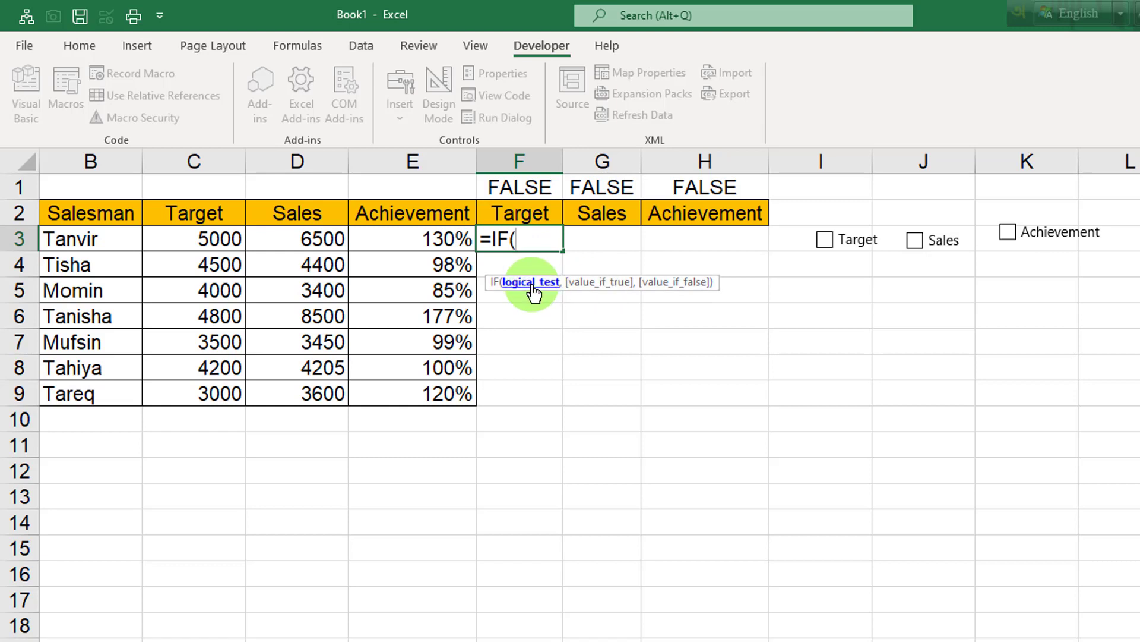
{"action": "left_click", "coordinate": [524, 186]}
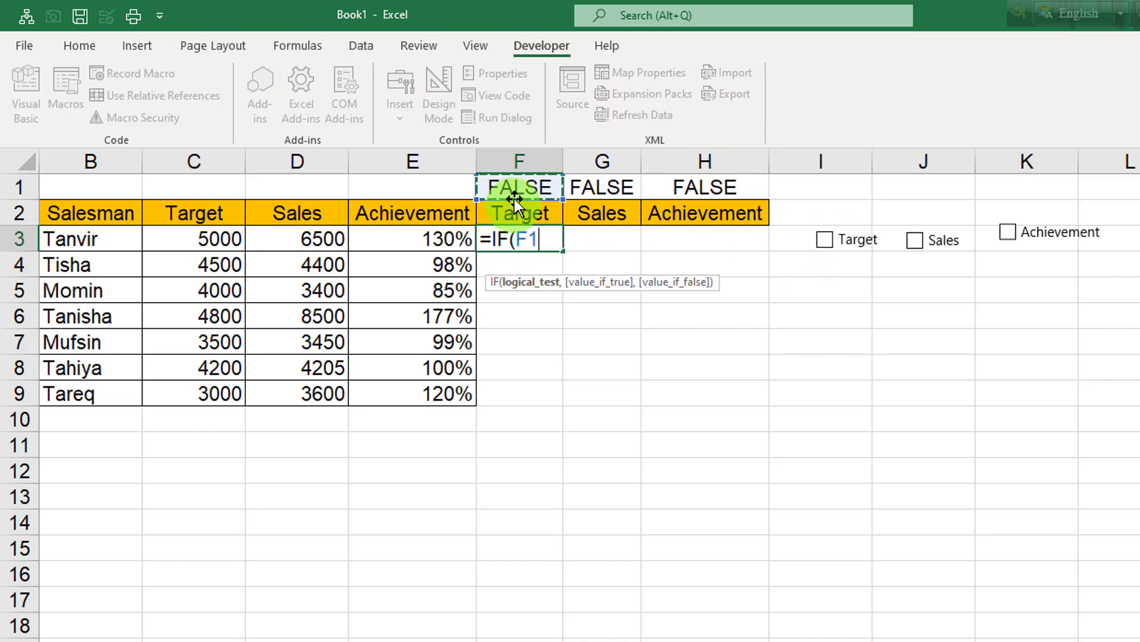
{"action": "type", "text": ","}
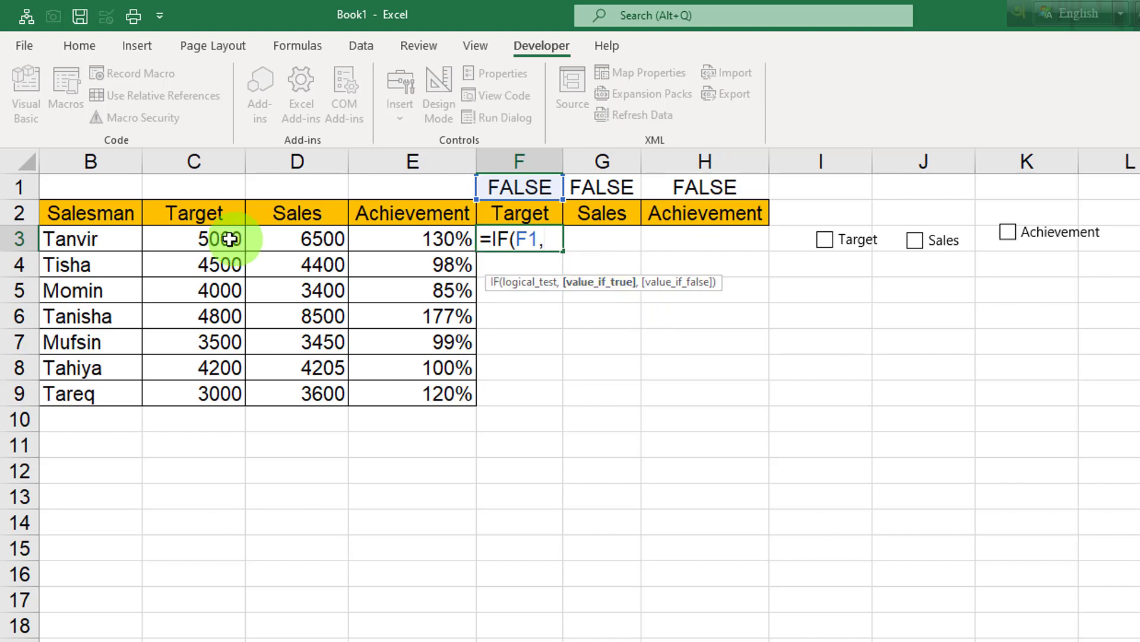
{"action": "left_click", "coordinate": [201, 237]}
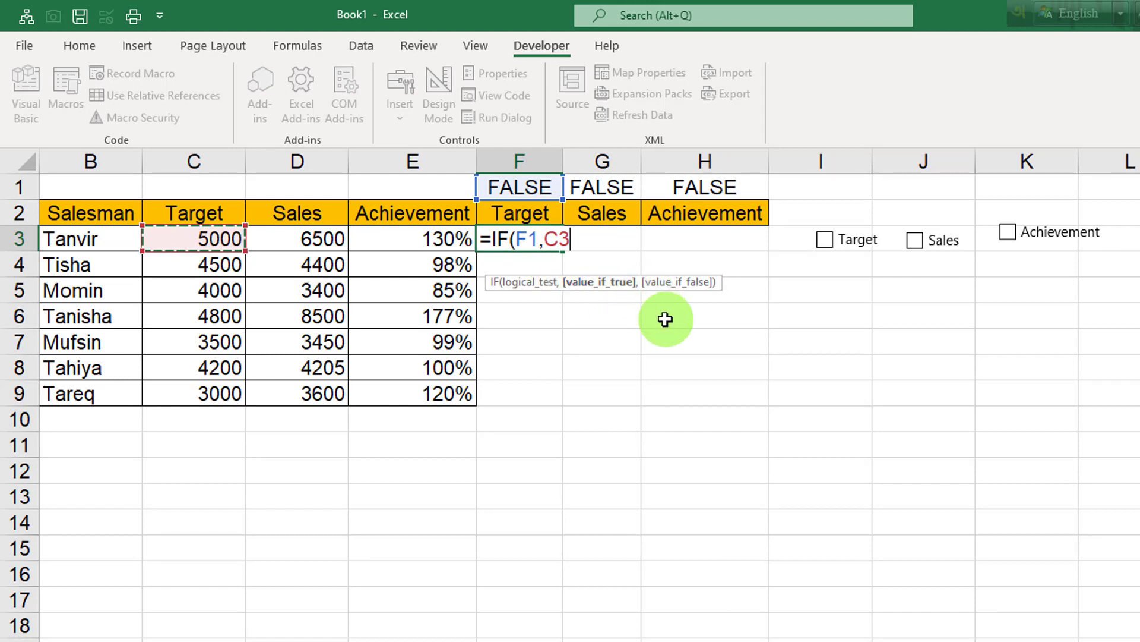
{"action": "type", "text": ","}
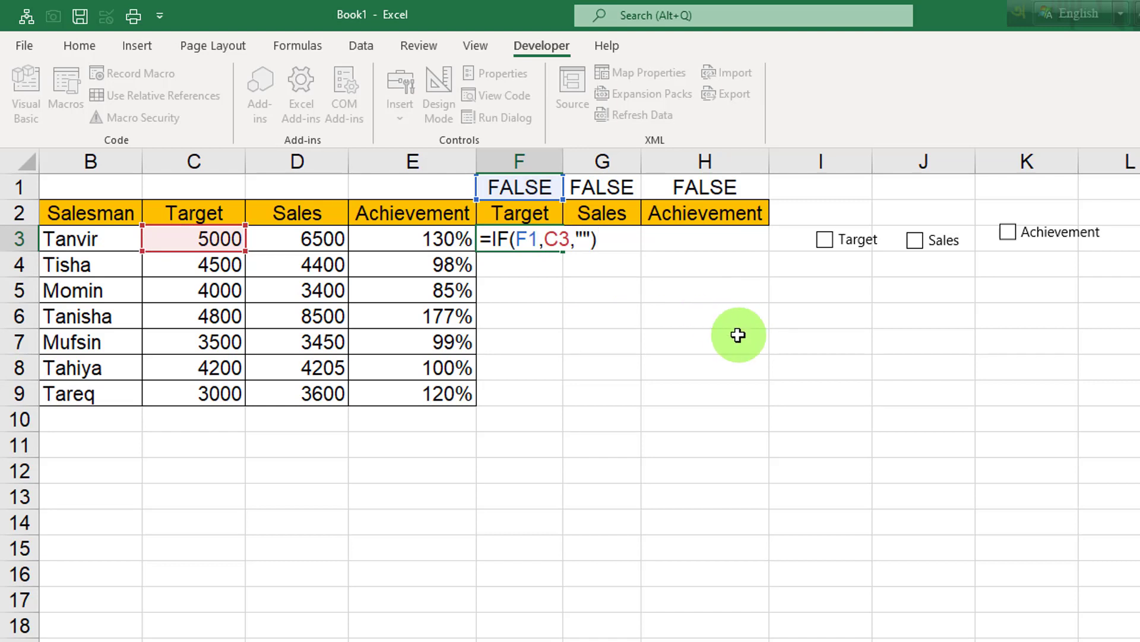
{"action": "key", "text": "Return"}
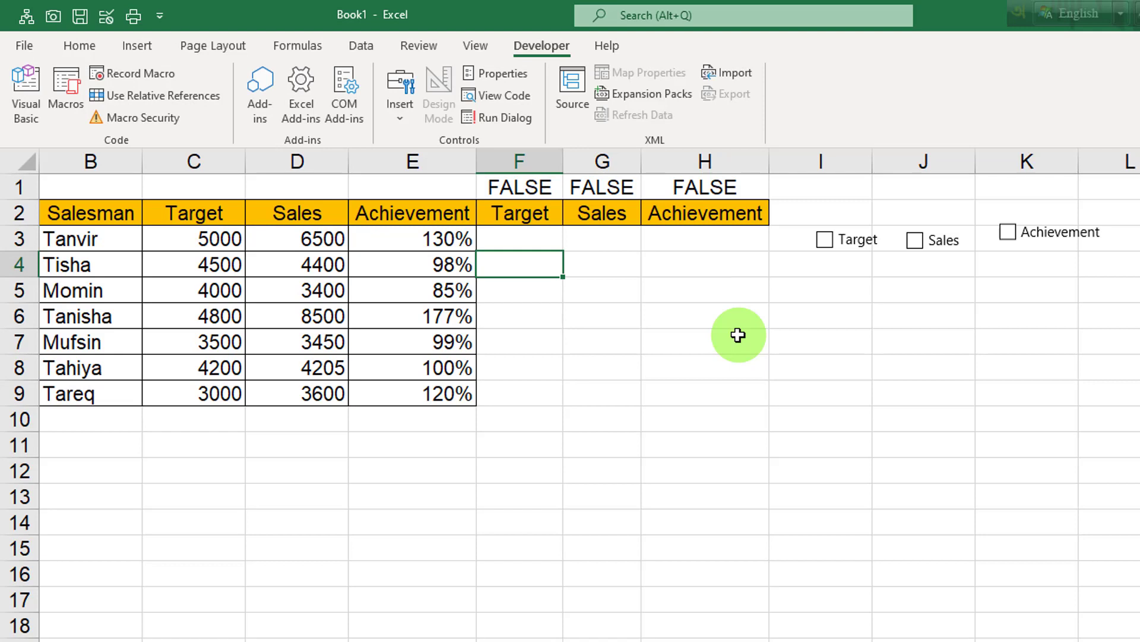
{"action": "left_click", "coordinate": [527, 236]}
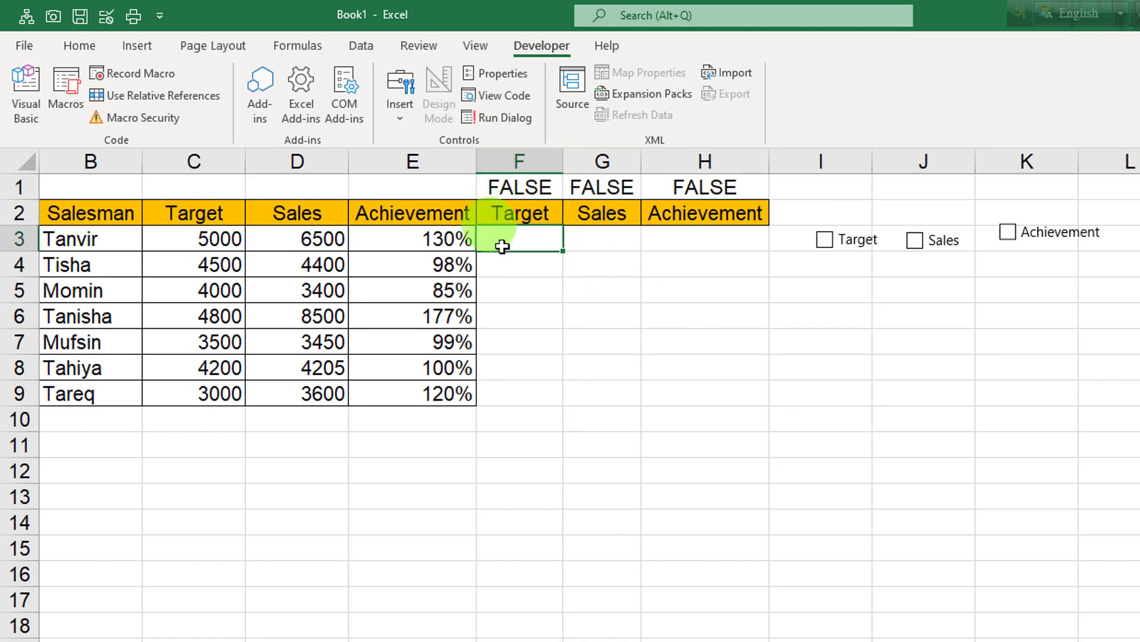
{"action": "left_click", "coordinate": [823, 241]}
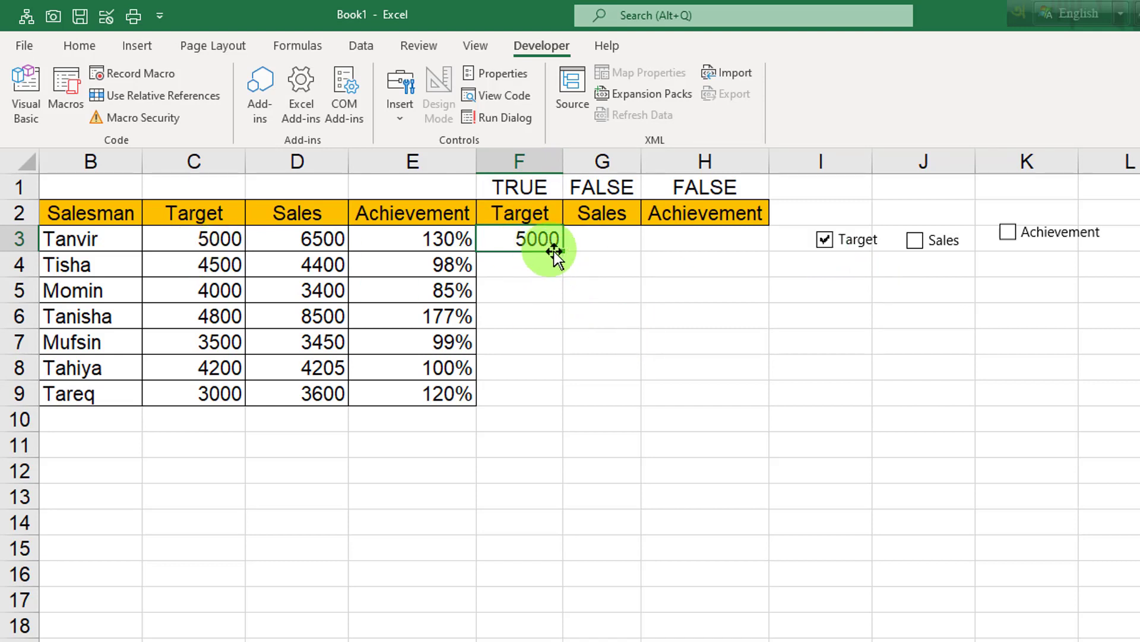
- Try filling the F3 formula across F3:H9, and undo the fill
{"action": "left_click_drag", "start_coordinate": [564, 249], "coordinate": [746, 411]}
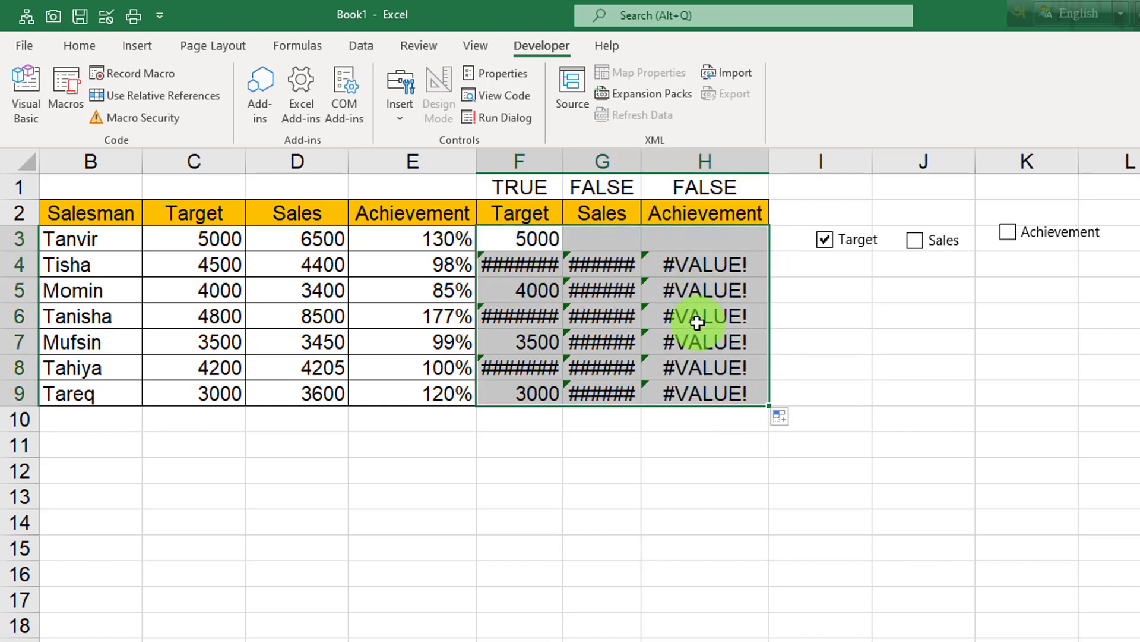
{"action": "key", "text": "ctrl+z"}
{"action": "left_click", "coordinate": [538, 235]}
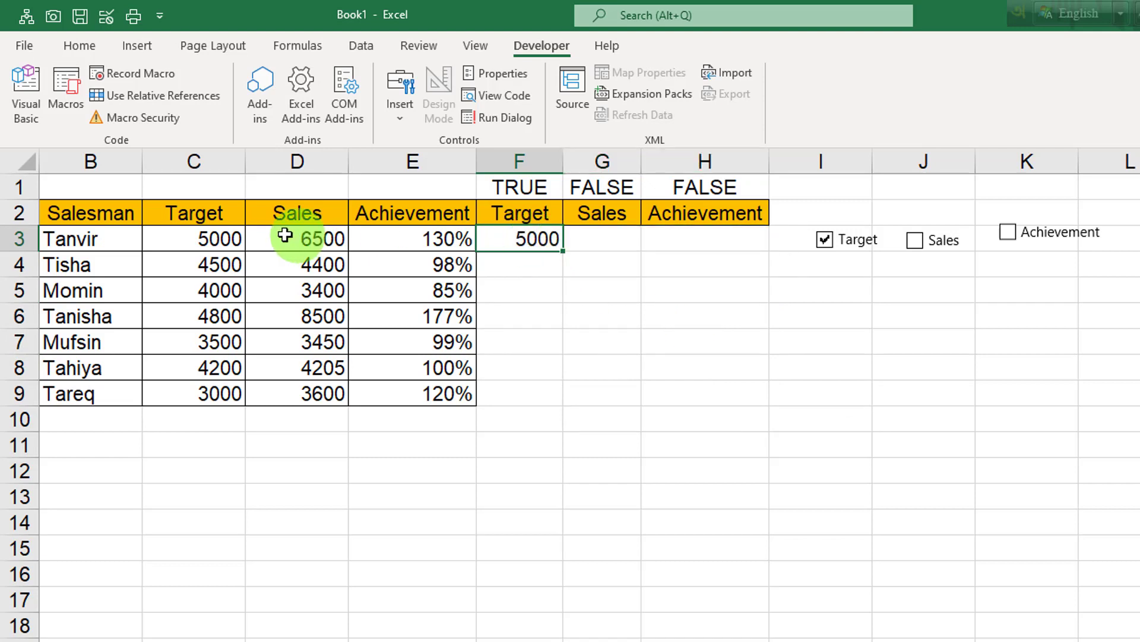
{"action": "left_click", "coordinate": [224, 236]}
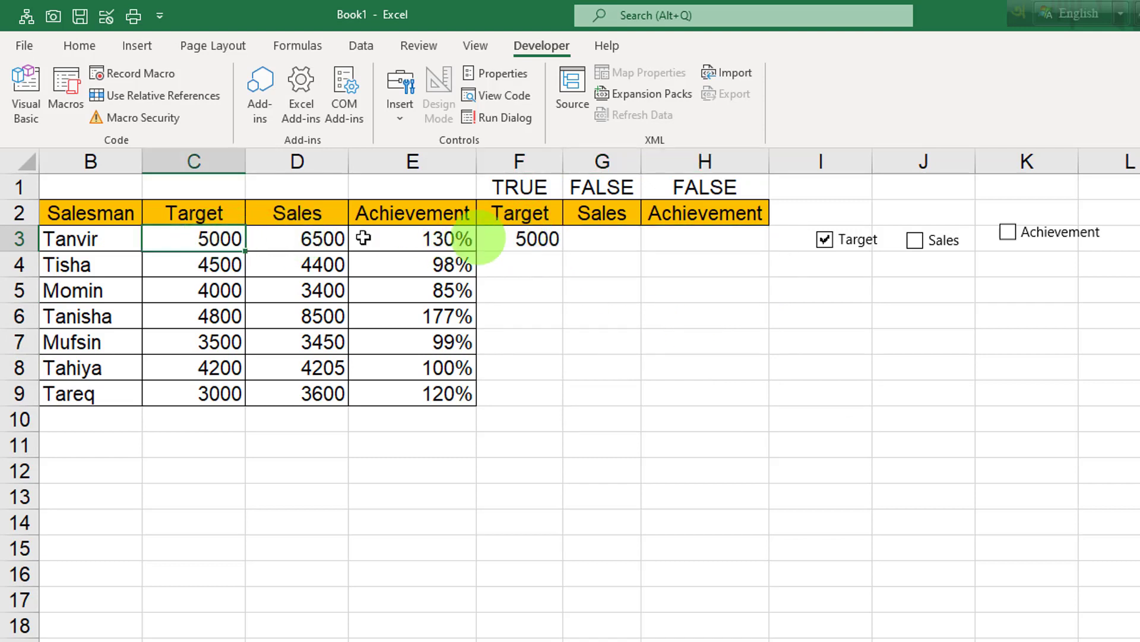
- Lock the row of the F1 reference in F3 so the formula reads =IF(F$1,C3,"")
{"action": "double_click", "coordinate": [522, 239]}
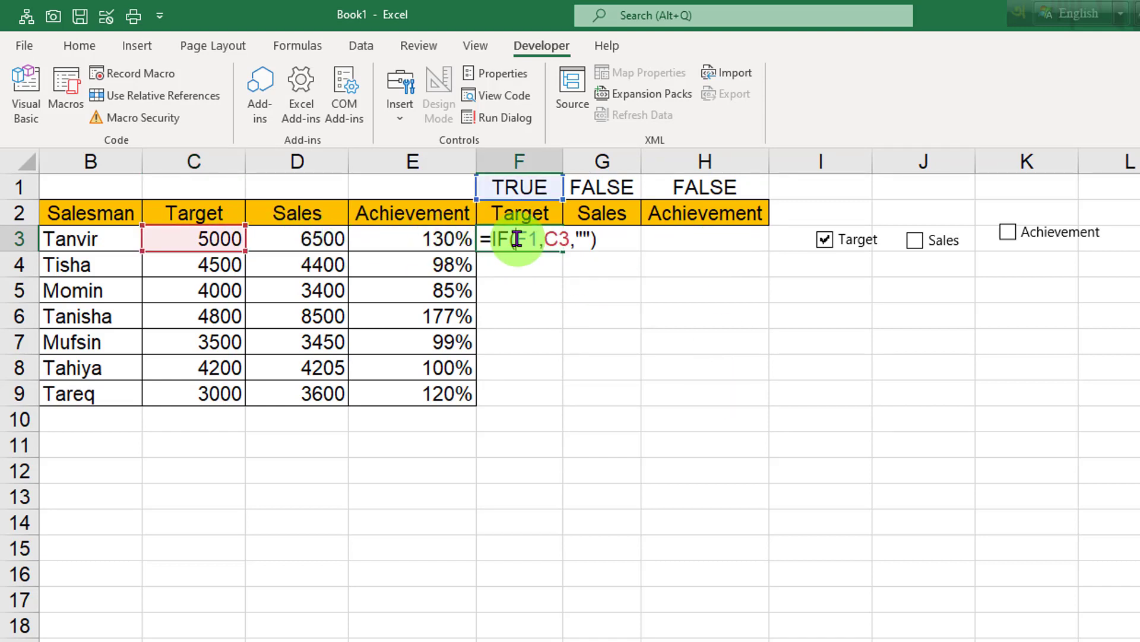
{"action": "double_click", "coordinate": [529, 238]}
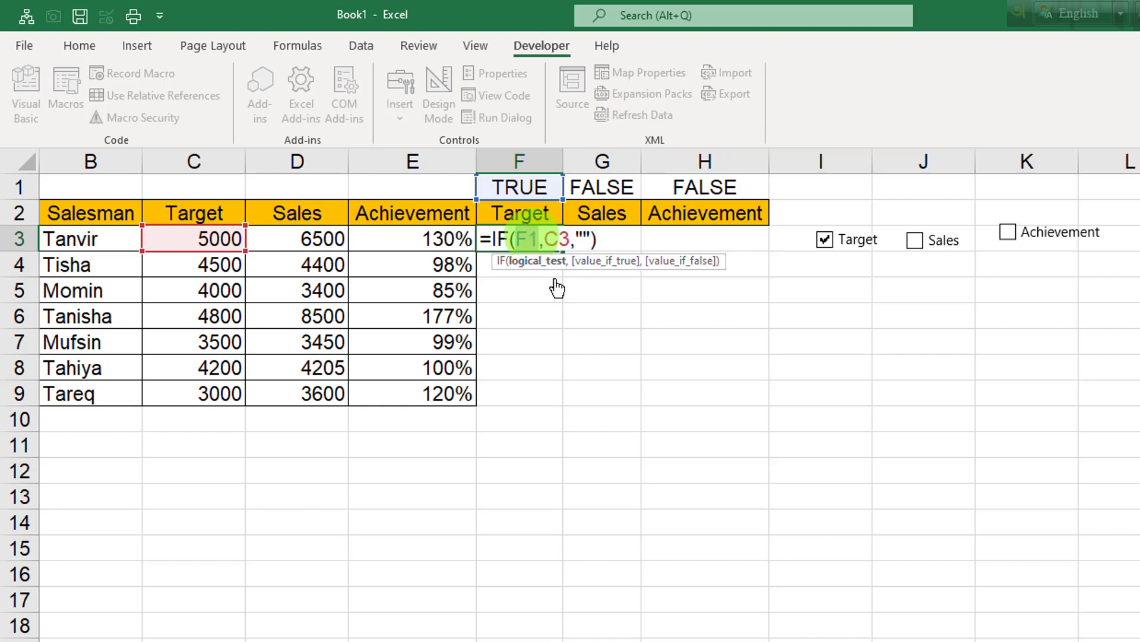
{"action": "left_click", "coordinate": [524, 237]}
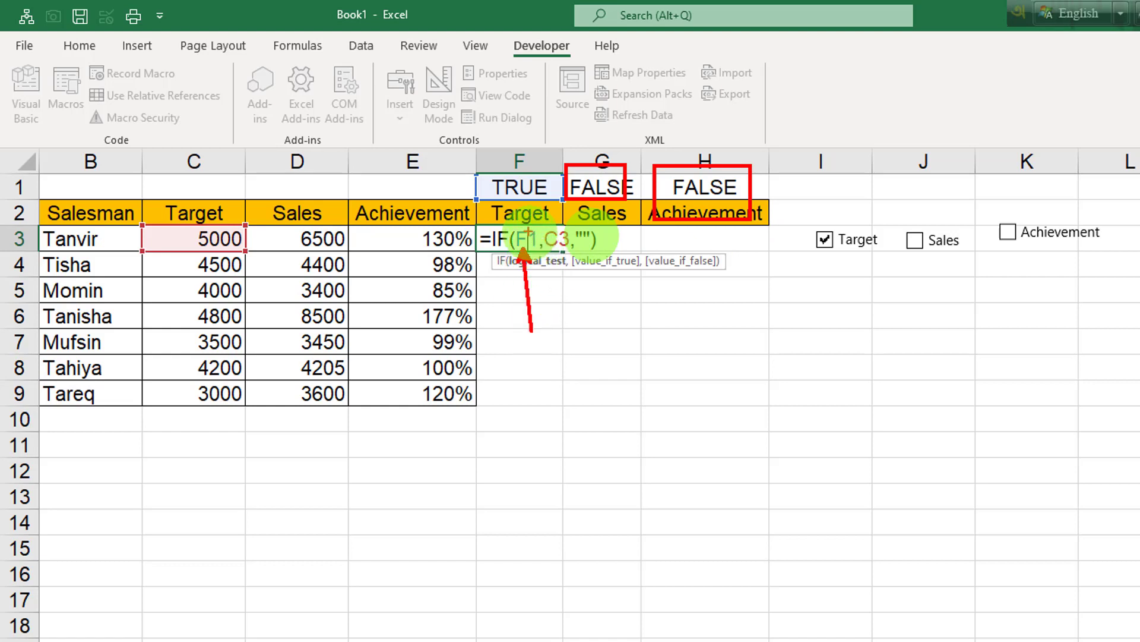
{"action": "left_click_drag", "start_coordinate": [528, 232], "coordinate": [541, 245]}
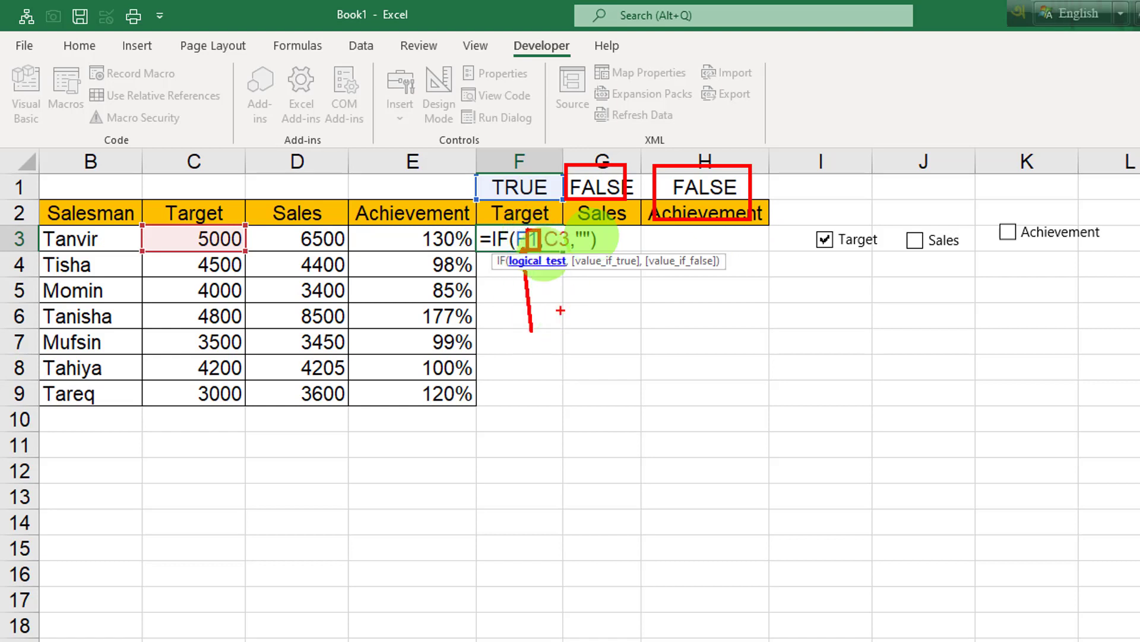
{"action": "key", "text": "Escape"}
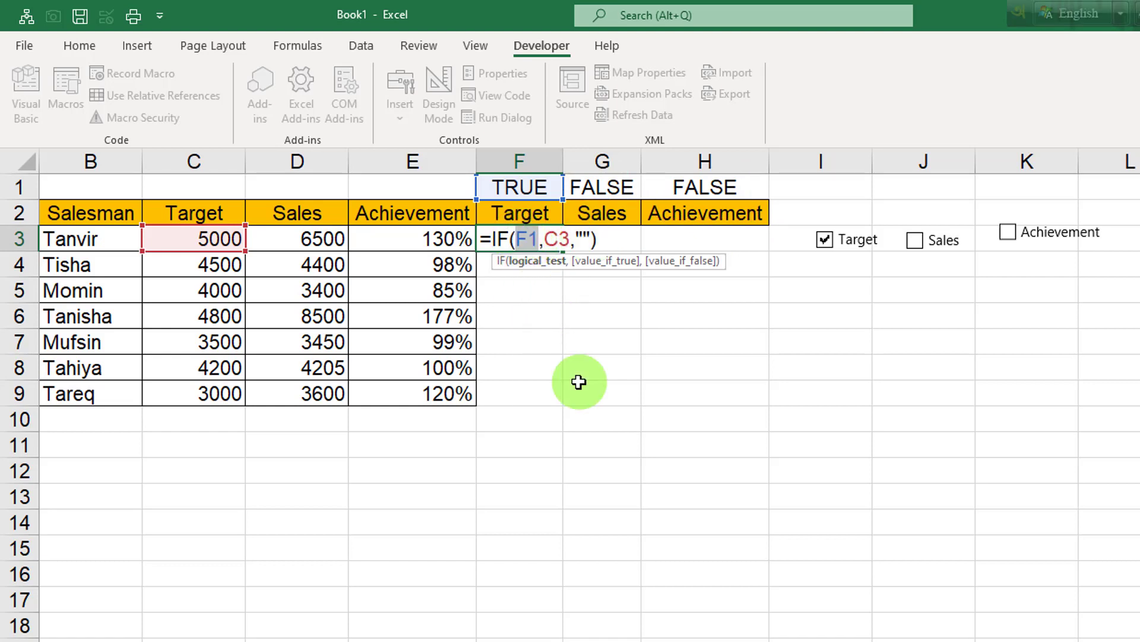
{"action": "key", "text": "F4"}
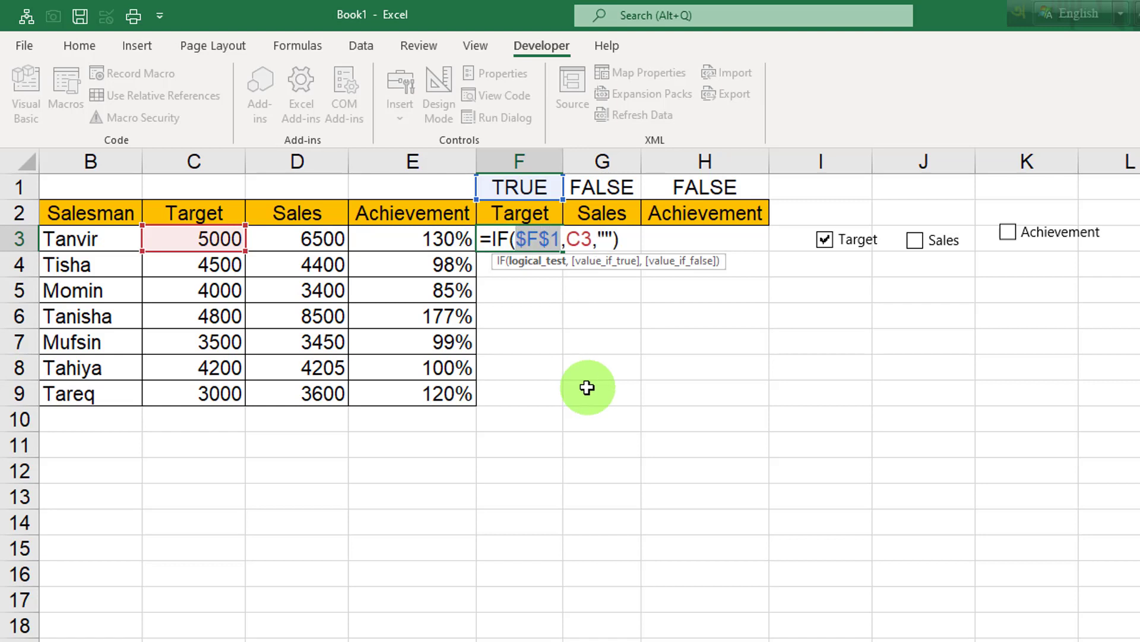
{"action": "left_click", "coordinate": [630, 240]}
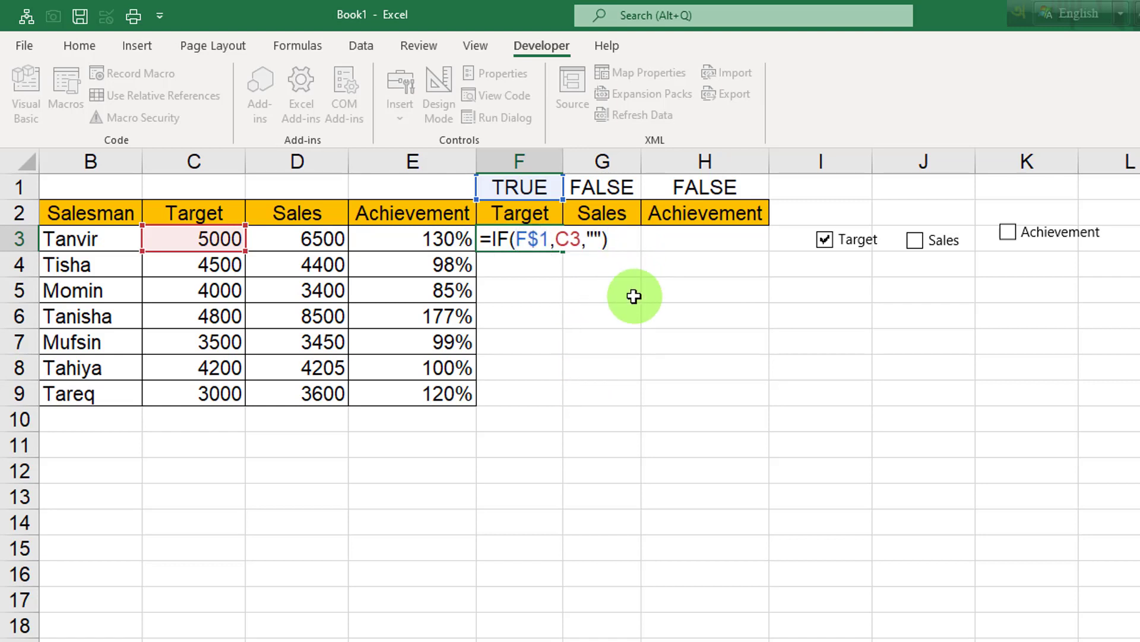
{"action": "key", "text": "Return"}
- Fill the F3 formula across F3:H9 and tick the Sales and Achievement check boxes
{"action": "left_click", "coordinate": [523, 242]}
{"action": "left_click_drag", "start_coordinate": [562, 251], "coordinate": [742, 395]}
{"action": "left_click", "coordinate": [612, 264]}
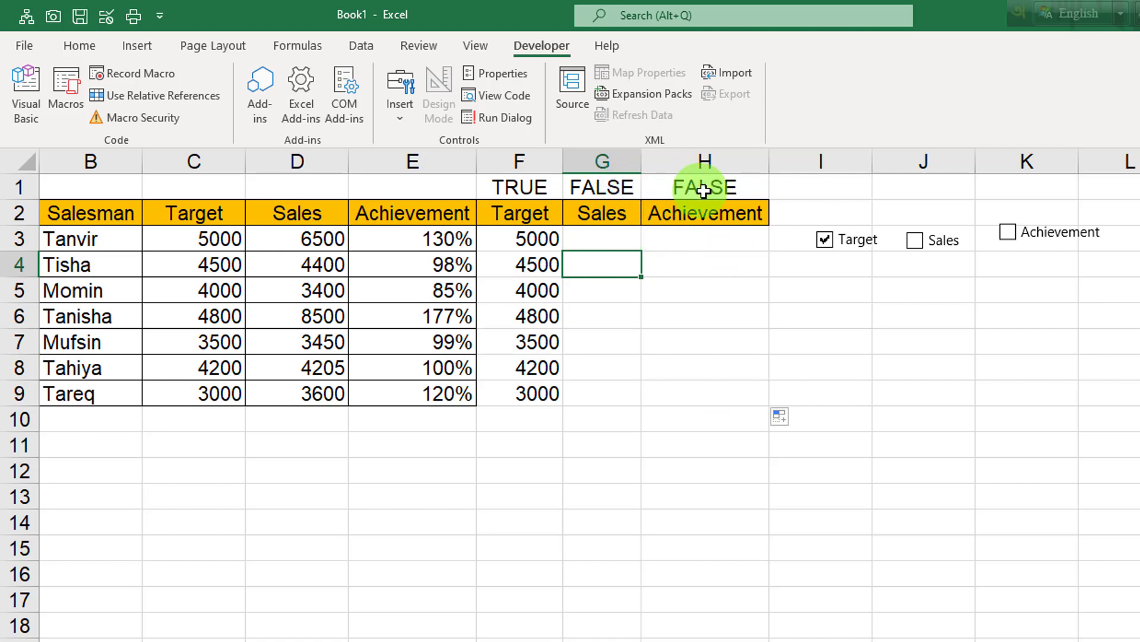
{"action": "left_click", "coordinate": [913, 243]}
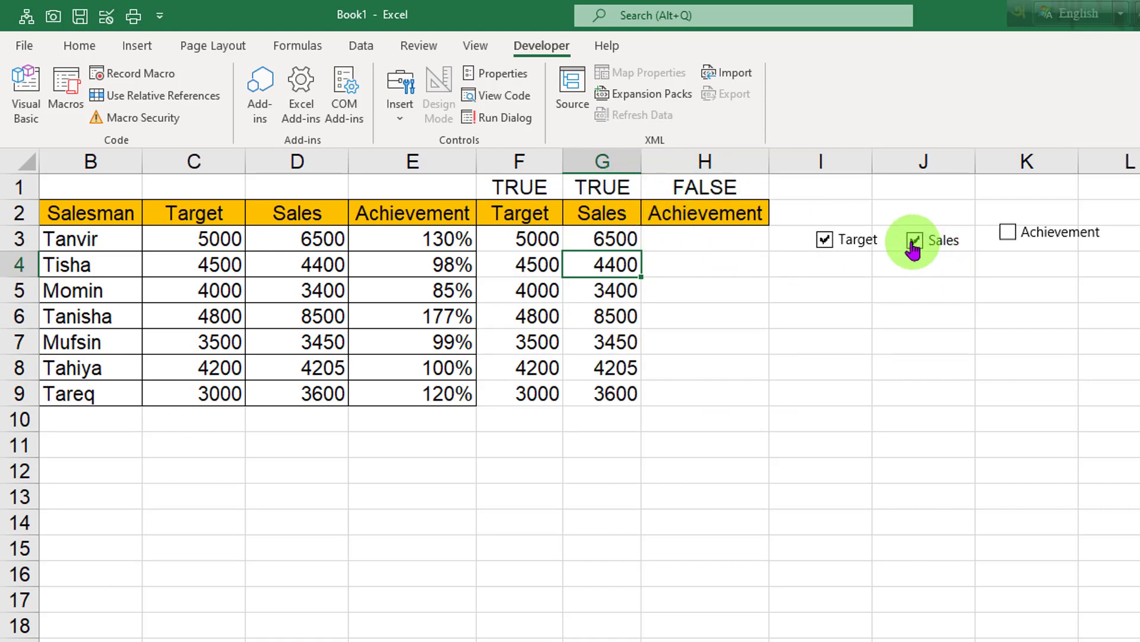
{"action": "left_click", "coordinate": [1009, 233]}
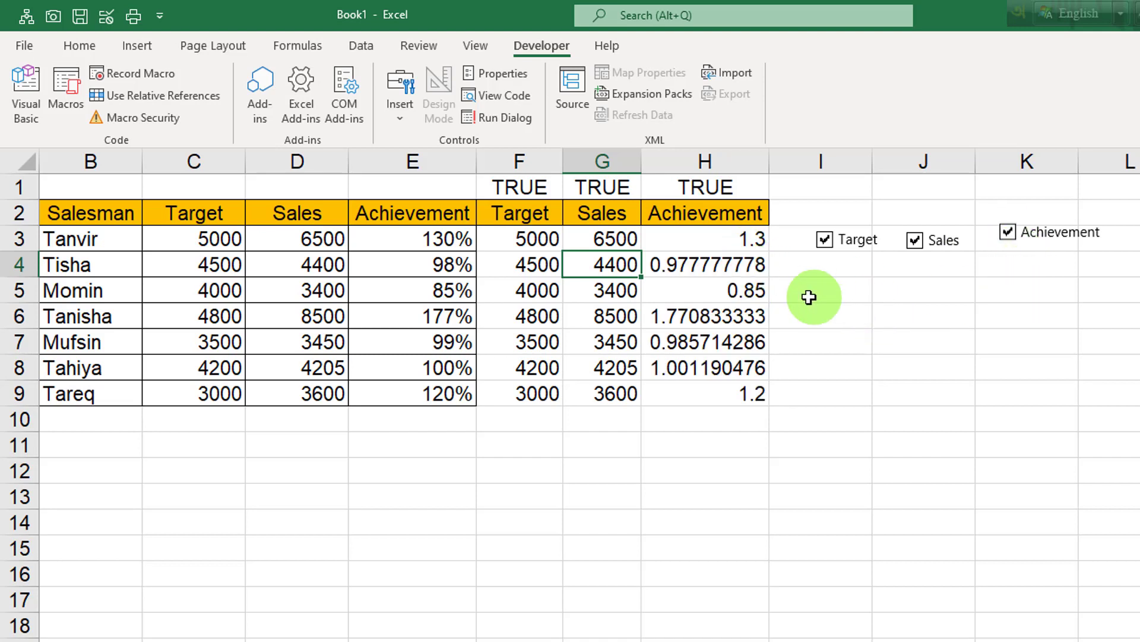
- Format the duplicate Achievement values in H3:H9 as percentages
{"action": "left_click", "coordinate": [664, 281]}
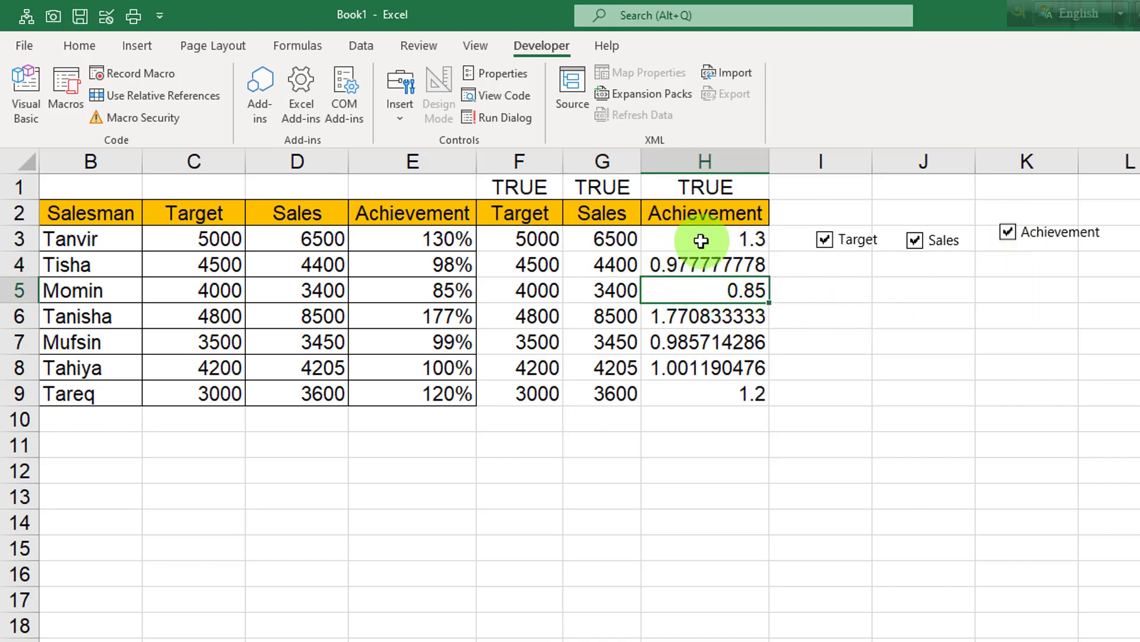
{"action": "left_click_drag", "start_coordinate": [717, 238], "coordinate": [720, 387]}
{"action": "left_click", "coordinate": [79, 46]}
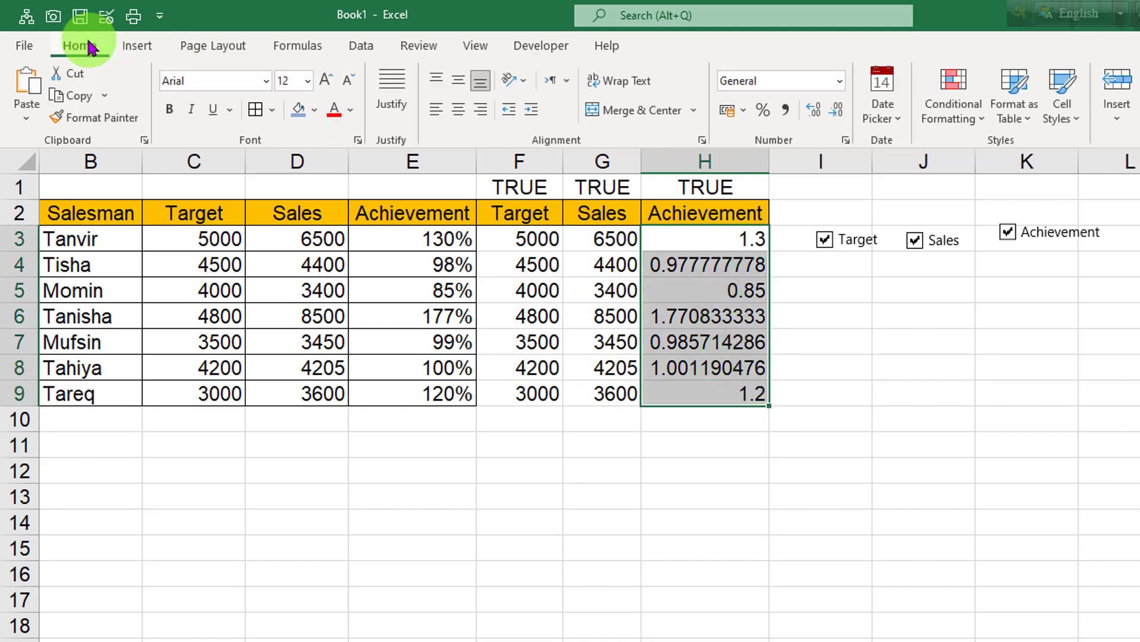
{"action": "left_click", "coordinate": [765, 113]}
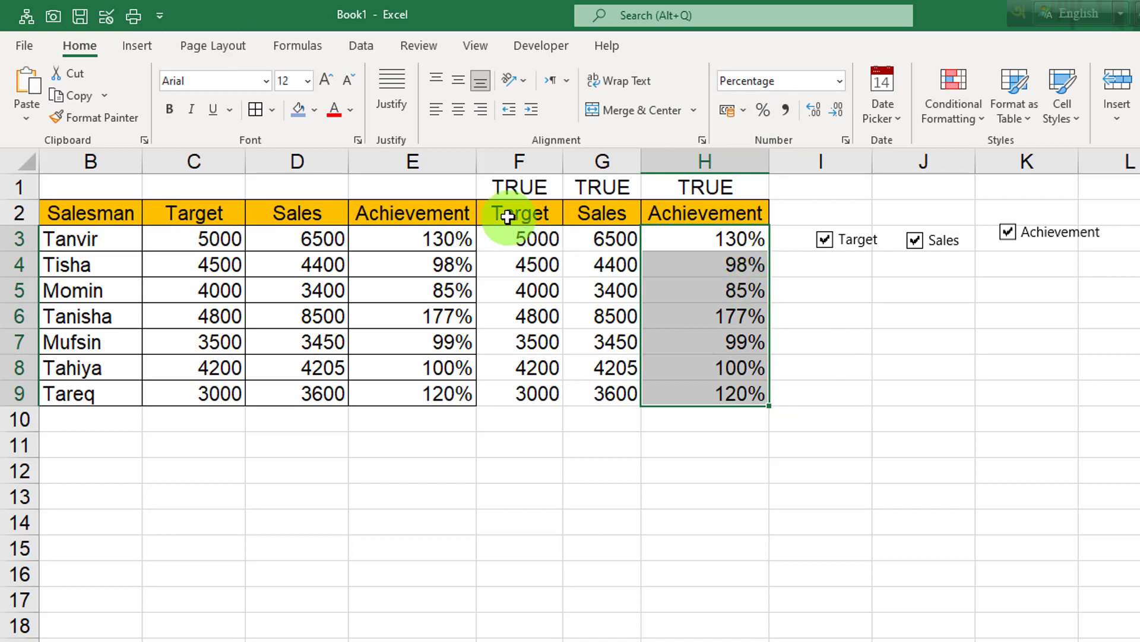
- Apply all borders to the duplicate table range F2:H9
{"action": "left_click_drag", "start_coordinate": [516, 214], "coordinate": [725, 394]}
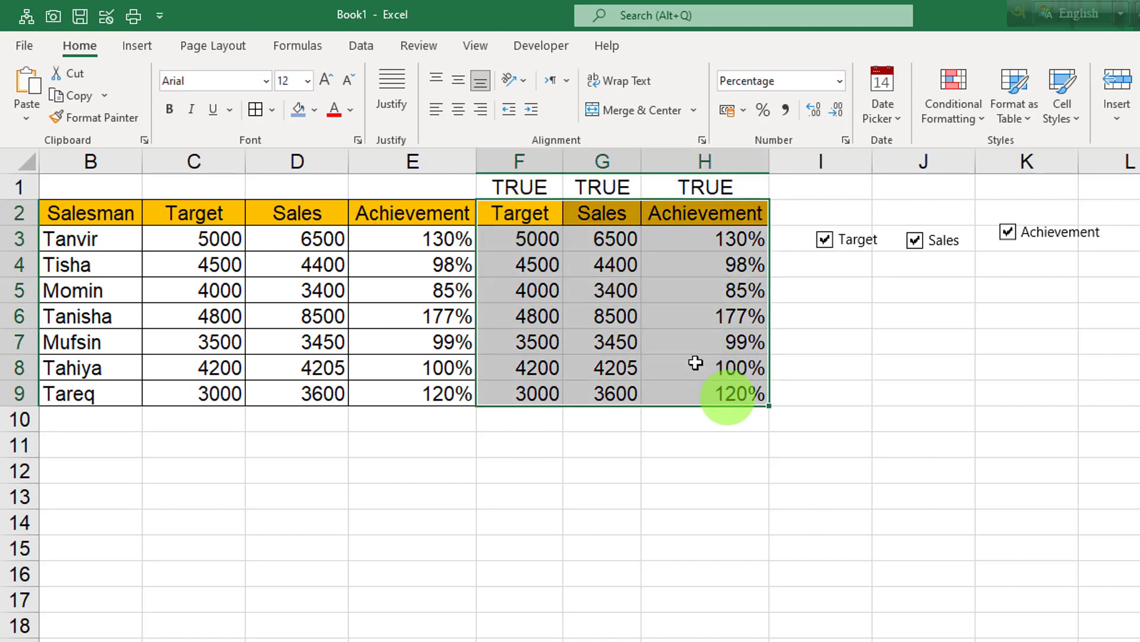
{"action": "left_click", "coordinate": [255, 110]}
{"action": "left_click", "coordinate": [815, 342]}
- Insert a clustered column chart from F2:H9 and place it beneath the check boxes, starting around F5
{"action": "left_click_drag", "start_coordinate": [524, 216], "coordinate": [697, 383]}
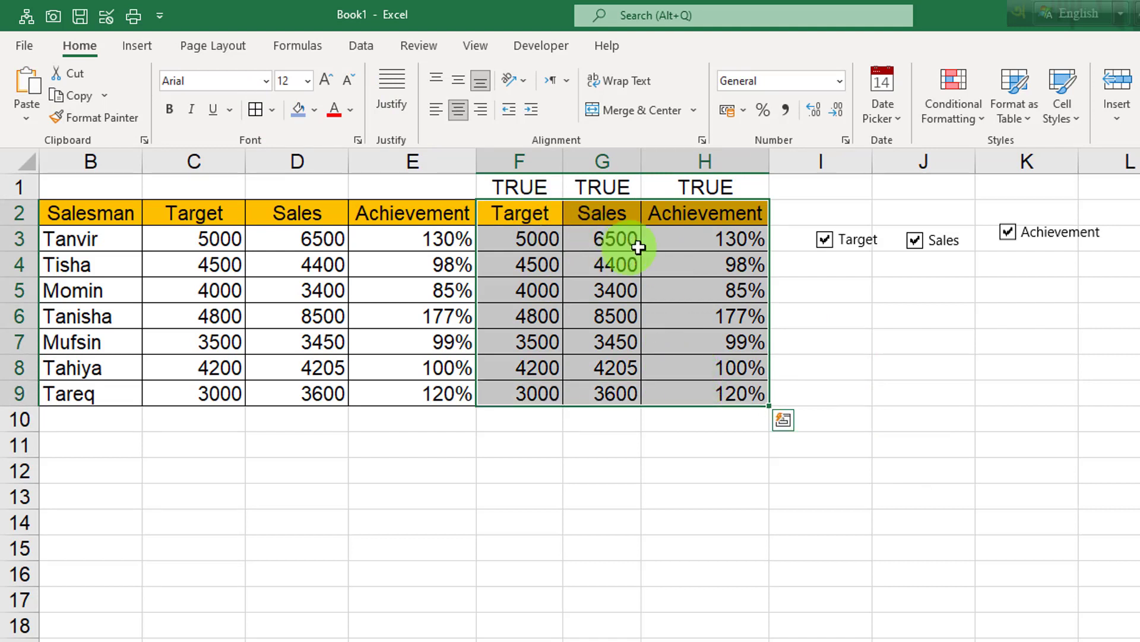
{"action": "left_click", "coordinate": [143, 49]}
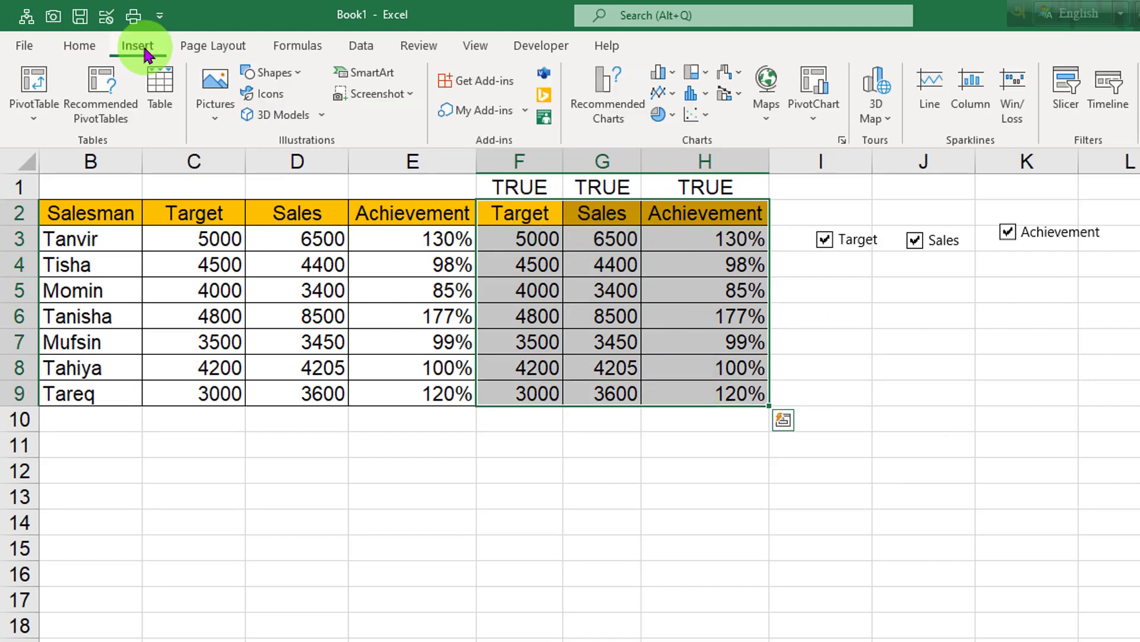
{"action": "left_click", "coordinate": [674, 76]}
{"action": "left_click", "coordinate": [671, 122]}
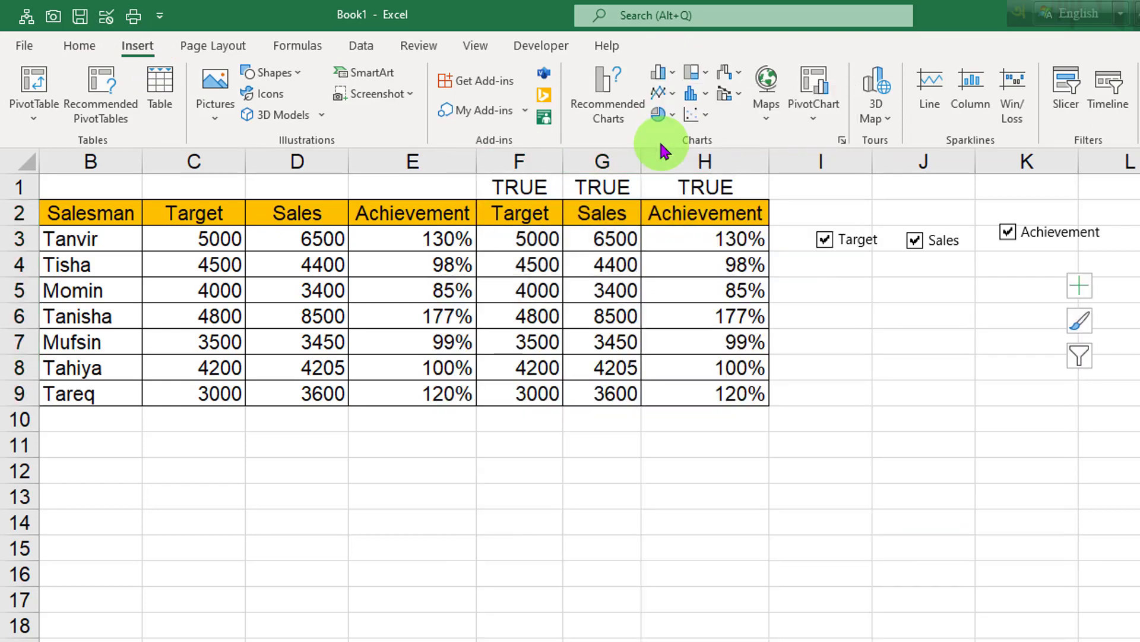
{"action": "left_click_drag", "start_coordinate": [668, 300], "coordinate": [721, 293]}
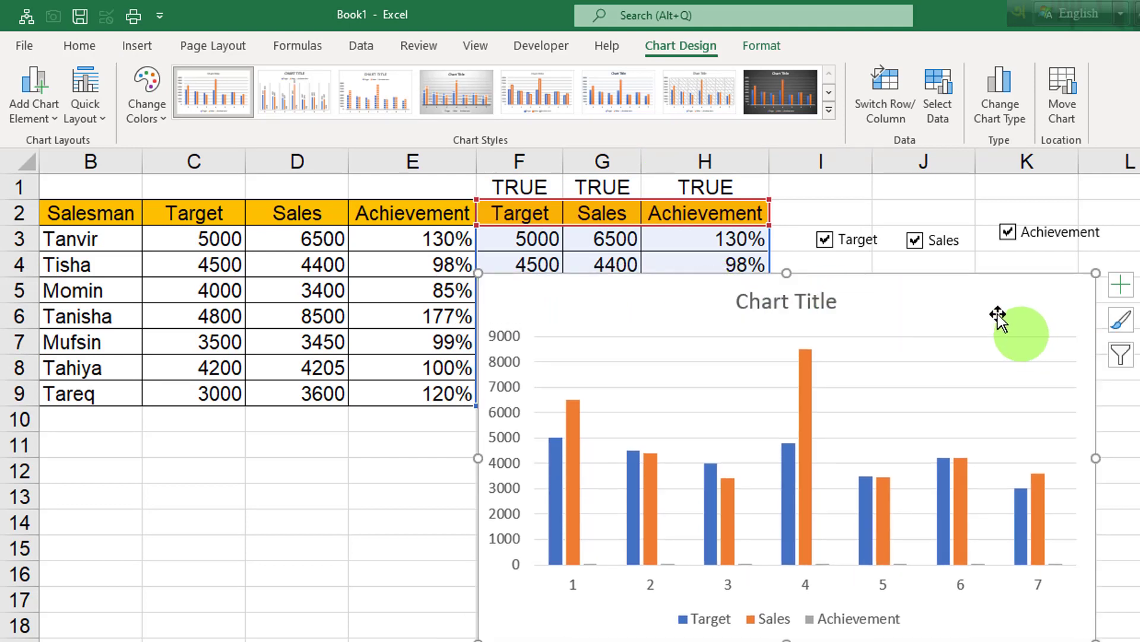
{"action": "left_click_drag", "start_coordinate": [903, 300], "coordinate": [900, 300]}
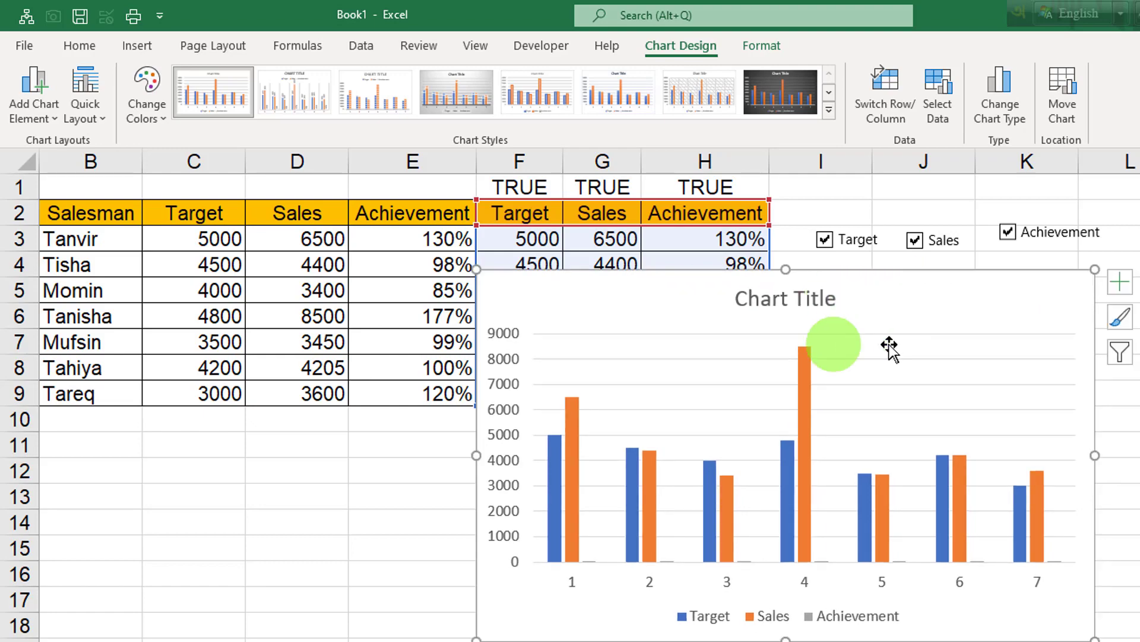
- Remove the gridlines from the column chart
{"action": "left_click", "coordinate": [1120, 283]}
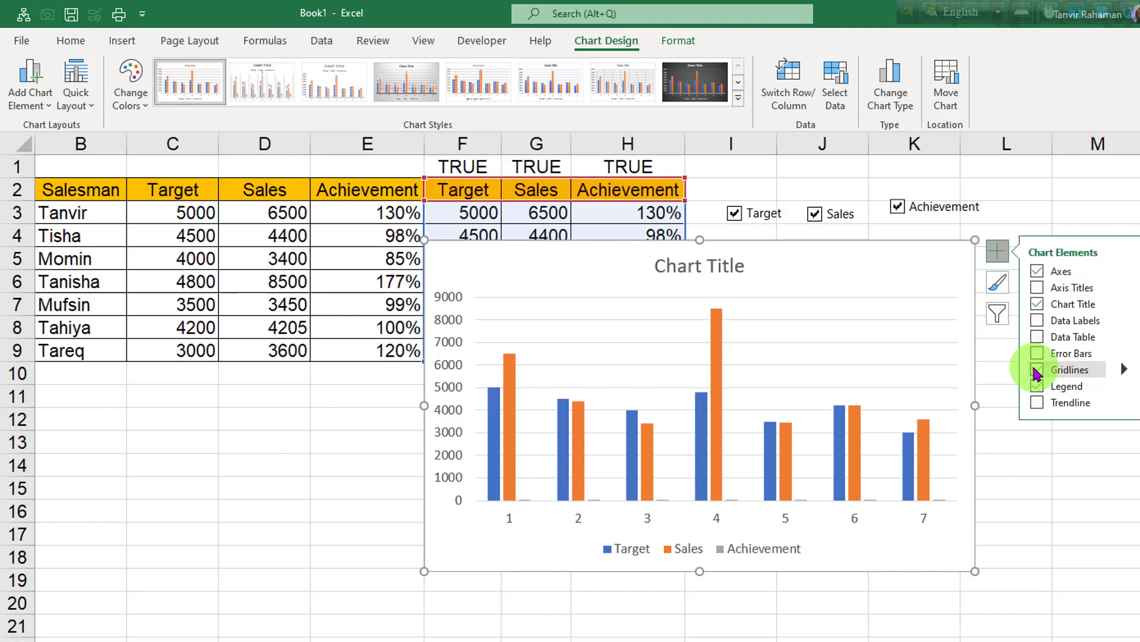
{"action": "left_click", "coordinate": [1036, 371]}
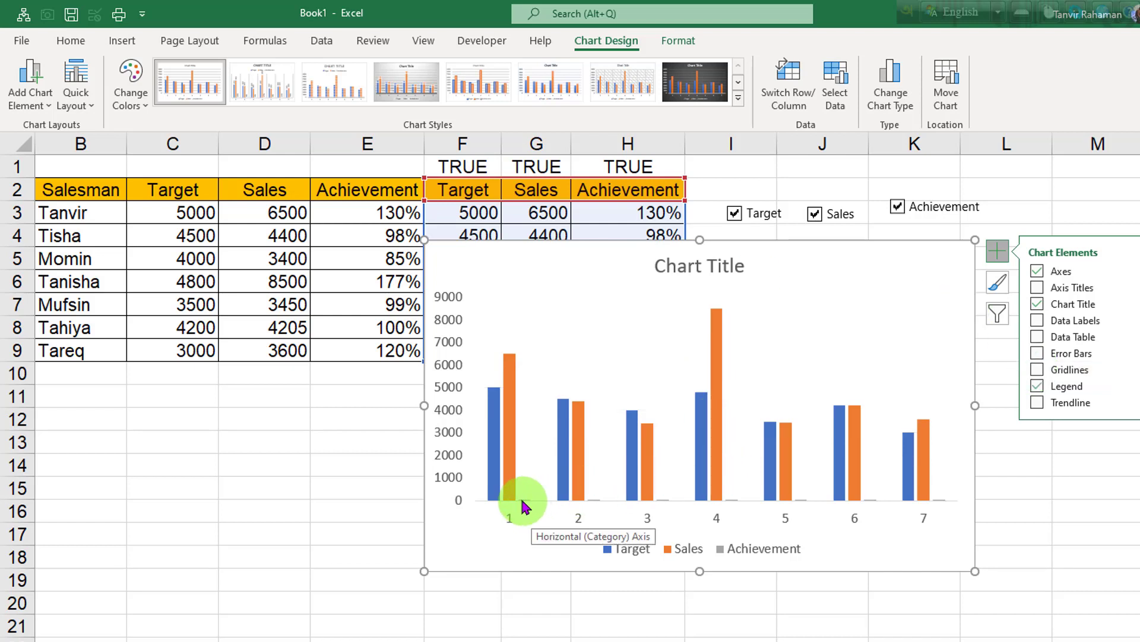
{"action": "left_click", "coordinate": [493, 430]}
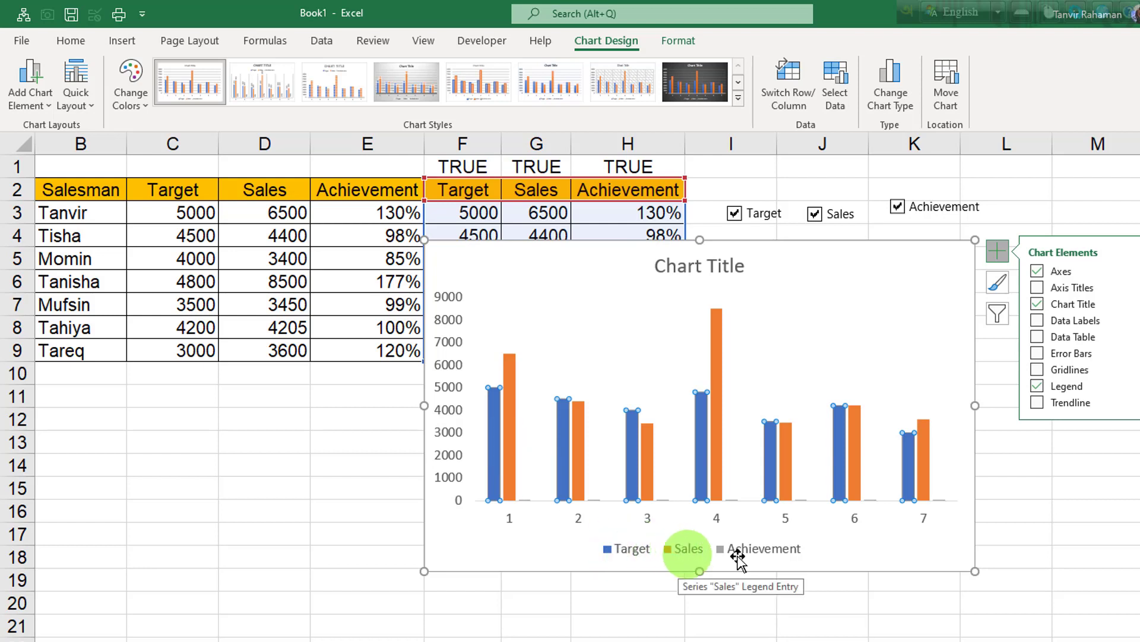
{"action": "left_click", "coordinate": [525, 505]}
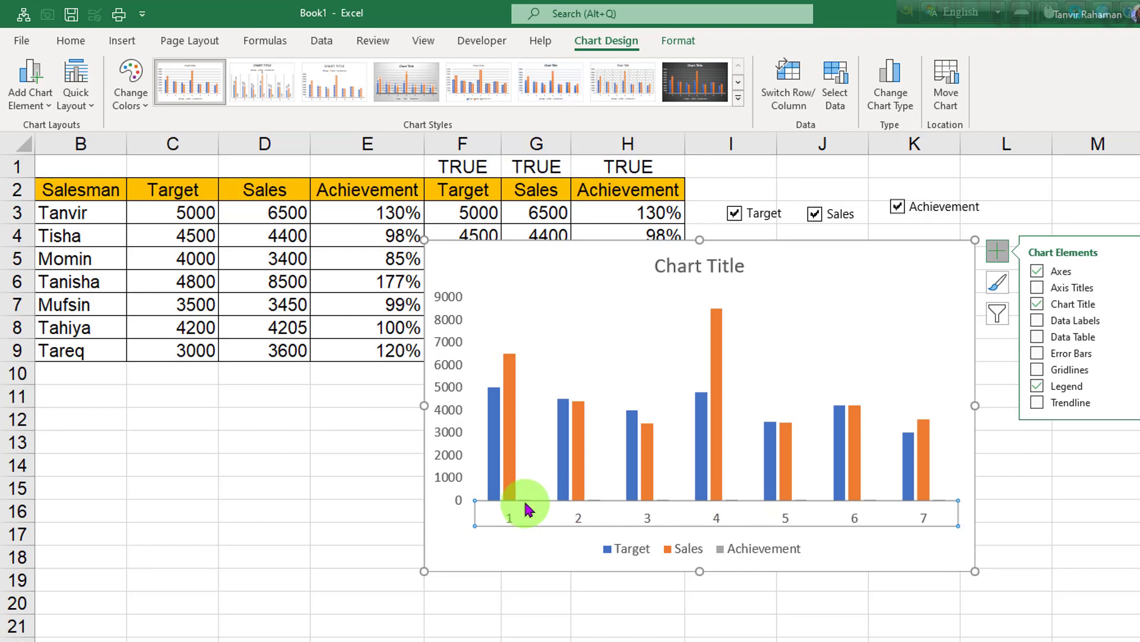
{"action": "mouse_move", "coordinate": [514, 463]}
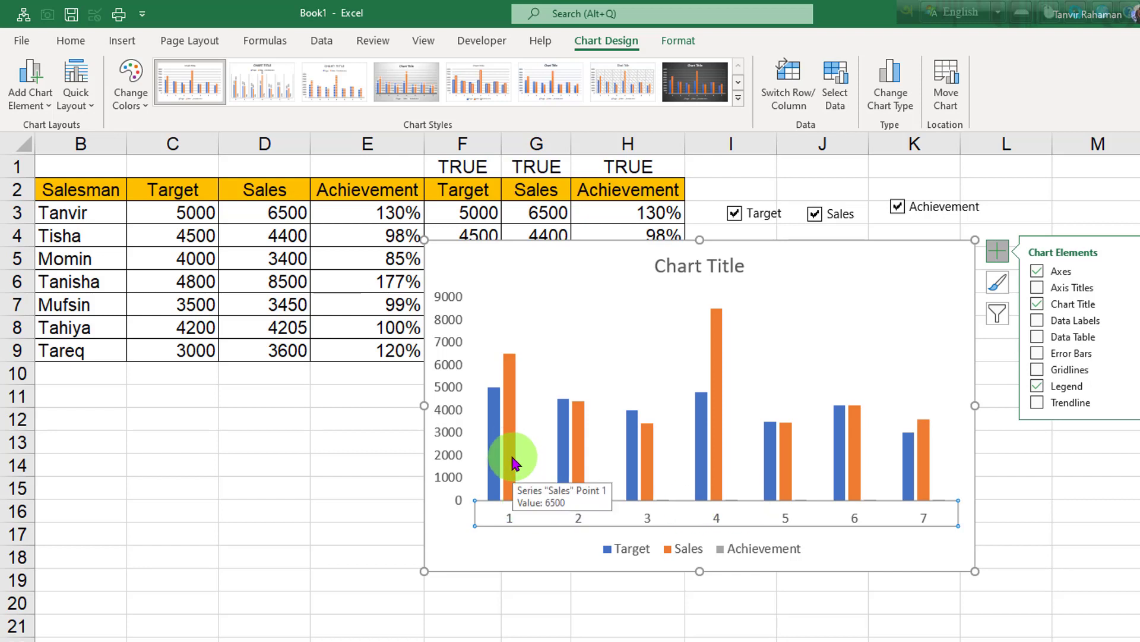
{"action": "left_click", "coordinate": [513, 461]}
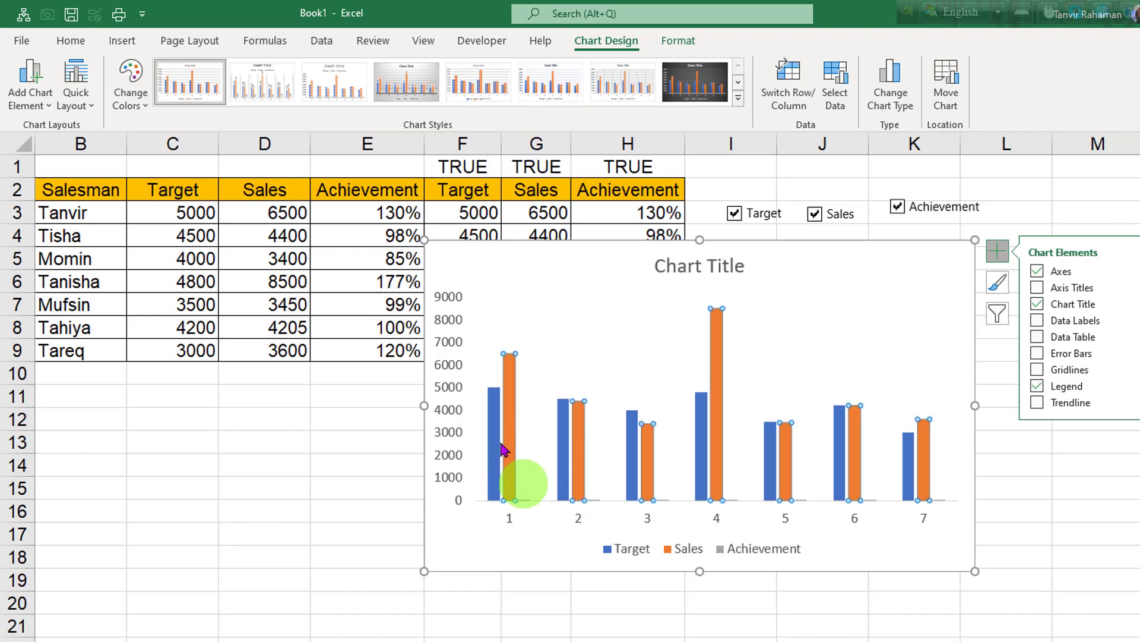
{"action": "left_click", "coordinate": [509, 409]}
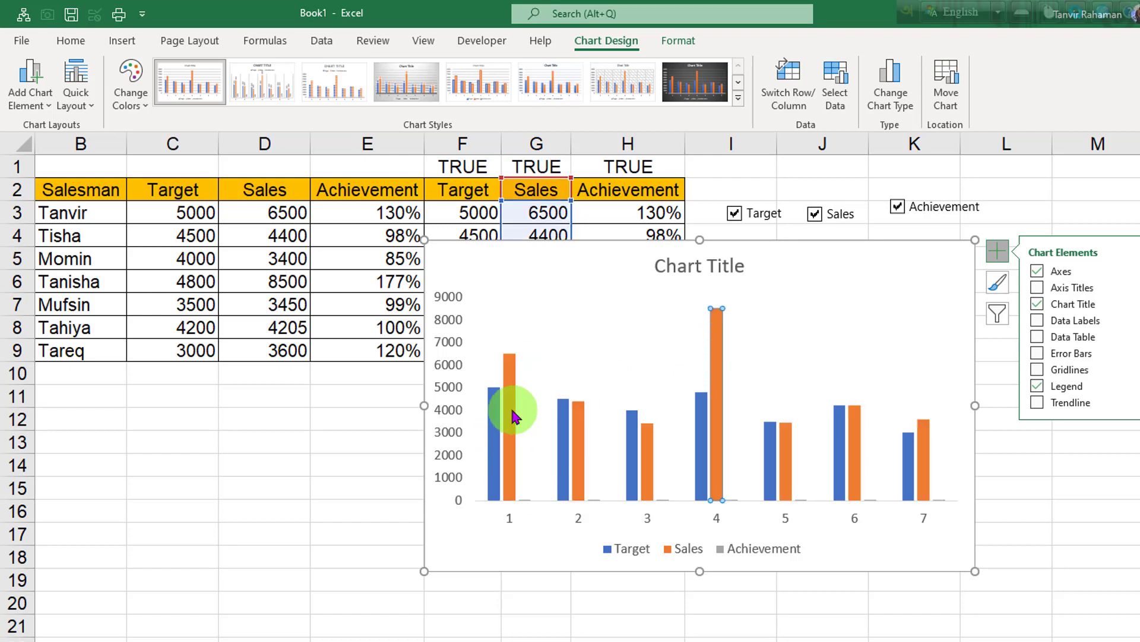
{"action": "right_click", "coordinate": [512, 416]}
{"action": "key", "text": "Escape"}
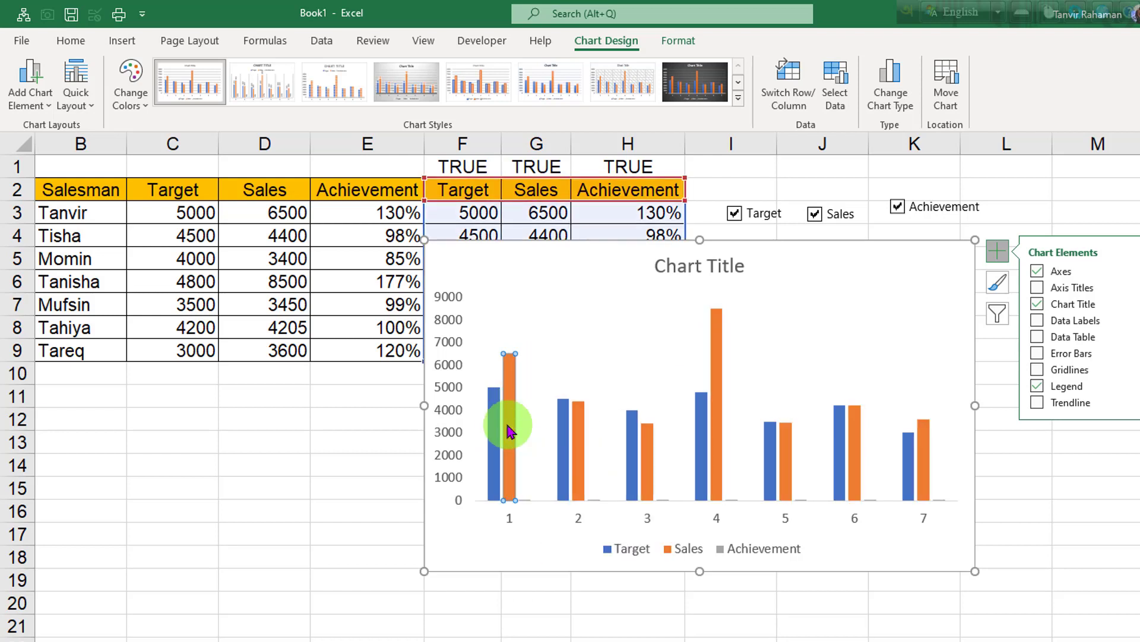
- Change the Achievement series to a Stacked Line with Markers plotted on the secondary axis, keeping Target and Sales as clustered columns
{"action": "right_click", "coordinate": [510, 428]}
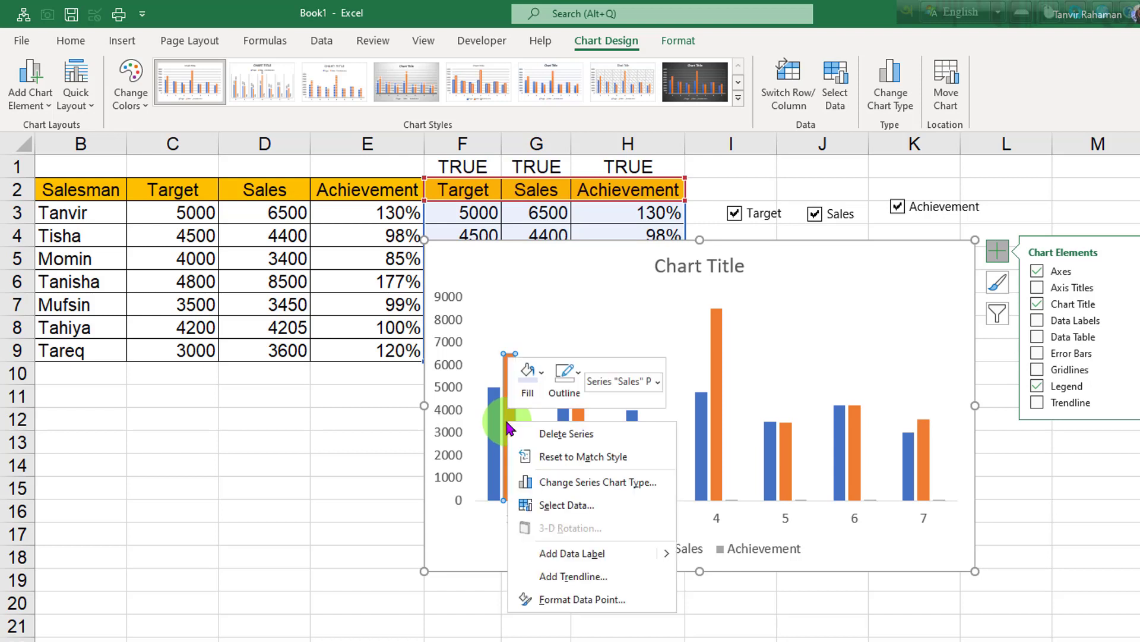
{"action": "left_click", "coordinate": [586, 484]}
{"action": "left_click", "coordinate": [580, 534]}
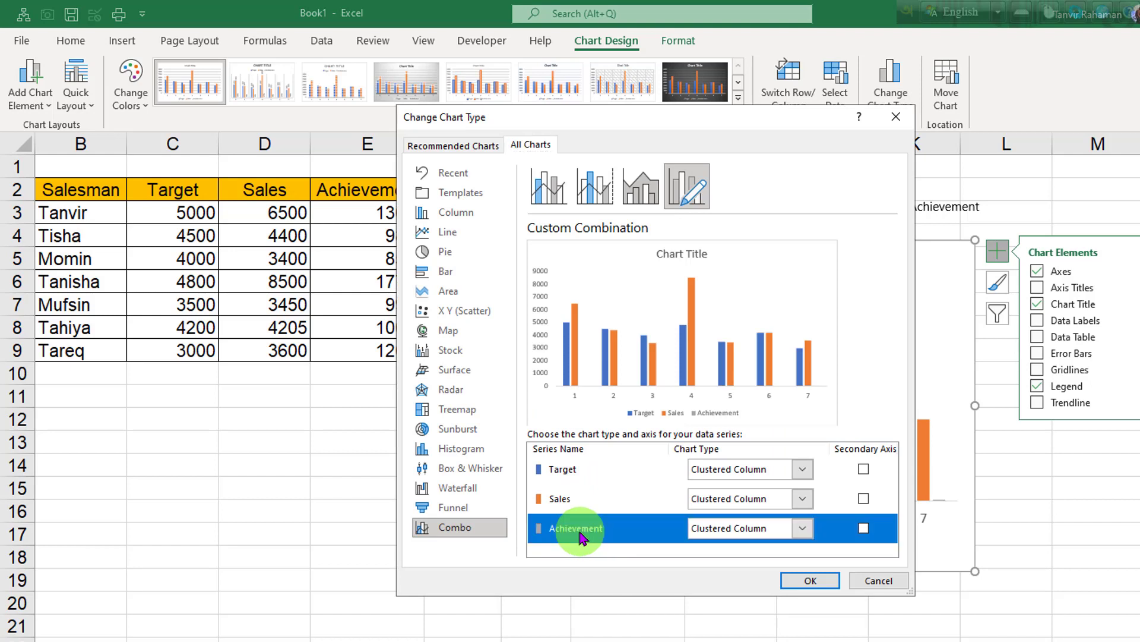
{"action": "left_click", "coordinate": [802, 528]}
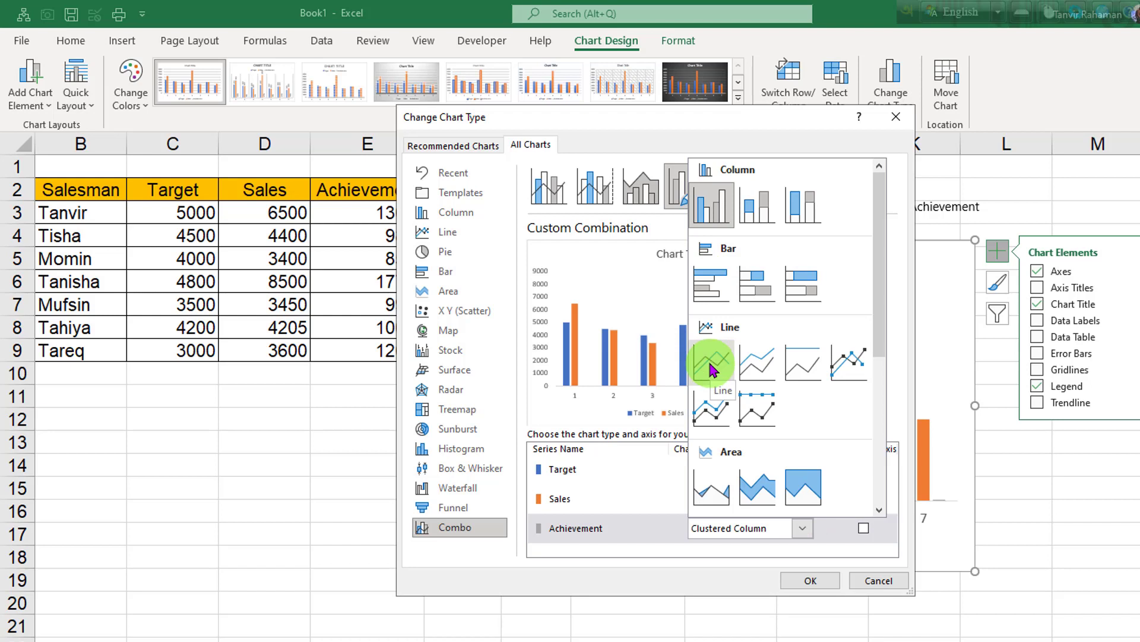
{"action": "left_click", "coordinate": [721, 410]}
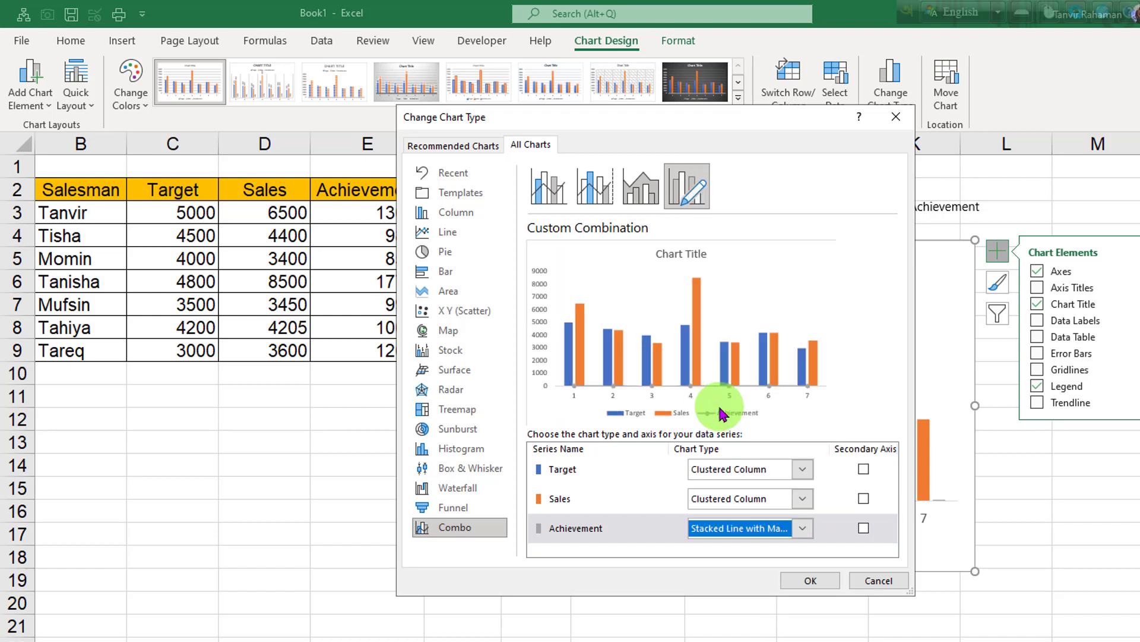
{"action": "left_click", "coordinate": [862, 530]}
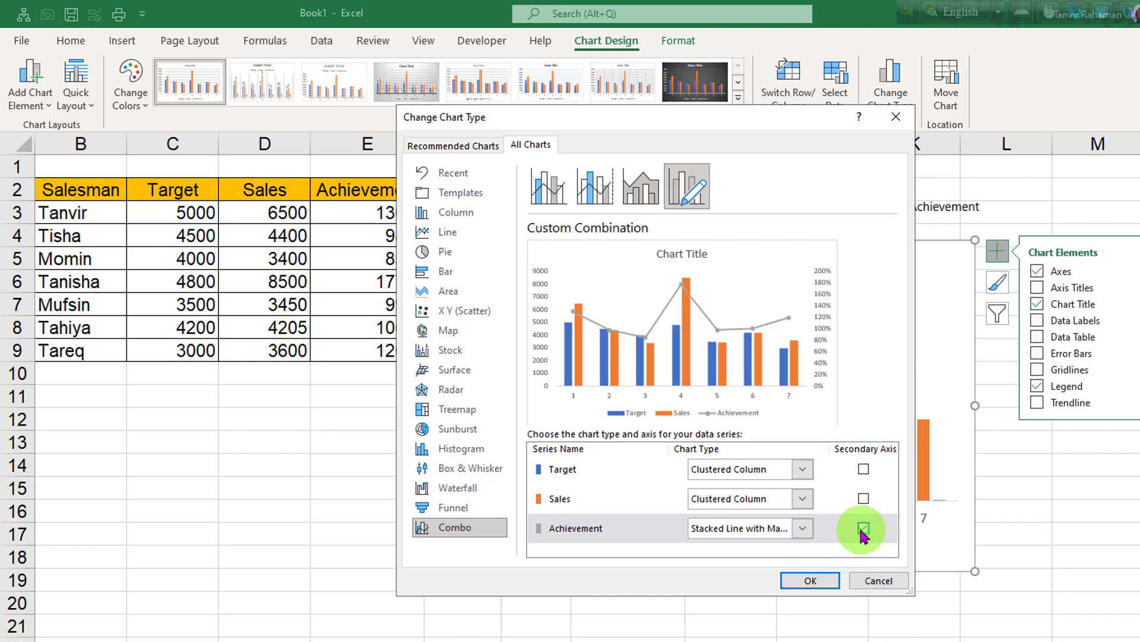
{"action": "left_click", "coordinate": [810, 580]}
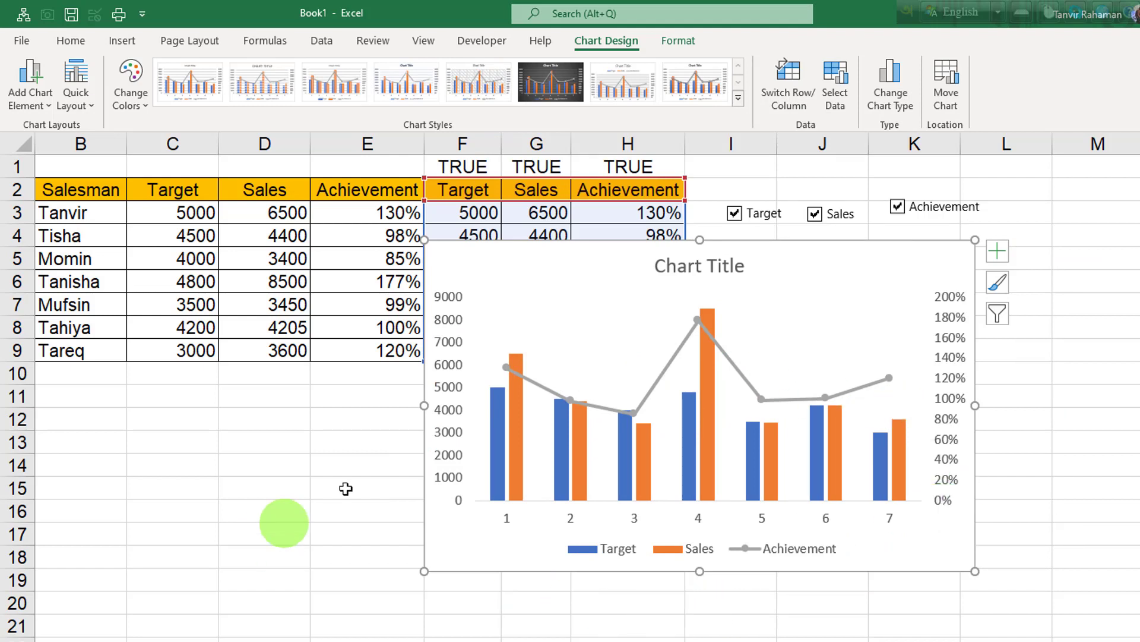
- Fill the first Target column of the chart with a dark blue radial preset gradient
{"action": "left_click", "coordinate": [493, 421]}
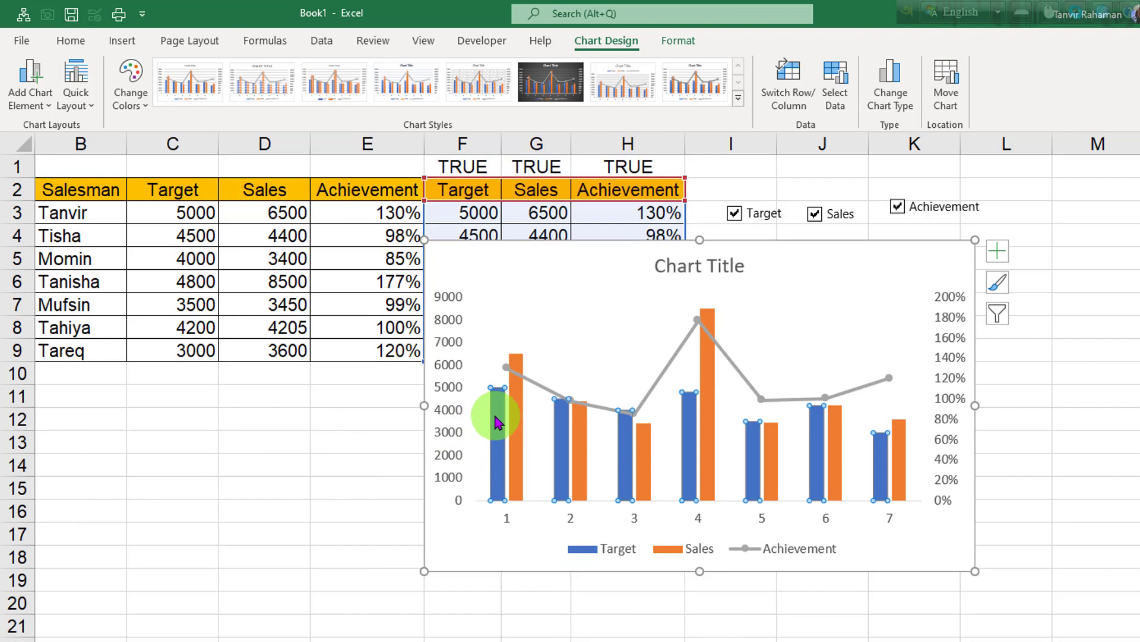
{"action": "left_click", "coordinate": [498, 417]}
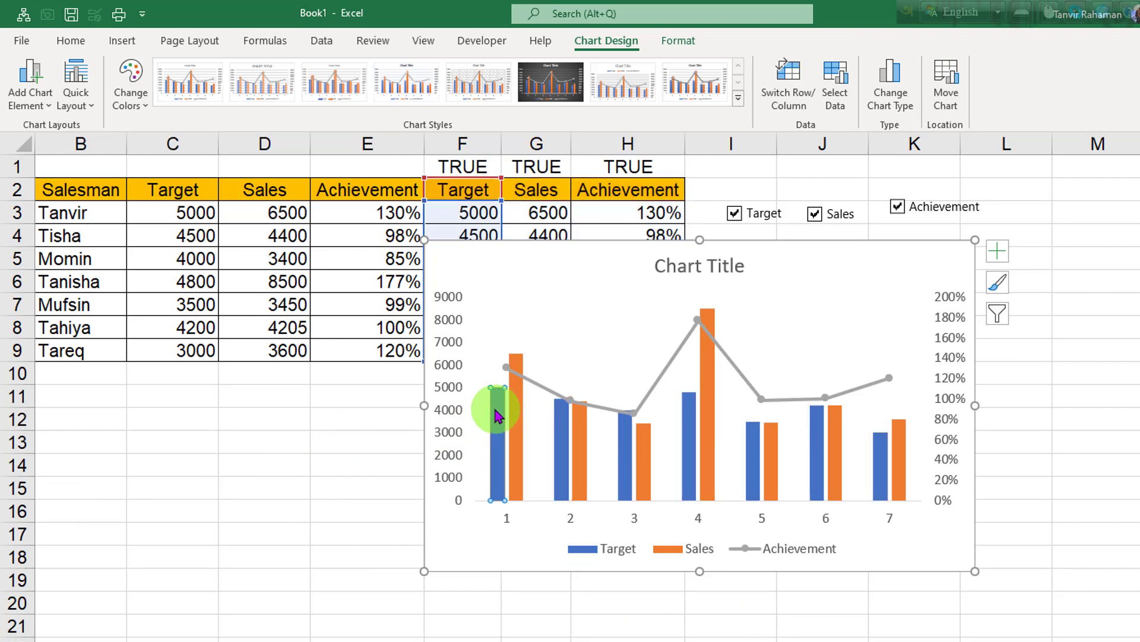
{"action": "right_click", "coordinate": [498, 416]}
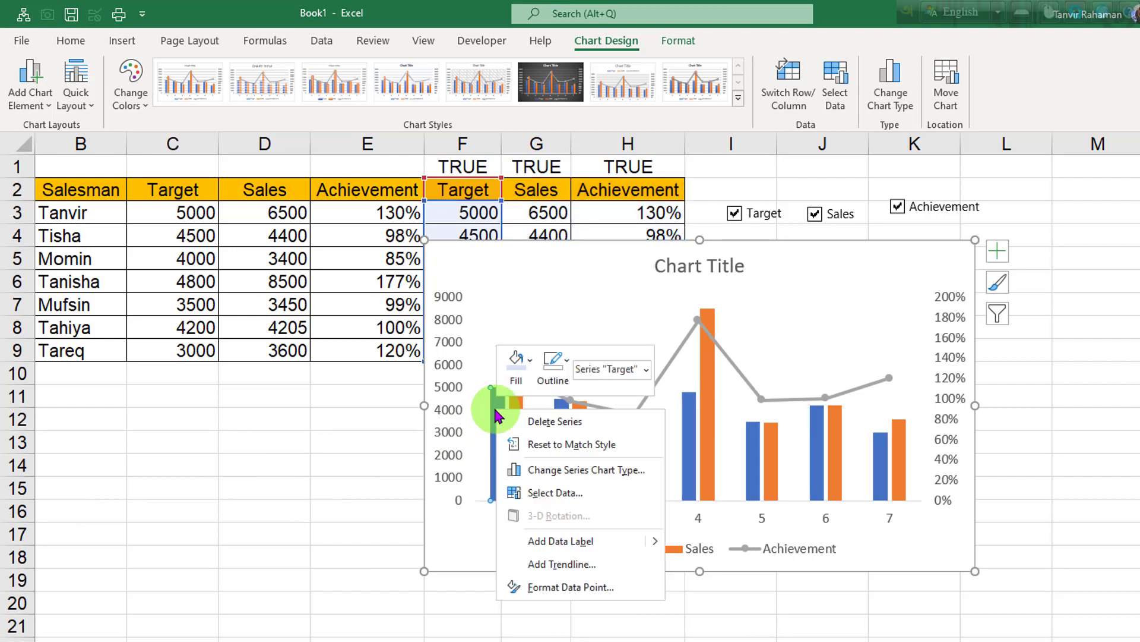
{"action": "left_click", "coordinate": [542, 588]}
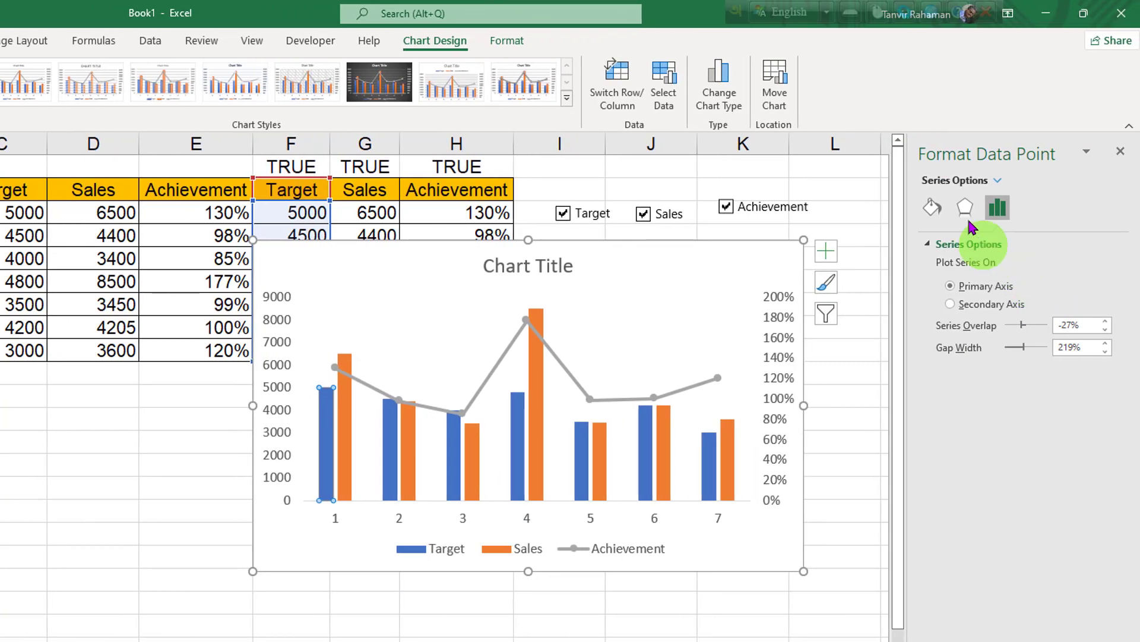
{"action": "left_click", "coordinate": [933, 208]}
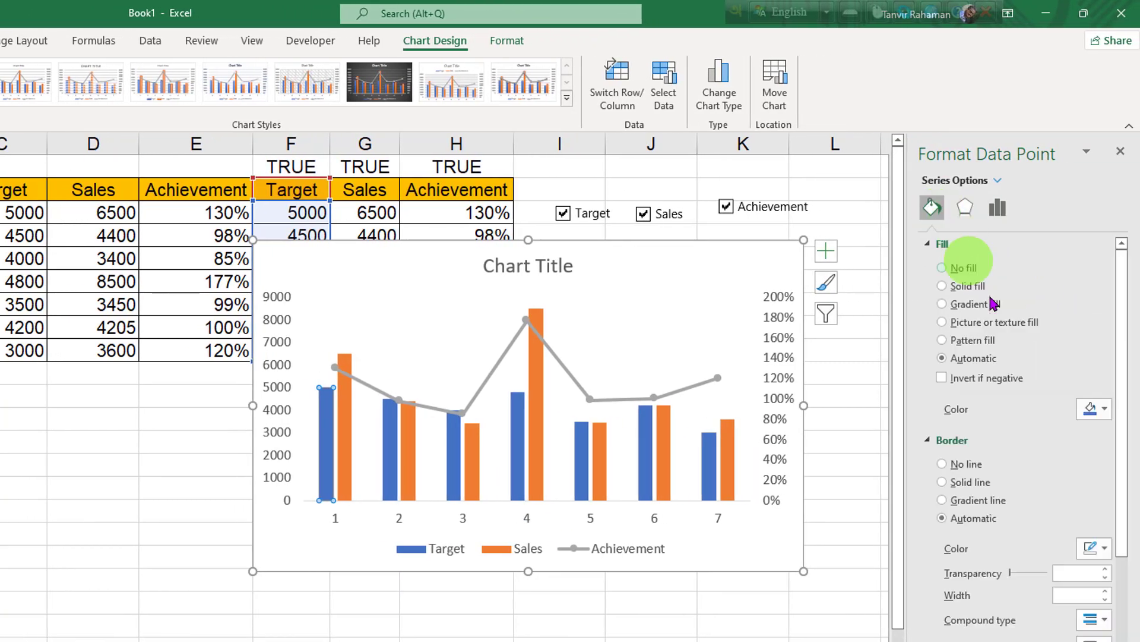
{"action": "left_click", "coordinate": [983, 304]}
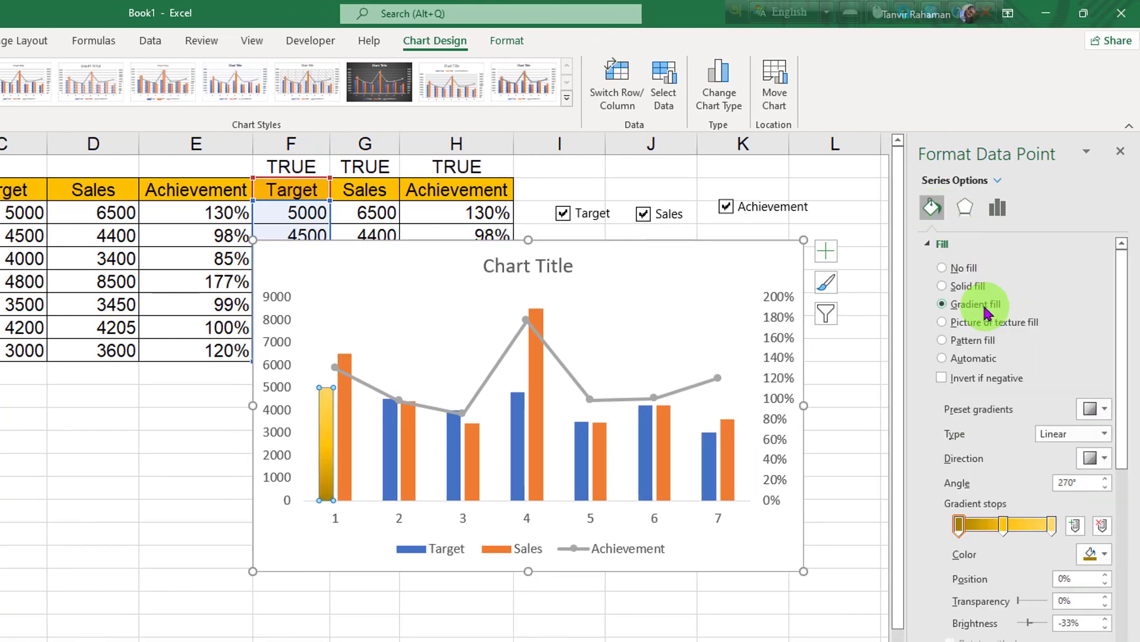
{"action": "left_click", "coordinate": [1096, 409]}
{"action": "left_click", "coordinate": [941, 547]}
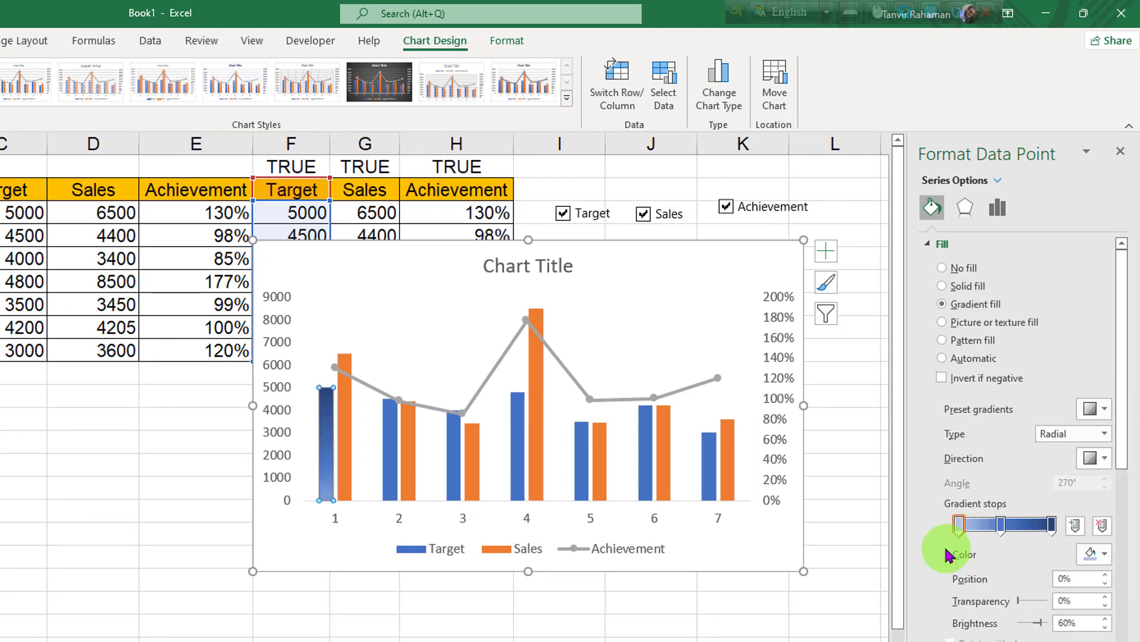
- Fill the whole Sales series with an orange radial preset gradient and close the formatting options
{"action": "left_click", "coordinate": [344, 392]}
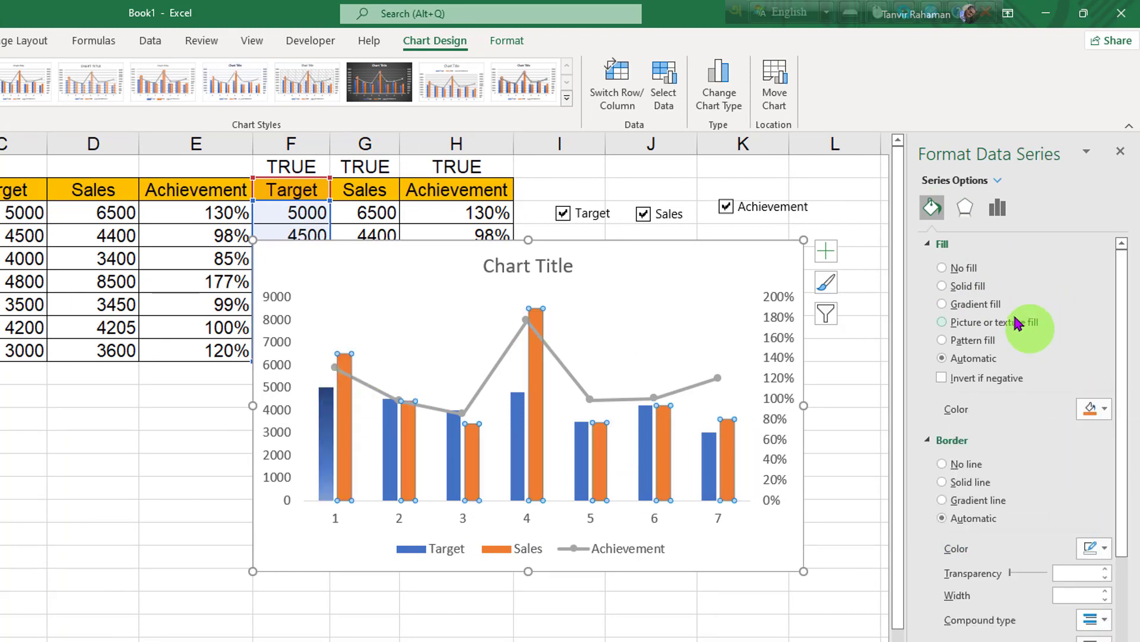
{"action": "left_click", "coordinate": [974, 304]}
{"action": "left_click", "coordinate": [1096, 409]}
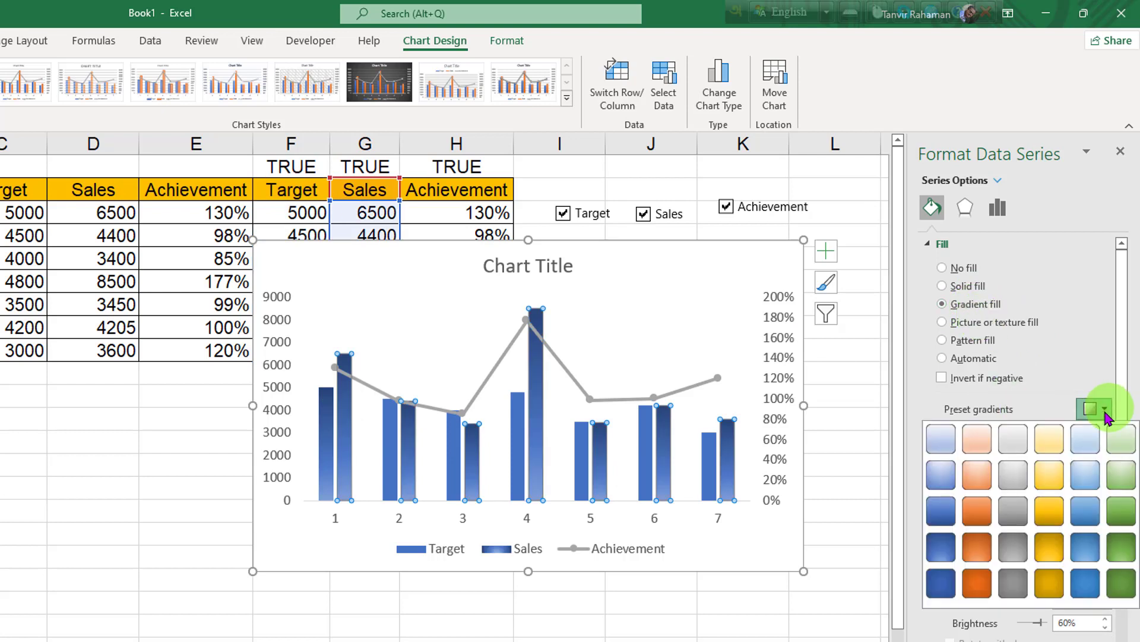
{"action": "left_click", "coordinate": [989, 555]}
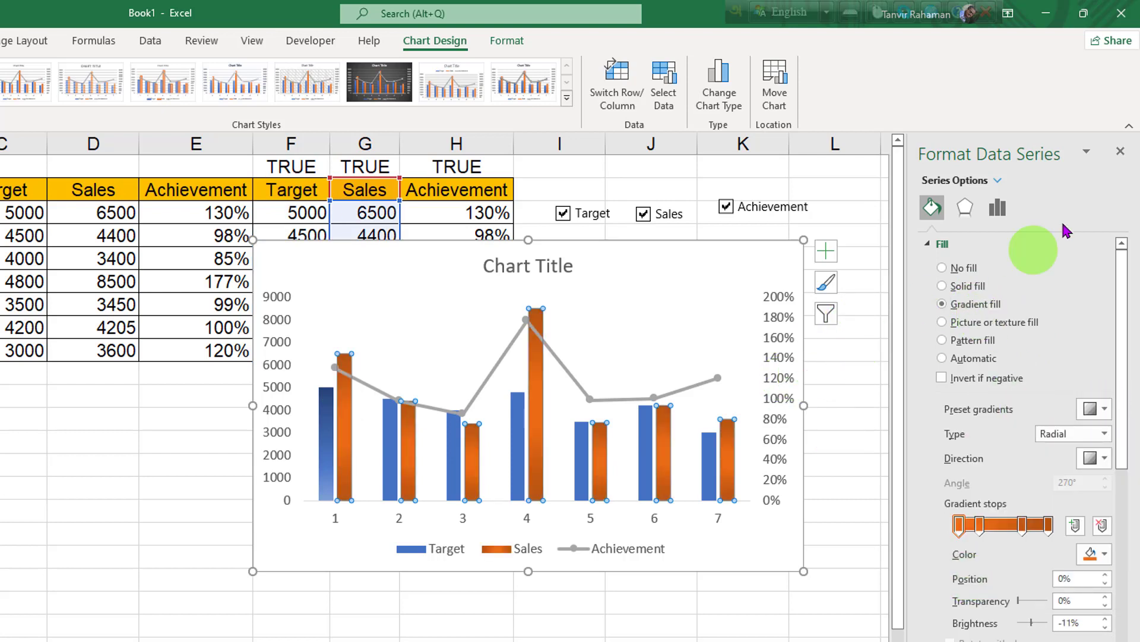
{"action": "left_click", "coordinate": [1120, 152]}
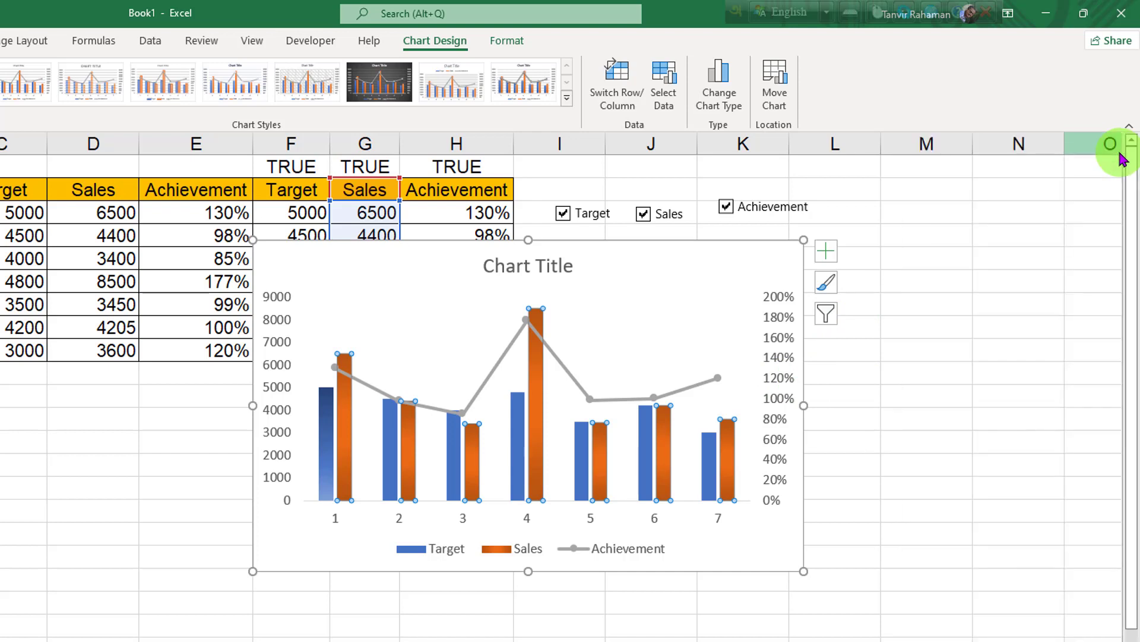
{"action": "left_click", "coordinate": [947, 252]}
- Move the chart title to the chart's upper-left corner and change its text to "May Month Sales Report"
{"action": "left_click", "coordinate": [561, 260]}
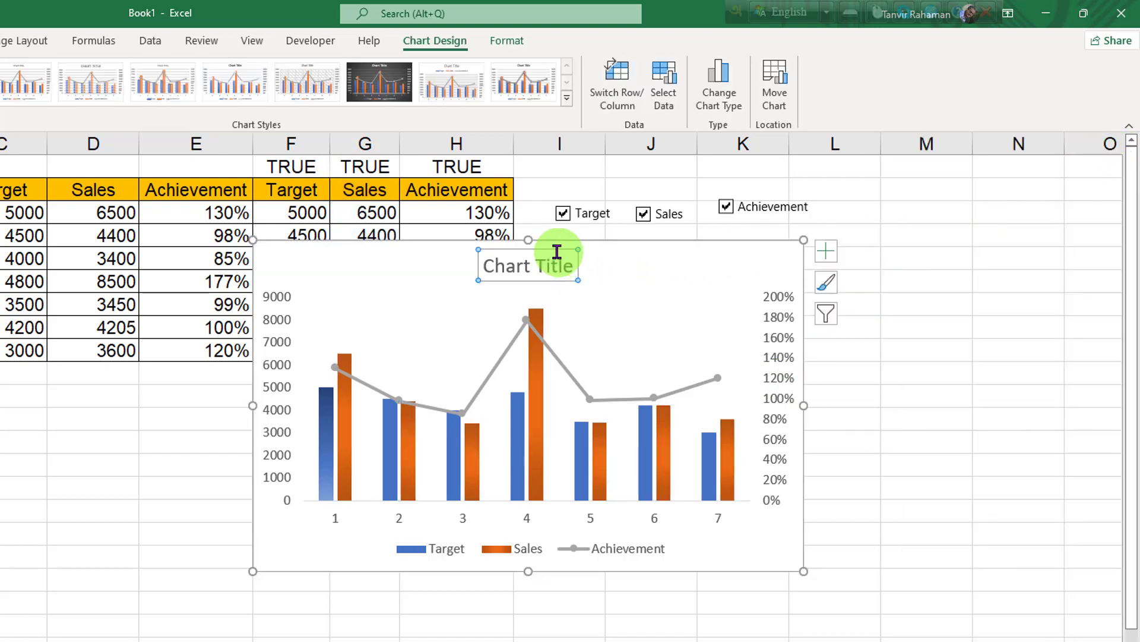
{"action": "left_click_drag", "start_coordinate": [549, 249], "coordinate": [323, 253]}
{"action": "triple_click", "coordinate": [319, 264]}
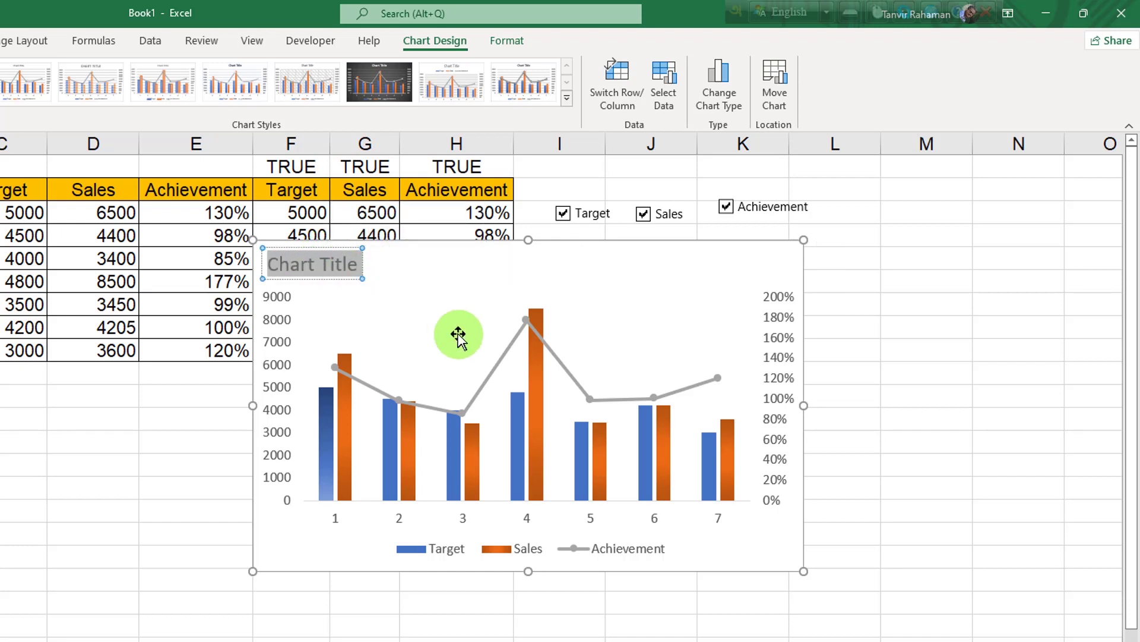
{"action": "type", "text": "May M"}
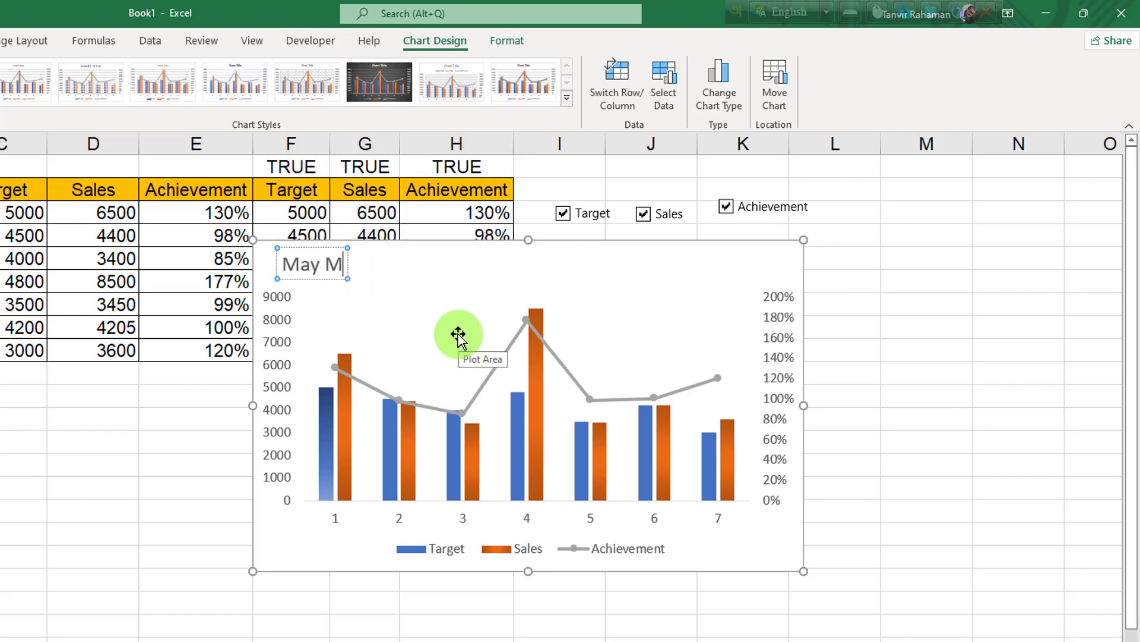
{"action": "type", "text": "onth Sales Report"}
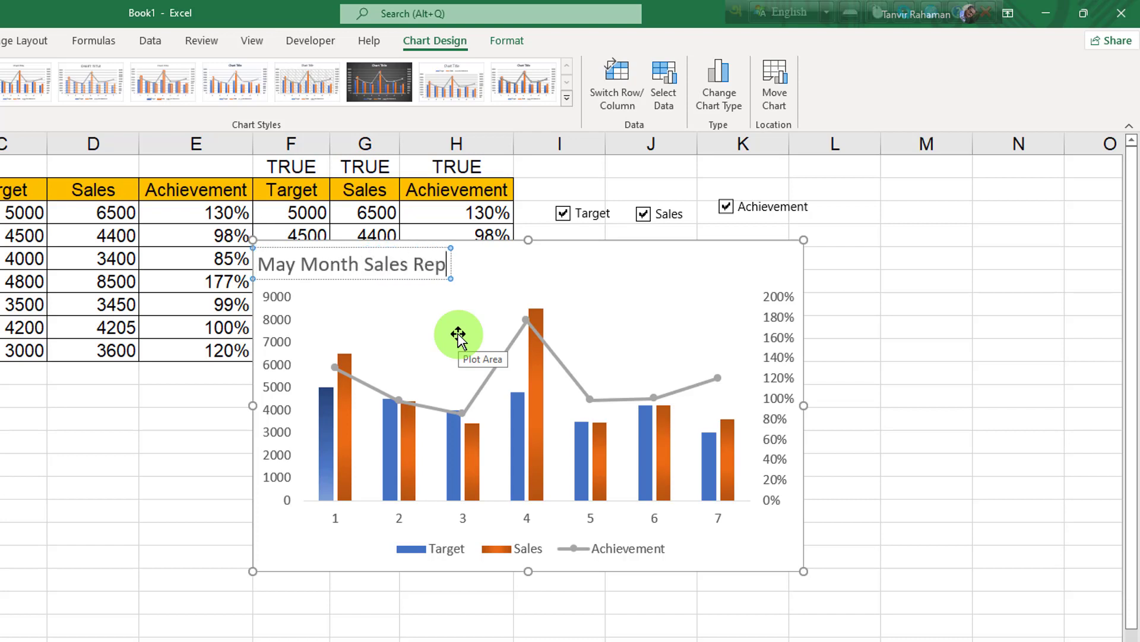
{"action": "left_click", "coordinate": [429, 247]}
{"action": "left_click_drag", "start_coordinate": [426, 247], "coordinate": [423, 247]}
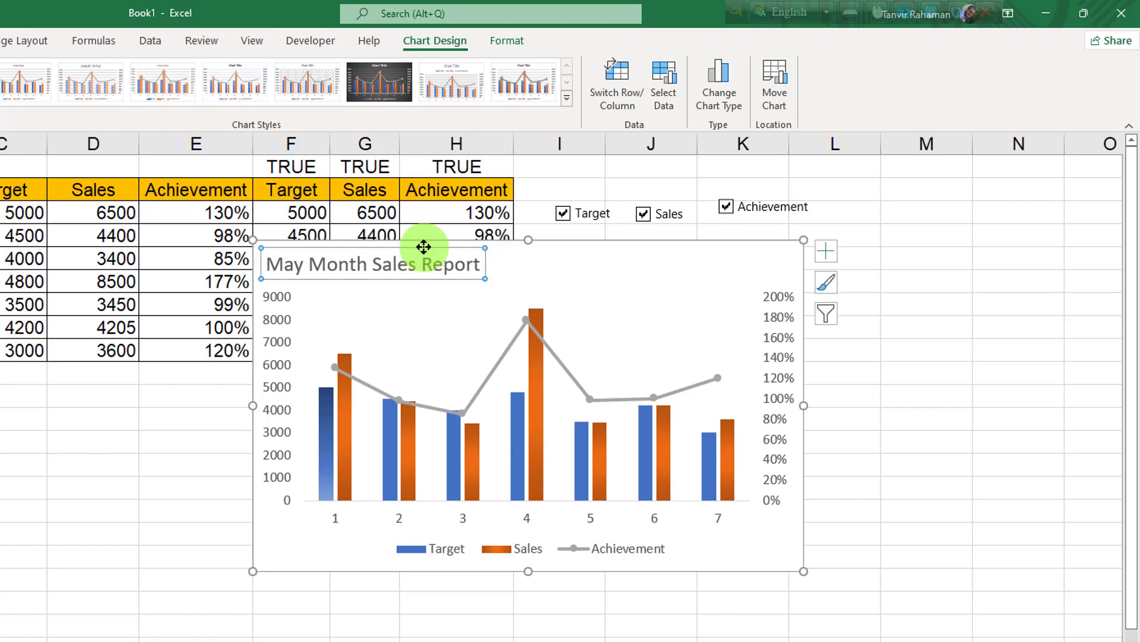
- Give the chart title a light gray shape fill and black text
{"action": "left_click", "coordinate": [512, 40]}
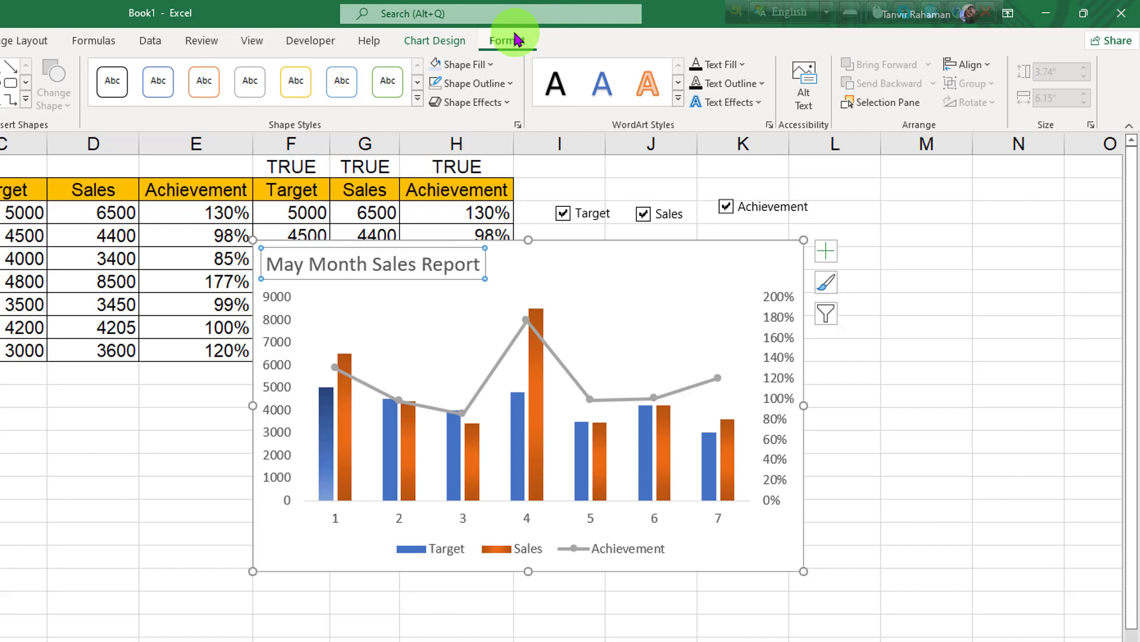
{"action": "left_click", "coordinate": [464, 64]}
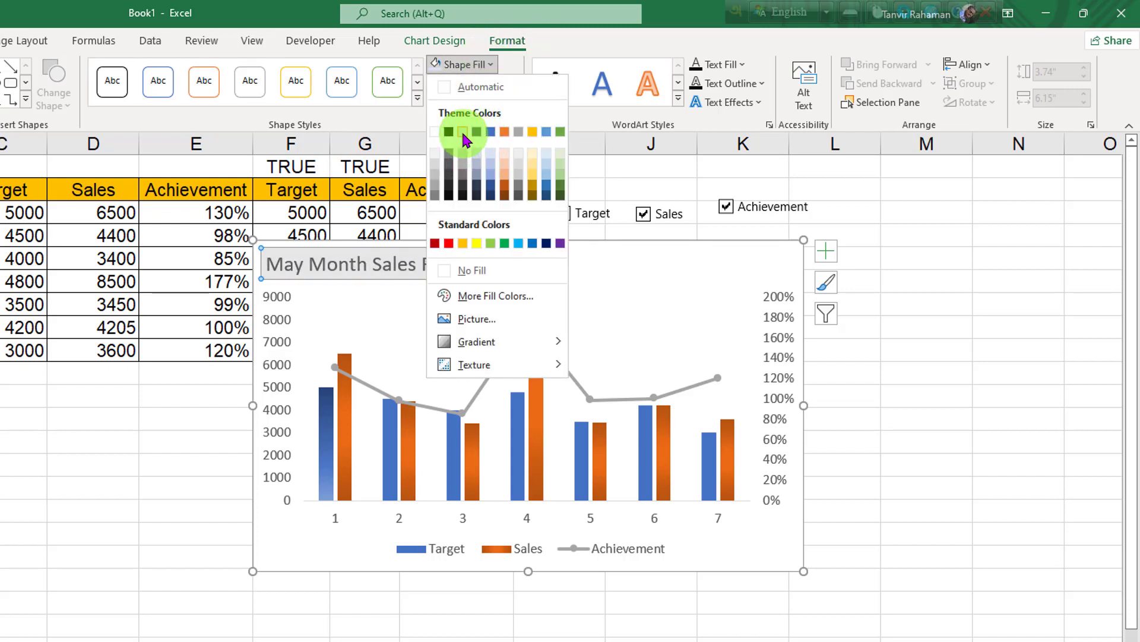
{"action": "left_click", "coordinate": [464, 143]}
{"action": "left_click", "coordinate": [745, 72]}
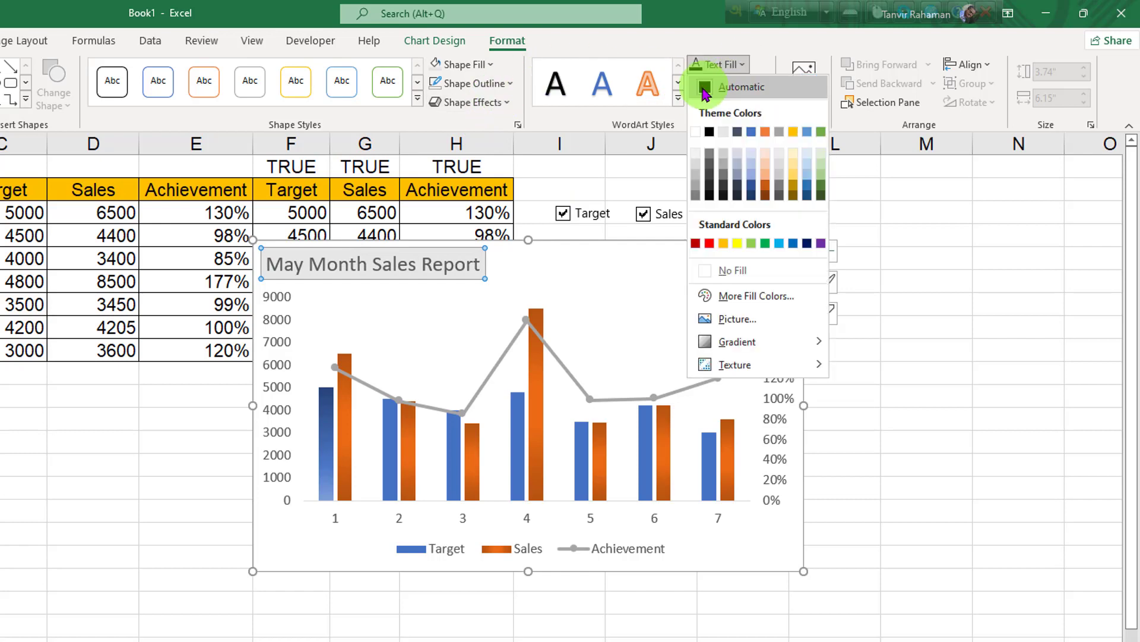
{"action": "left_click", "coordinate": [713, 141]}
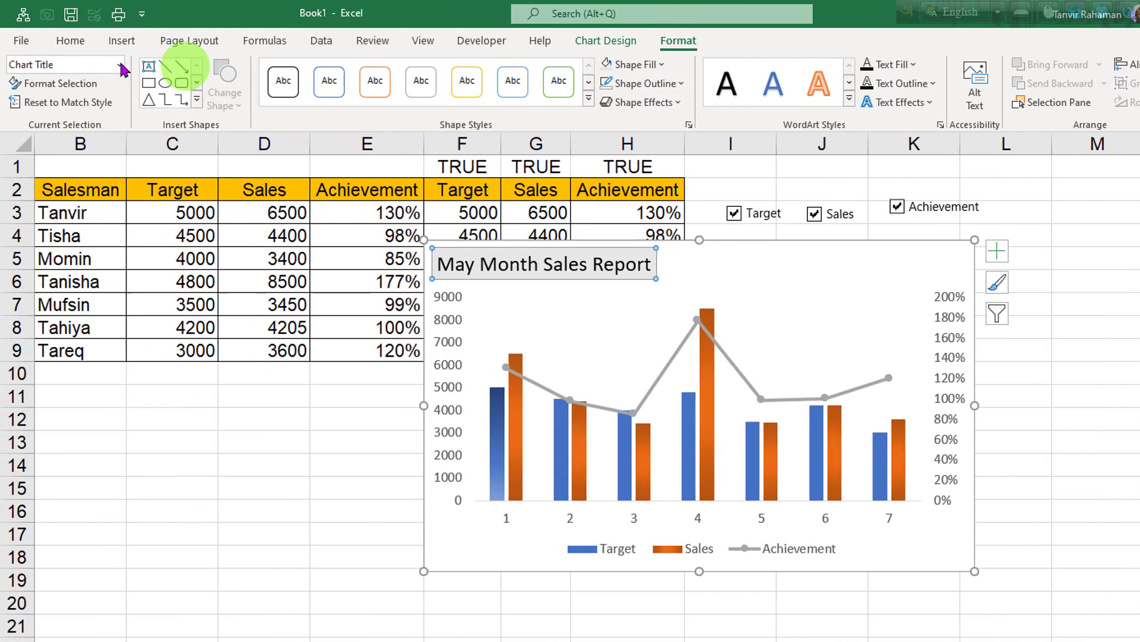
- Make the chart title bold and deselect it
{"action": "left_click", "coordinate": [71, 40]}
{"action": "left_click", "coordinate": [150, 97]}
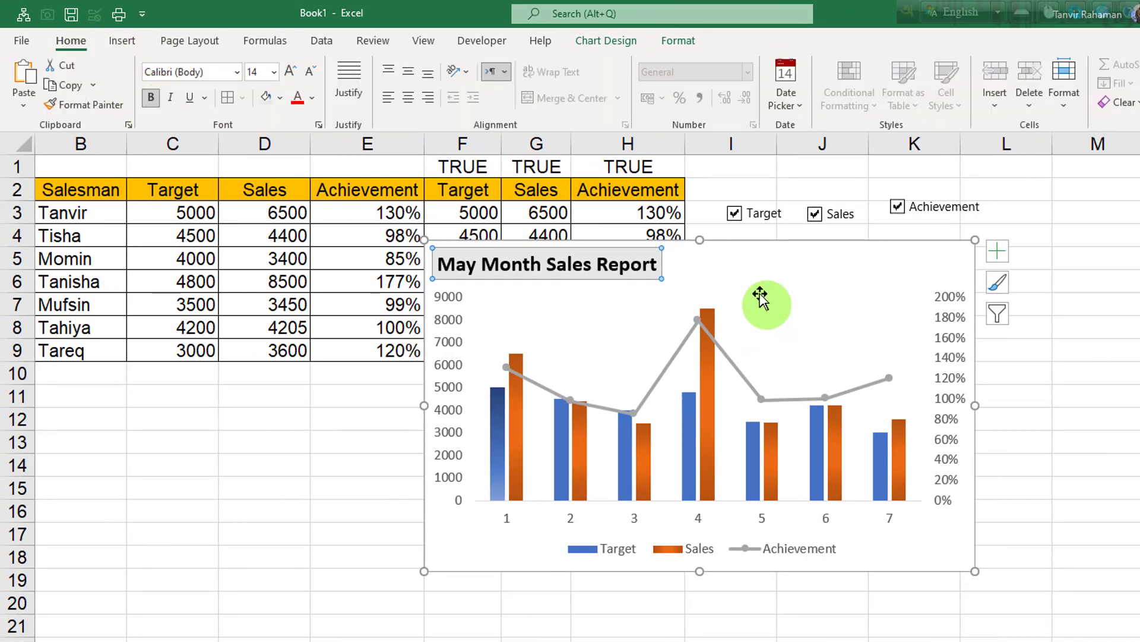
{"action": "left_click", "coordinate": [759, 301]}
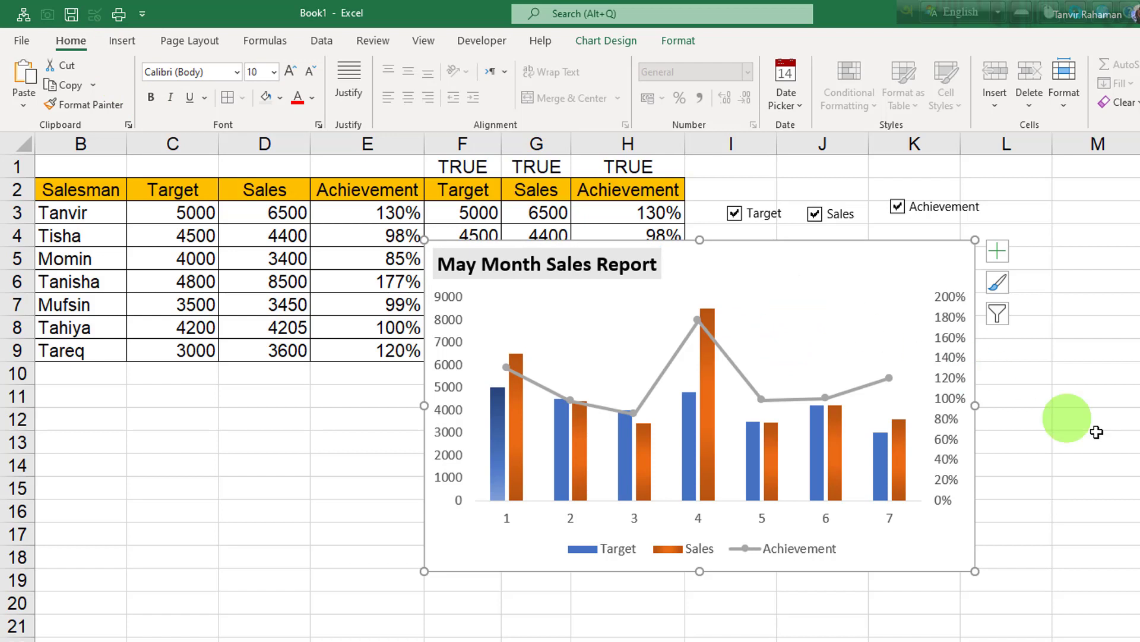
- Delete the chart legend and set the horizontal axis labels to the salesman names in B3:B9 of Sheet2
{"action": "left_click", "coordinate": [642, 548]}
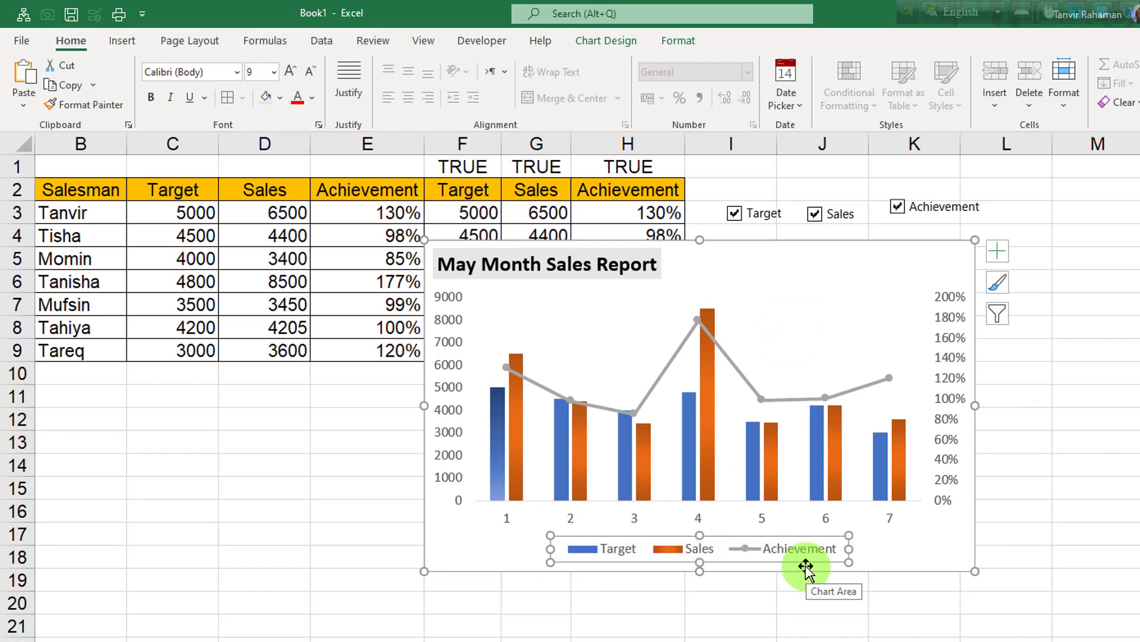
{"action": "key", "text": "Delete"}
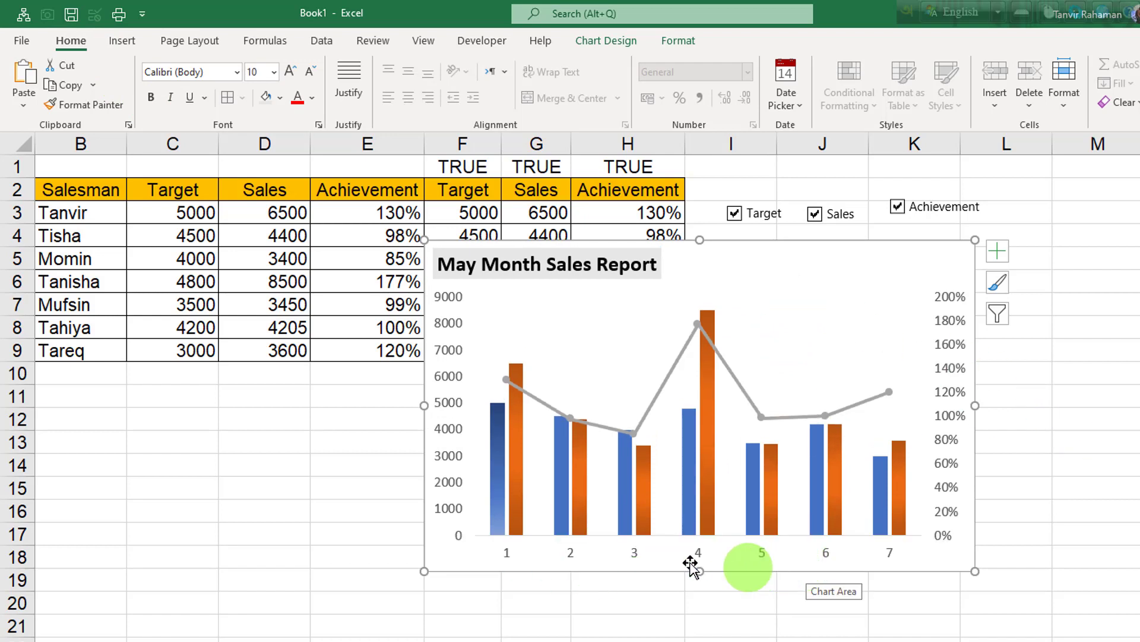
{"action": "left_click", "coordinate": [567, 556]}
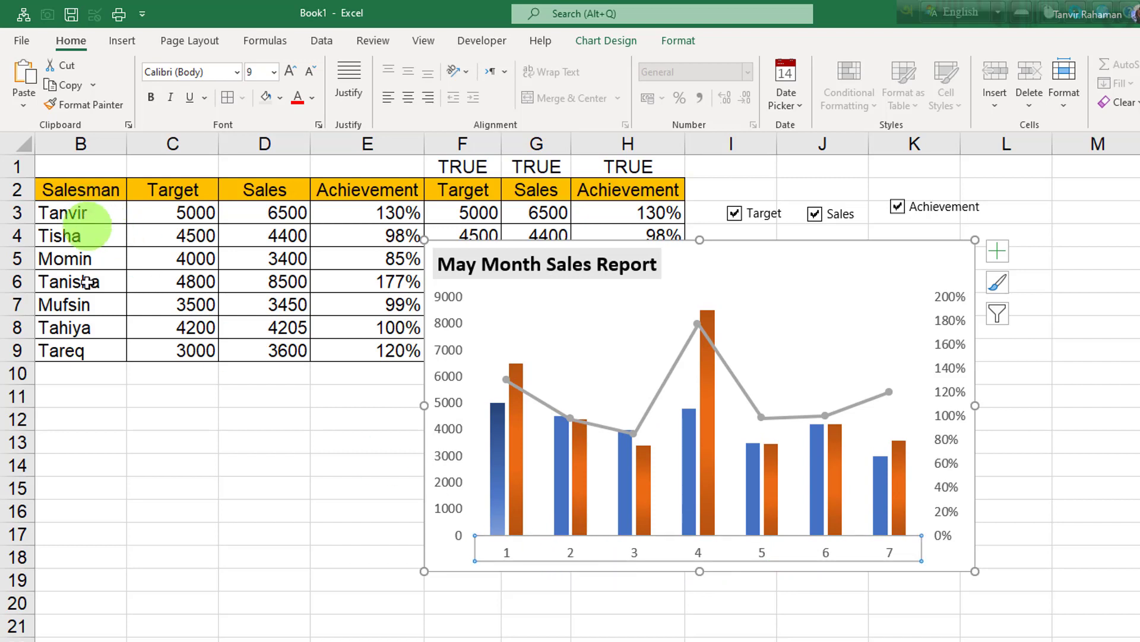
{"action": "right_click", "coordinate": [568, 556]}
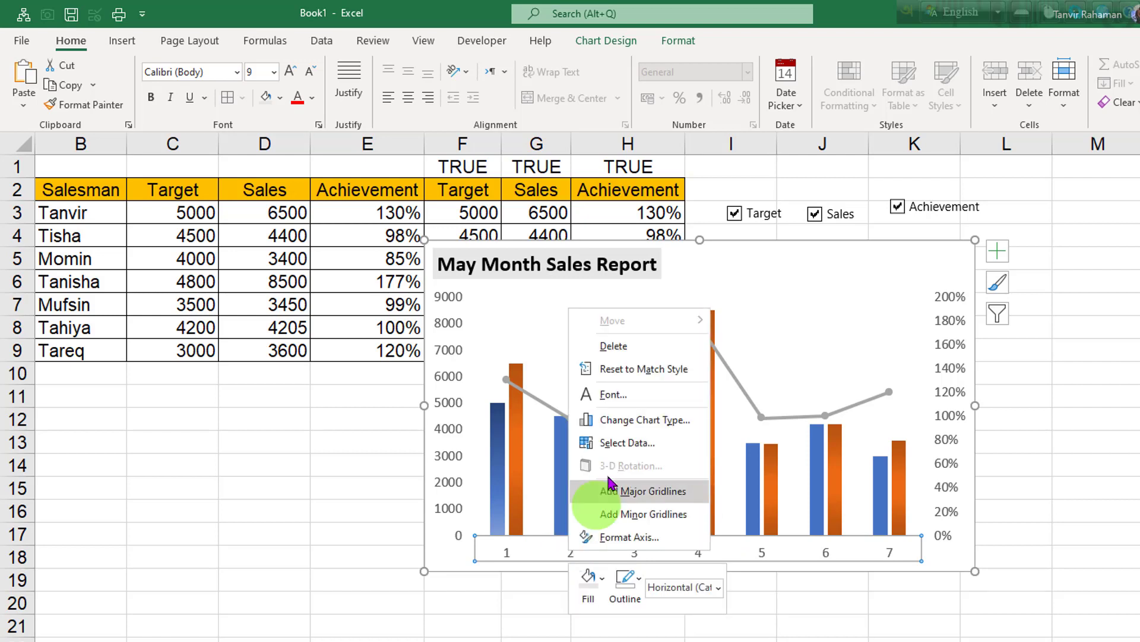
{"action": "left_click", "coordinate": [629, 444]}
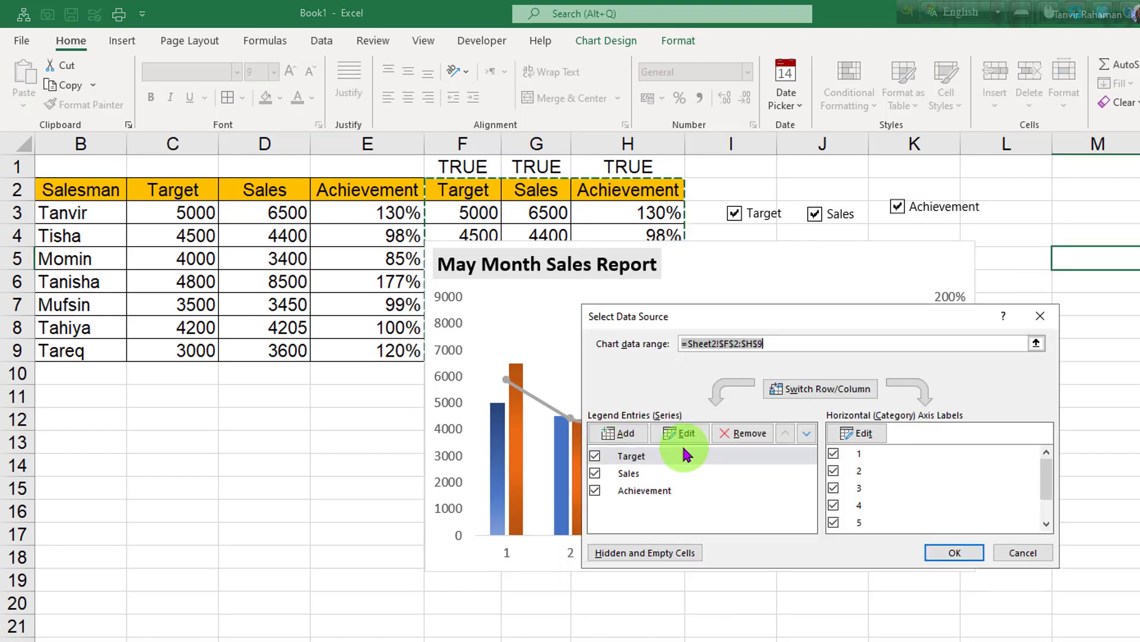
{"action": "left_click", "coordinate": [874, 442]}
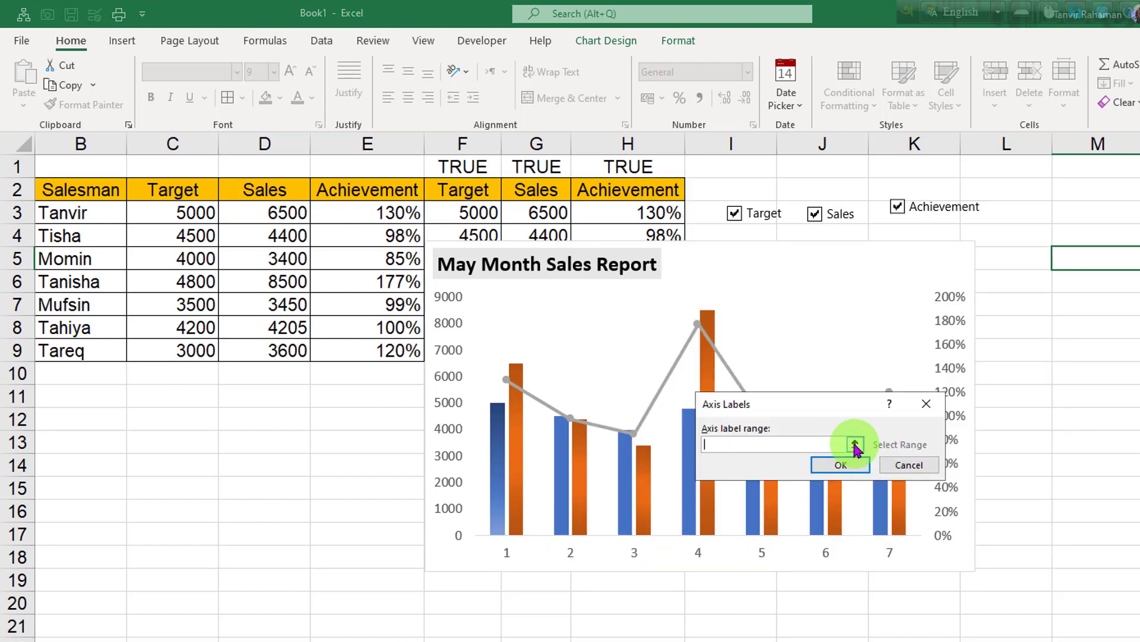
{"action": "left_click", "coordinate": [855, 444]}
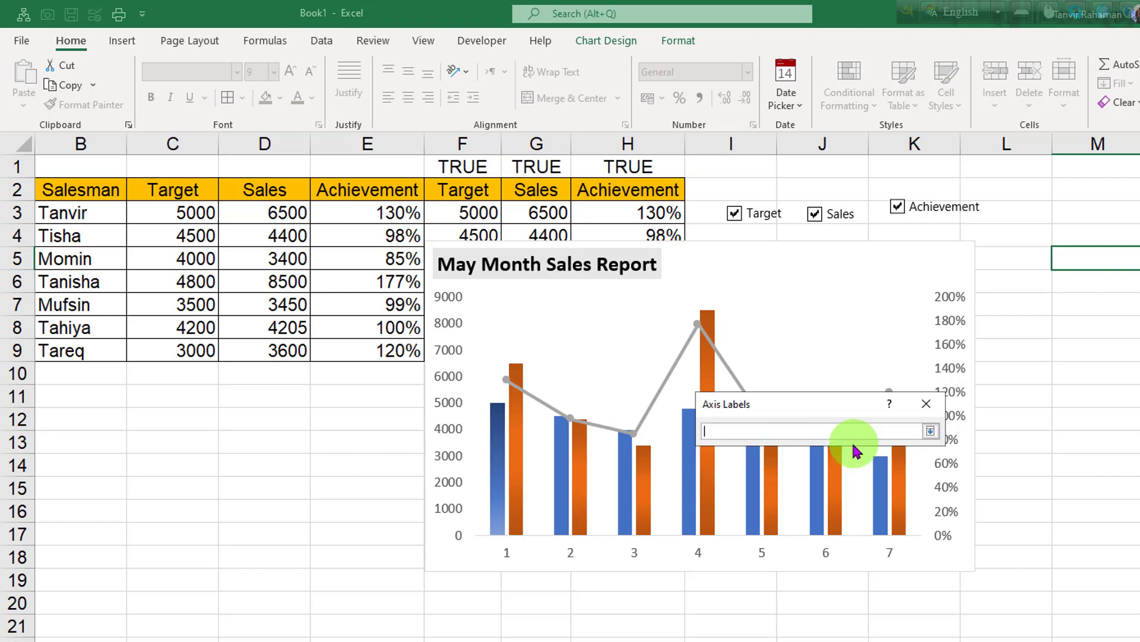
{"action": "left_click_drag", "start_coordinate": [100, 209], "coordinate": [106, 351]}
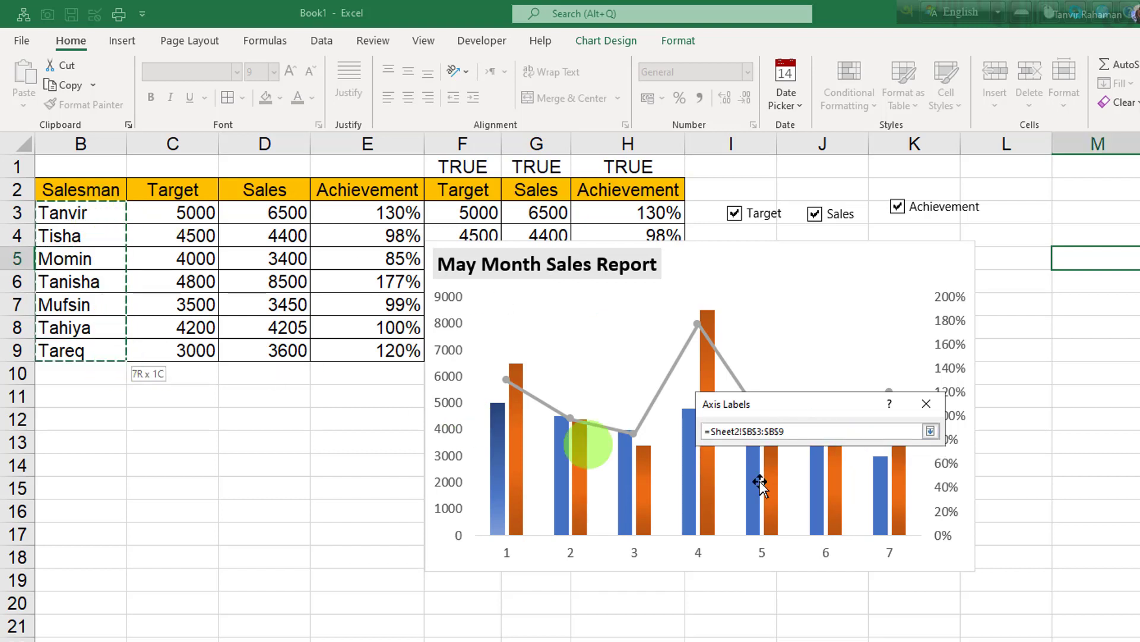
{"action": "left_click", "coordinate": [930, 432]}
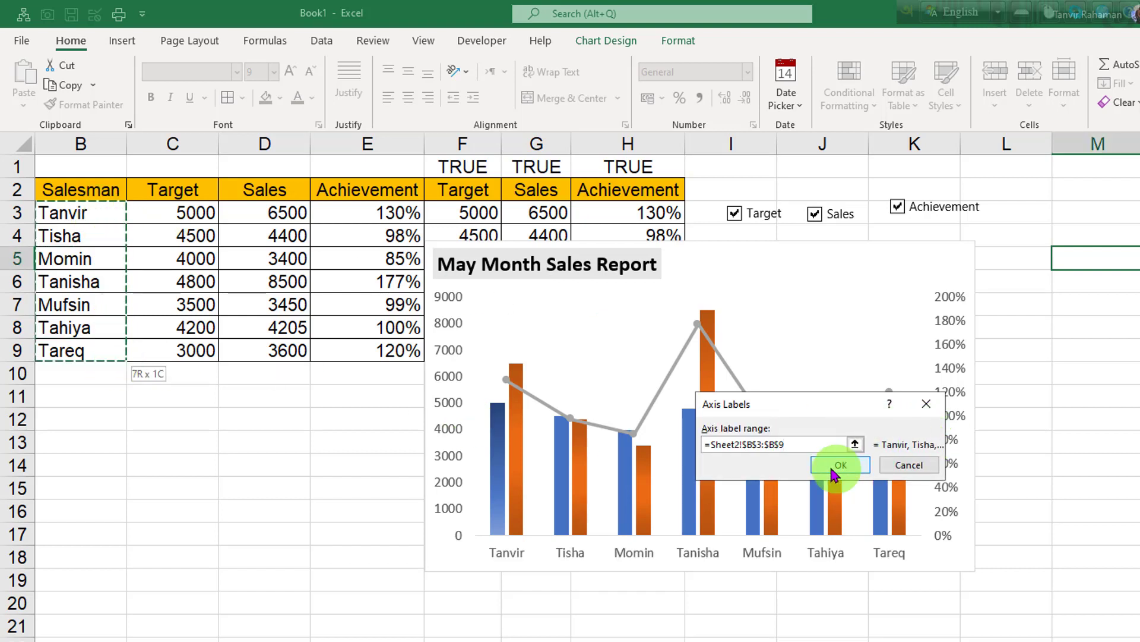
{"action": "left_click", "coordinate": [832, 394]}
{"action": "left_click", "coordinate": [957, 552]}
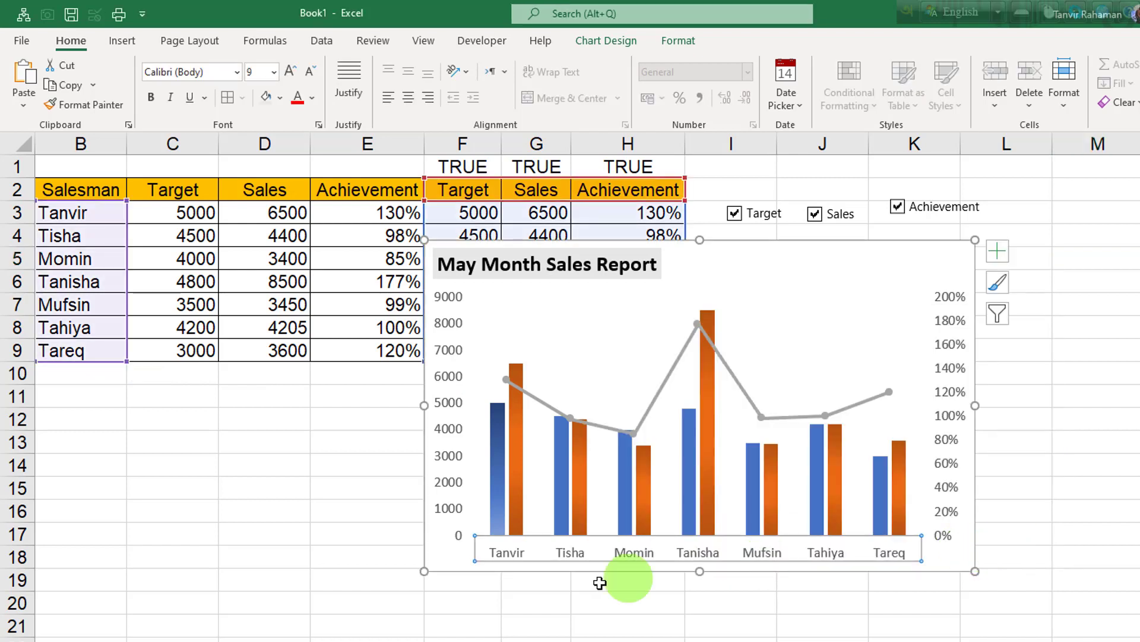
- Make the salesman labels on the horizontal axis black and bold, then deselect the chart
{"action": "left_click", "coordinate": [654, 553]}
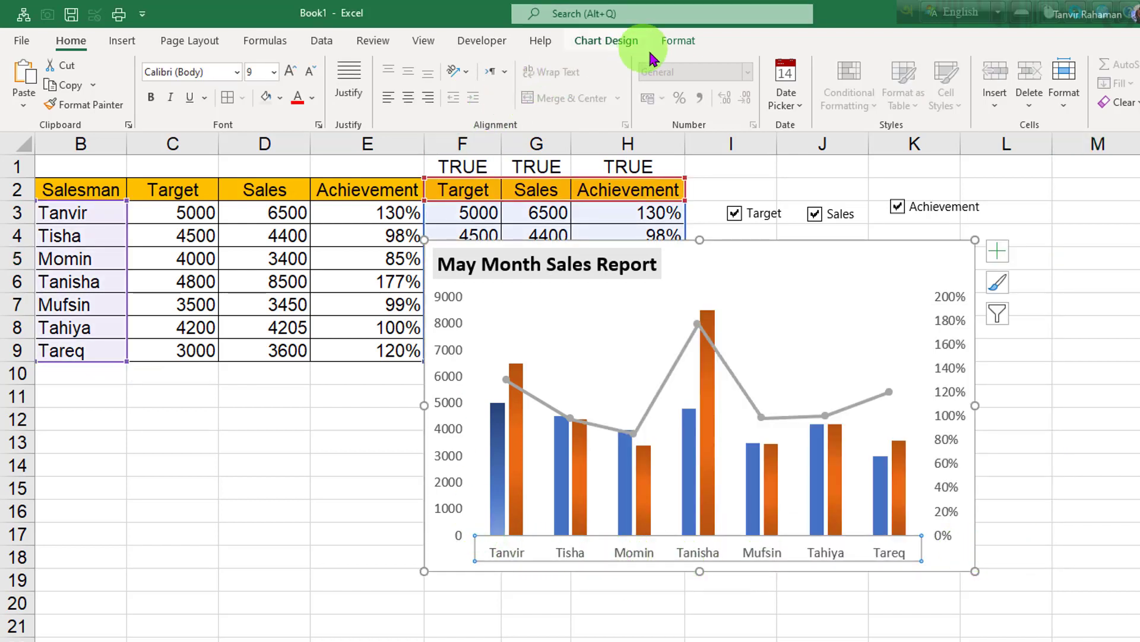
{"action": "left_click", "coordinate": [677, 41]}
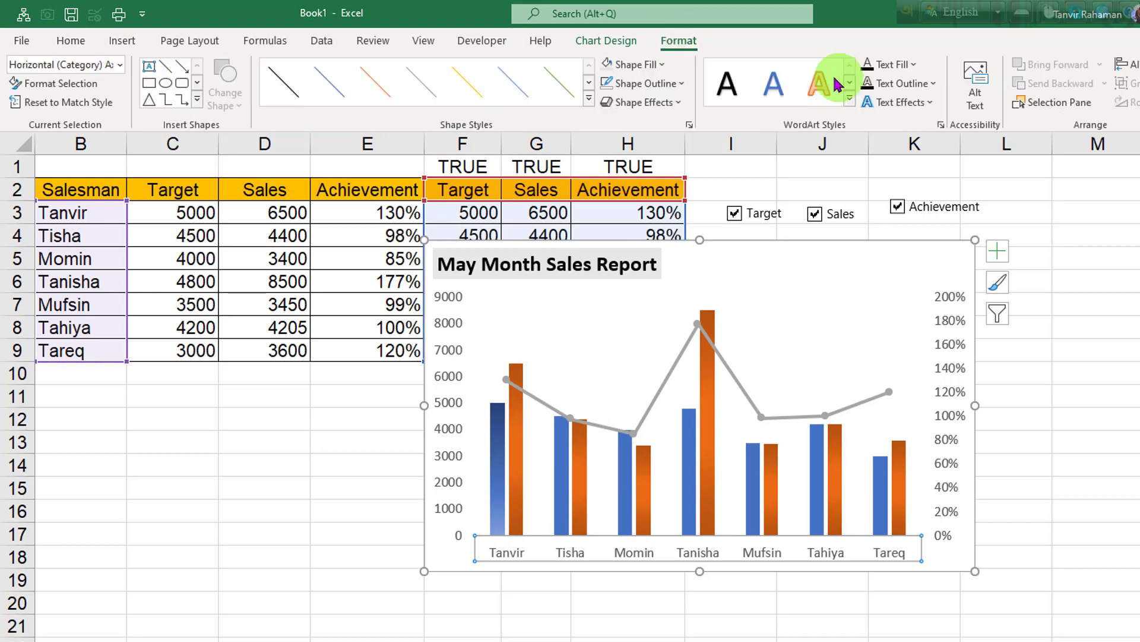
{"action": "left_click", "coordinate": [889, 64]}
{"action": "left_click", "coordinate": [873, 93]}
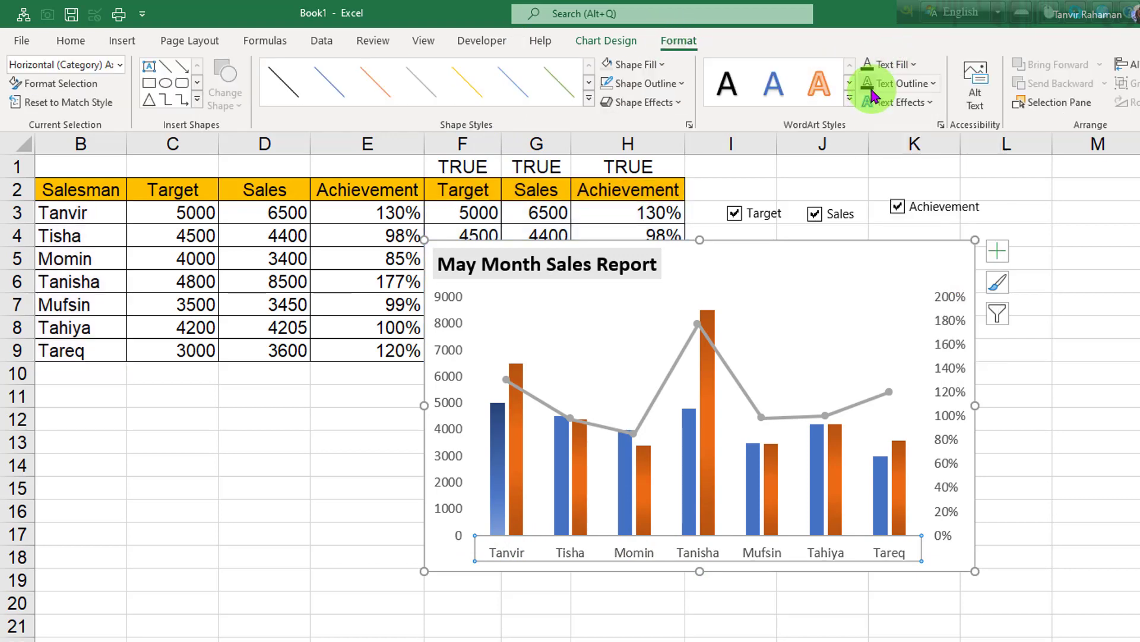
{"action": "left_click", "coordinate": [66, 42]}
{"action": "left_click", "coordinate": [152, 102]}
{"action": "left_click", "coordinate": [1106, 446]}
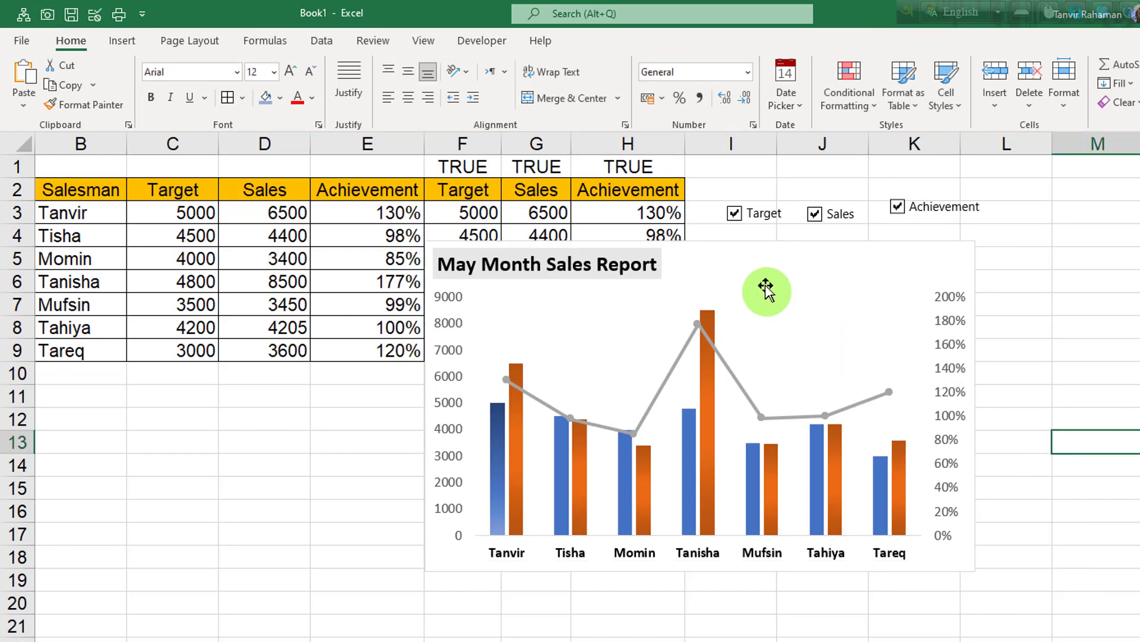
- Move the chart over the data table starting at B1 and enlarge it to cover columns B to H down to row 15
{"action": "left_click", "coordinate": [771, 256]}
{"action": "left_click_drag", "start_coordinate": [773, 256], "coordinate": [379, 155]}
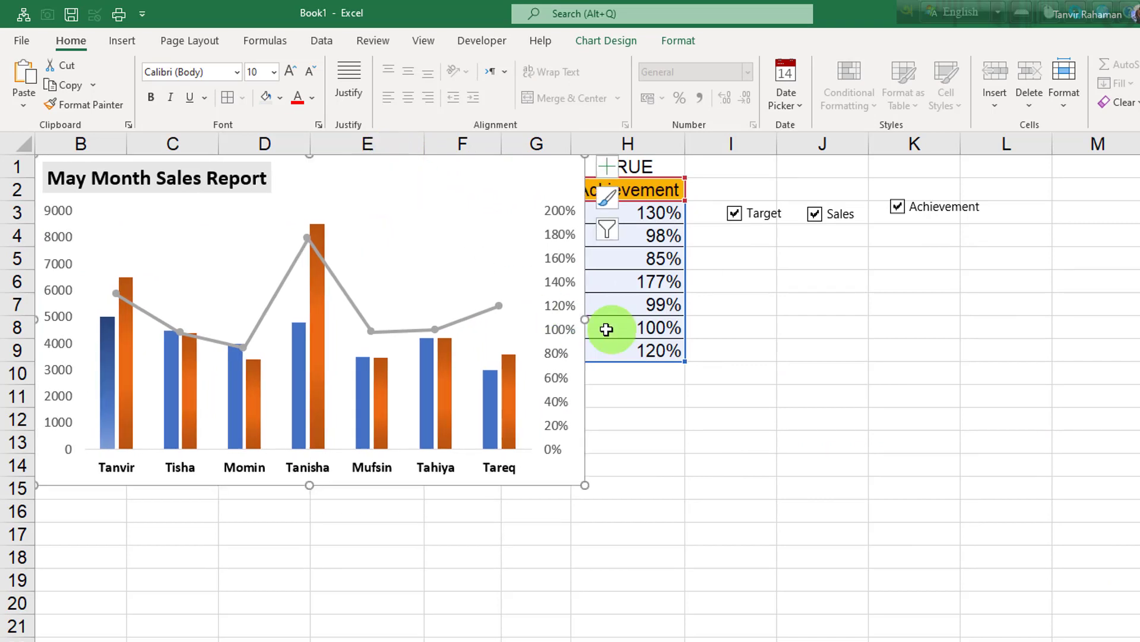
{"action": "left_click_drag", "start_coordinate": [585, 320], "coordinate": [702, 321]}
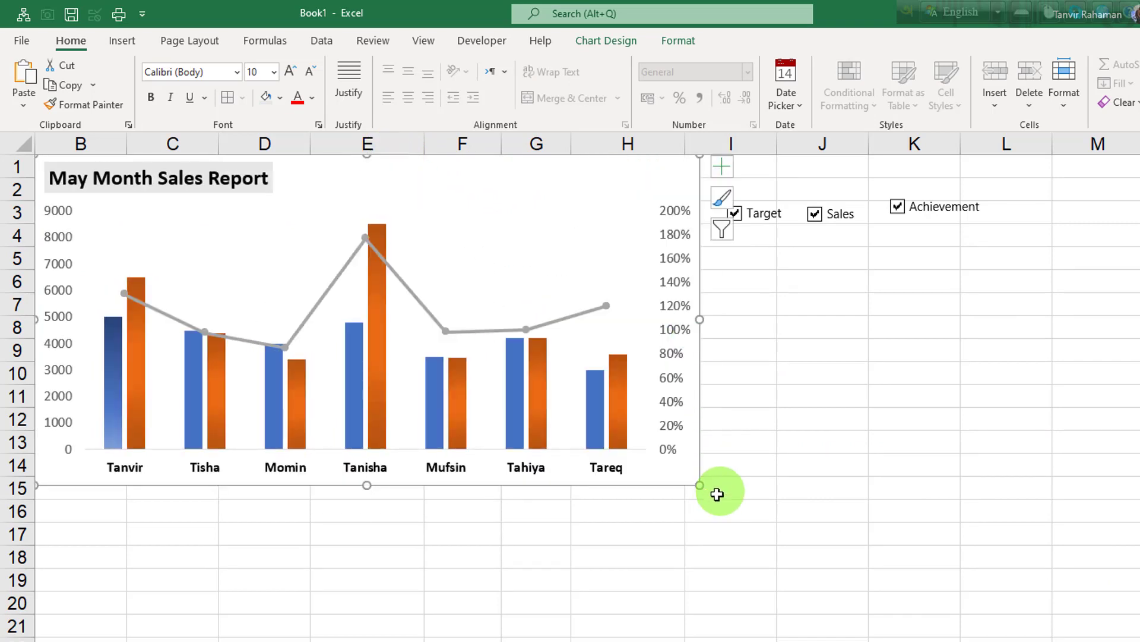
{"action": "left_click_drag", "start_coordinate": [700, 486], "coordinate": [702, 498]}
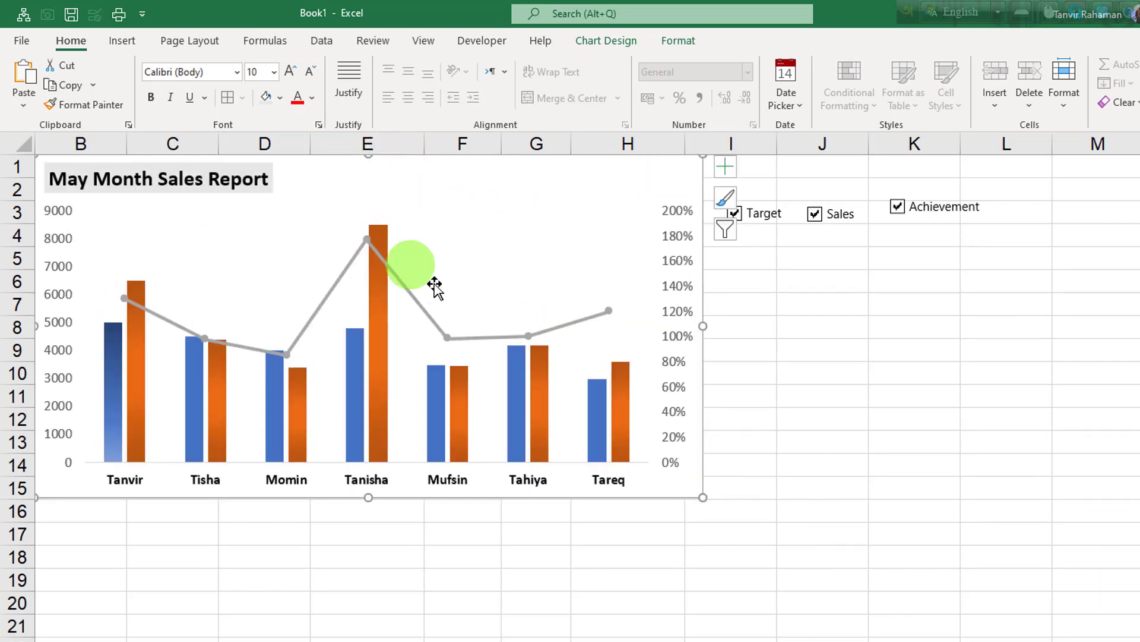
{"action": "left_click", "coordinate": [772, 249]}
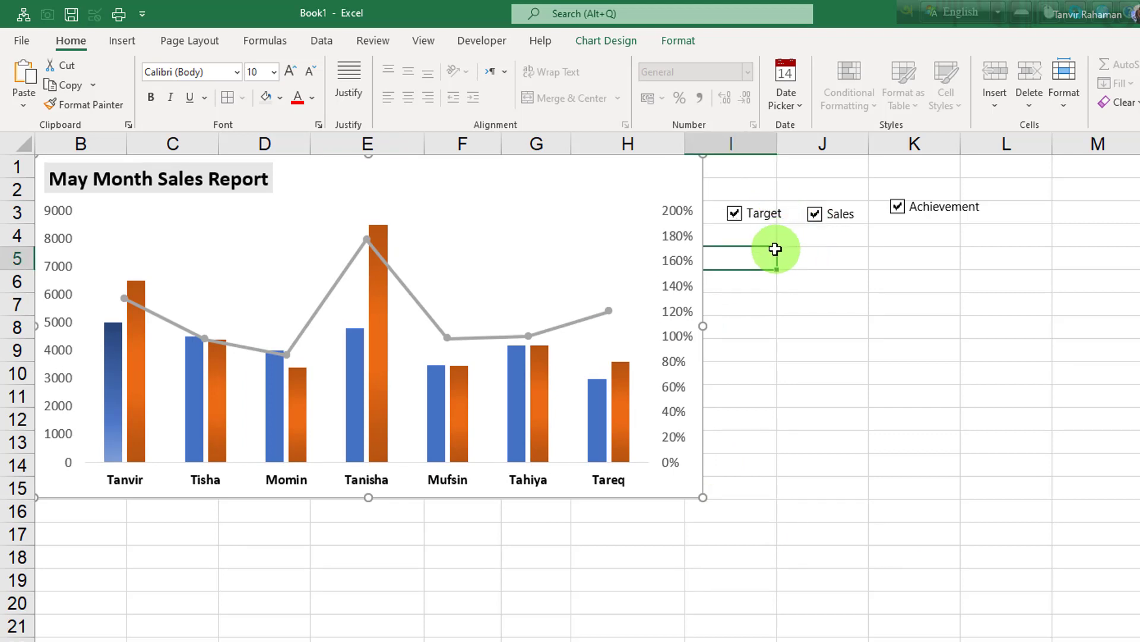
- Select the Target, Sales and Achievement check boxes together and move them onto the chart's upper area beside the title
{"action": "left_click", "coordinate": [761, 219], "text": "ctrl"}
{"action": "left_click", "coordinate": [832, 215], "text": "ctrl"}
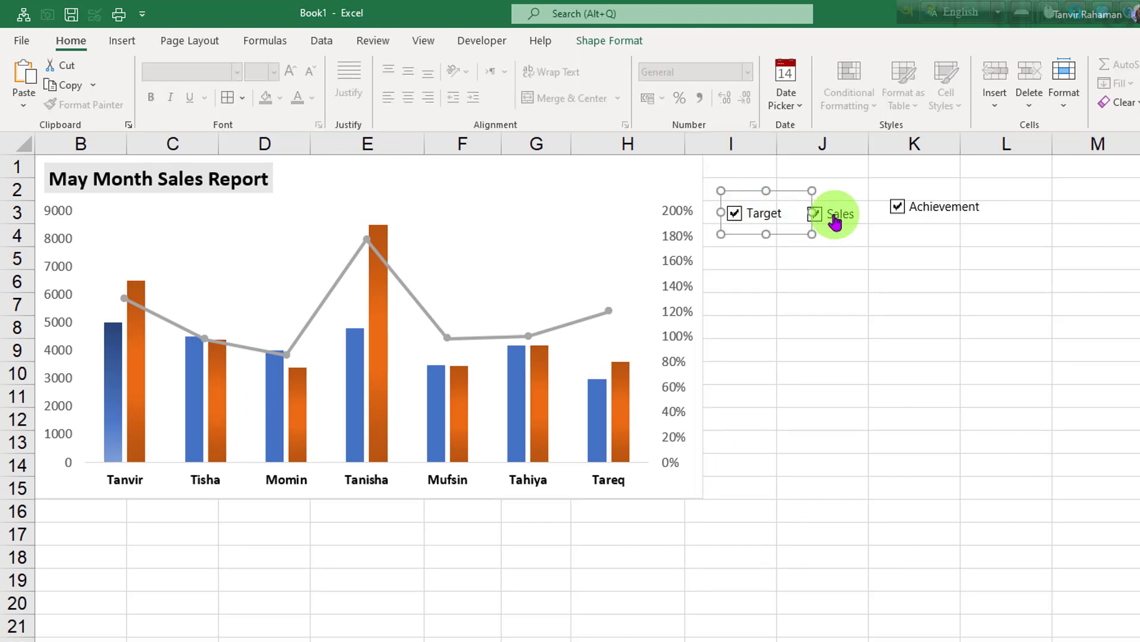
{"action": "left_click", "coordinate": [930, 203], "text": "ctrl"}
{"action": "left_click_drag", "start_coordinate": [930, 203], "coordinate": [535, 183]}
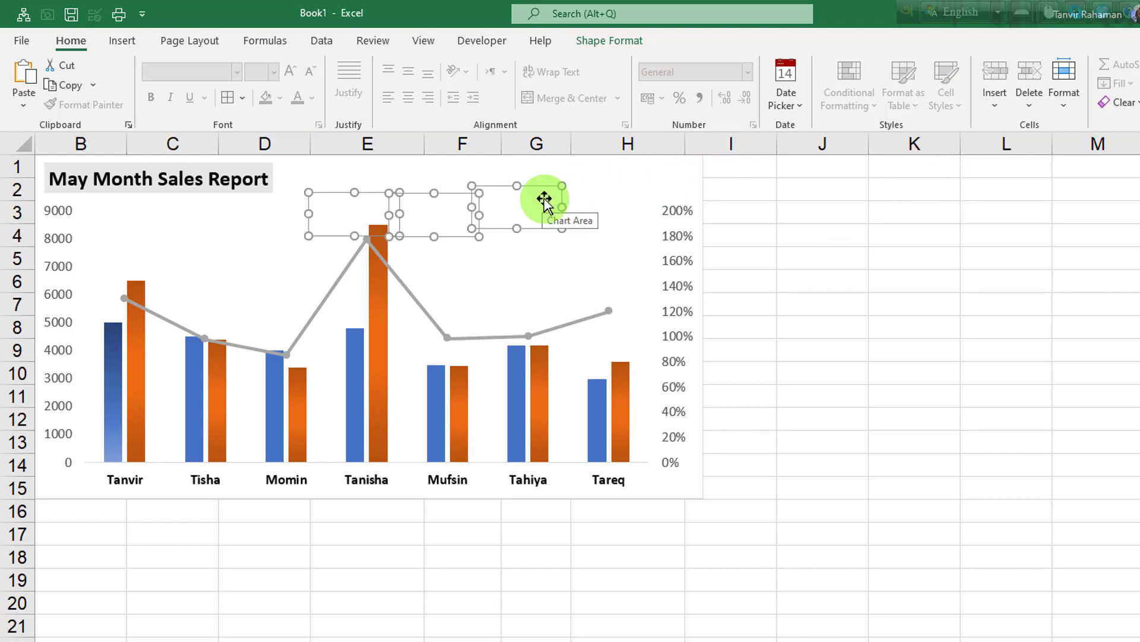
- Send the chart to the back so that it lies behind the three check boxes
{"action": "left_click", "coordinate": [635, 178]}
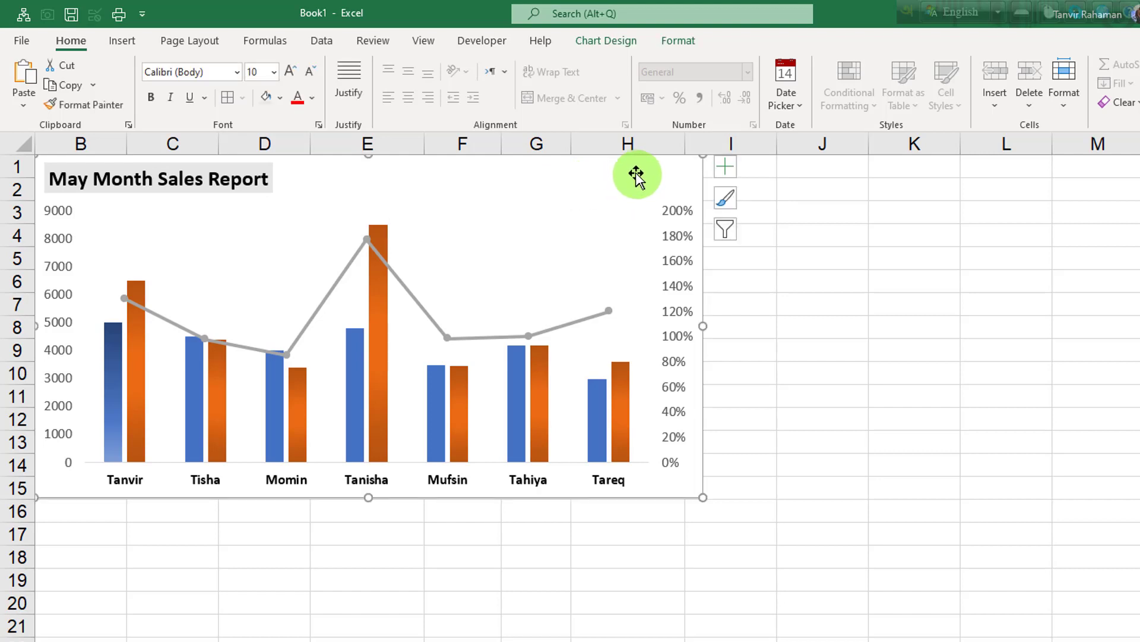
{"action": "right_click", "coordinate": [624, 170]}
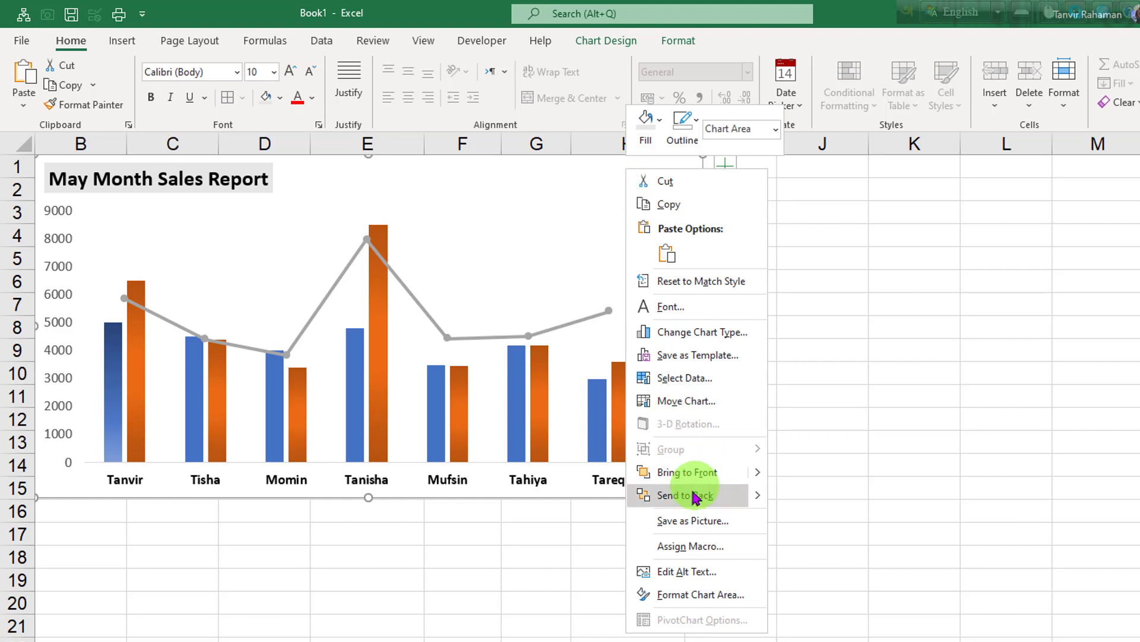
{"action": "left_click", "coordinate": [713, 497]}
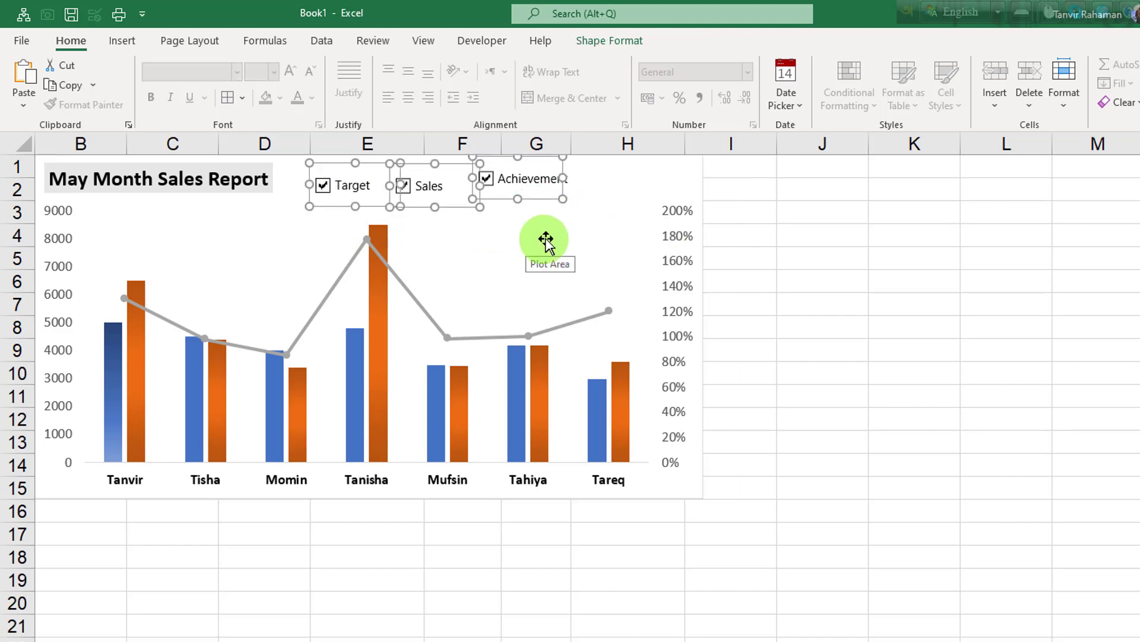
- Nudge the three selected check boxes rightward along the chart's top edge, away from the title, to span columns E to H
{"action": "key", "text": "Right"}
{"action": "key", "text": "Right"}
{"action": "key", "text": "Right"}
{"action": "key", "text": "Right"}
{"action": "key", "text": "Right"}
{"action": "key", "text": "Right"}
{"action": "key", "text": "Right"}
{"action": "key", "text": "Right"}
{"action": "key", "text": "Right"}
{"action": "key", "text": "Right"}
{"action": "key", "text": "Right"}
{"action": "key", "text": "Right"}
{"action": "key", "text": "Right"}
{"action": "key", "text": "Right"}
{"action": "key", "text": "Right"}
{"action": "key", "text": "Right"}
{"action": "key", "text": "Right"}
{"action": "key", "text": "Right"}
{"action": "key", "text": "Right"}
{"action": "key", "text": "Right"}
{"action": "key", "text": "Right"}
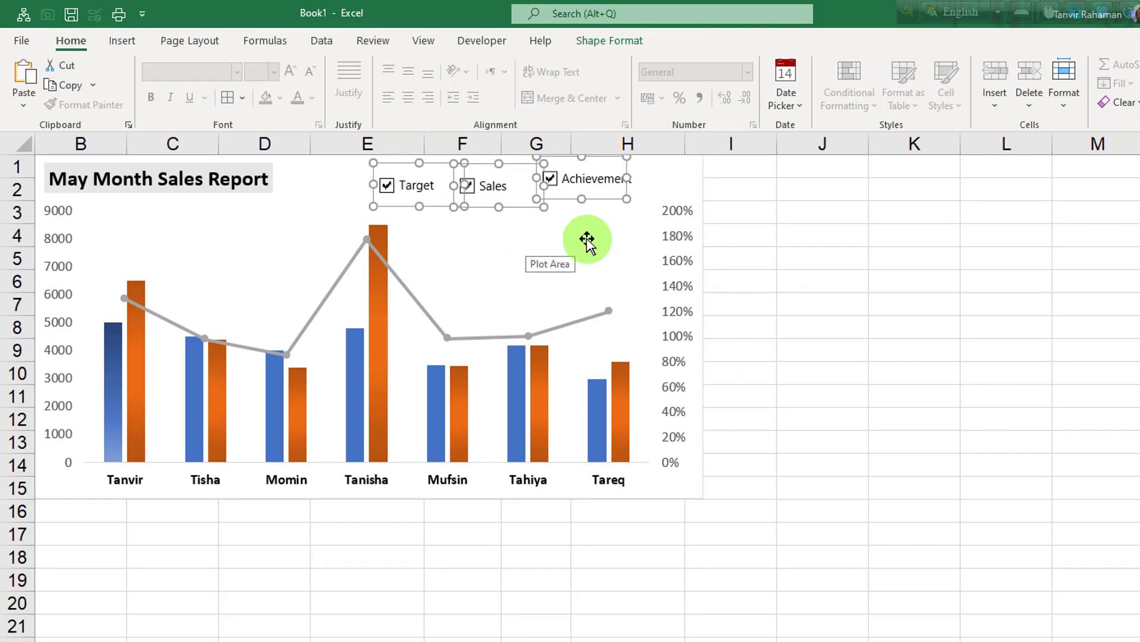
{"action": "key", "text": "Right"}
{"action": "key", "text": "Right"}
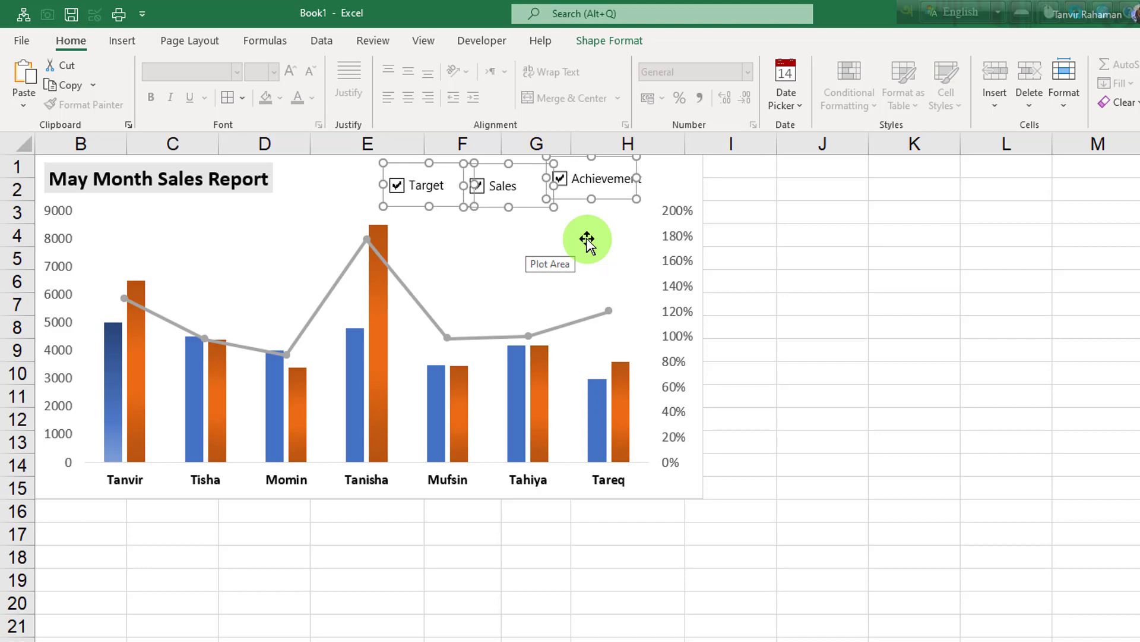
{"action": "key", "text": "Right"}
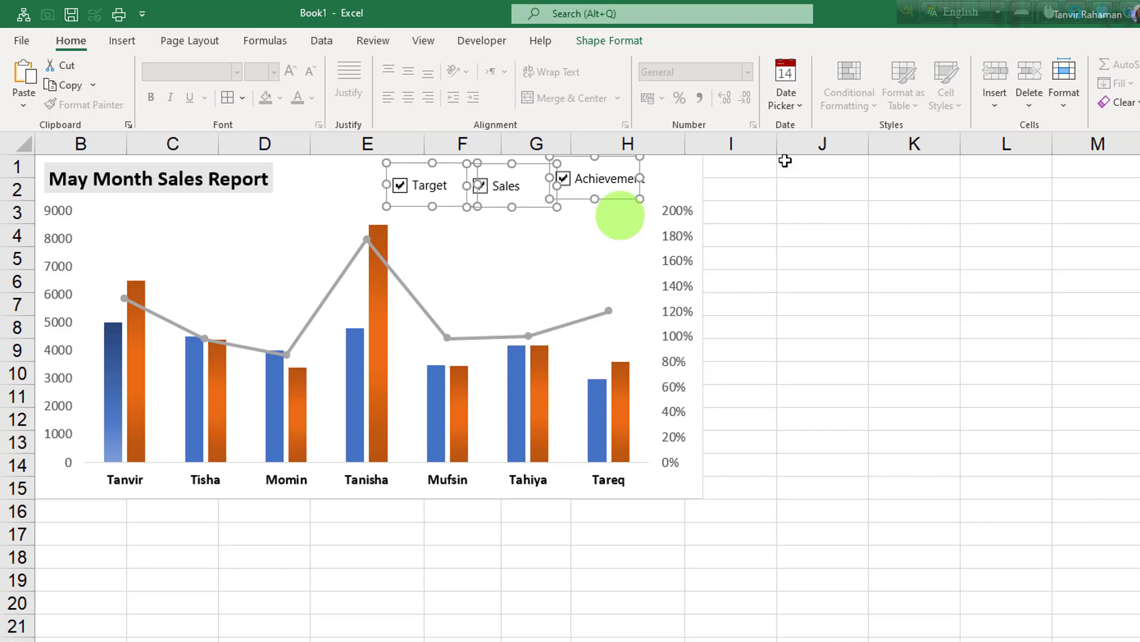
- Align the Target, Sales and Achievement check boxes with Align Middle and deselect them
{"action": "left_click", "coordinate": [621, 43]}
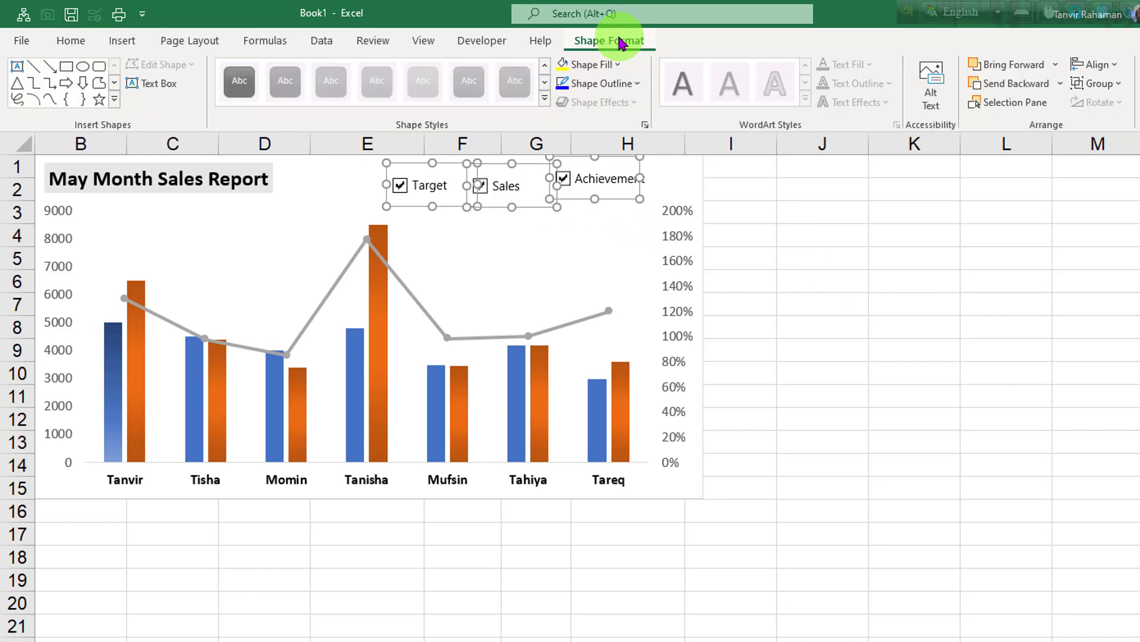
{"action": "left_click", "coordinate": [1115, 65]}
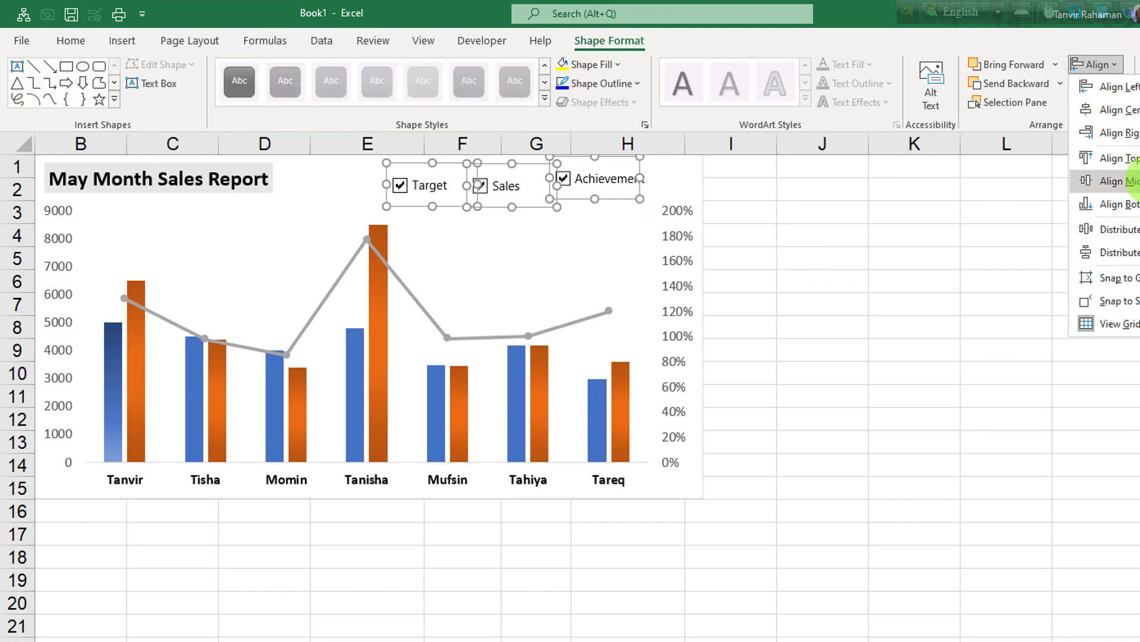
{"action": "left_click", "coordinate": [1128, 180]}
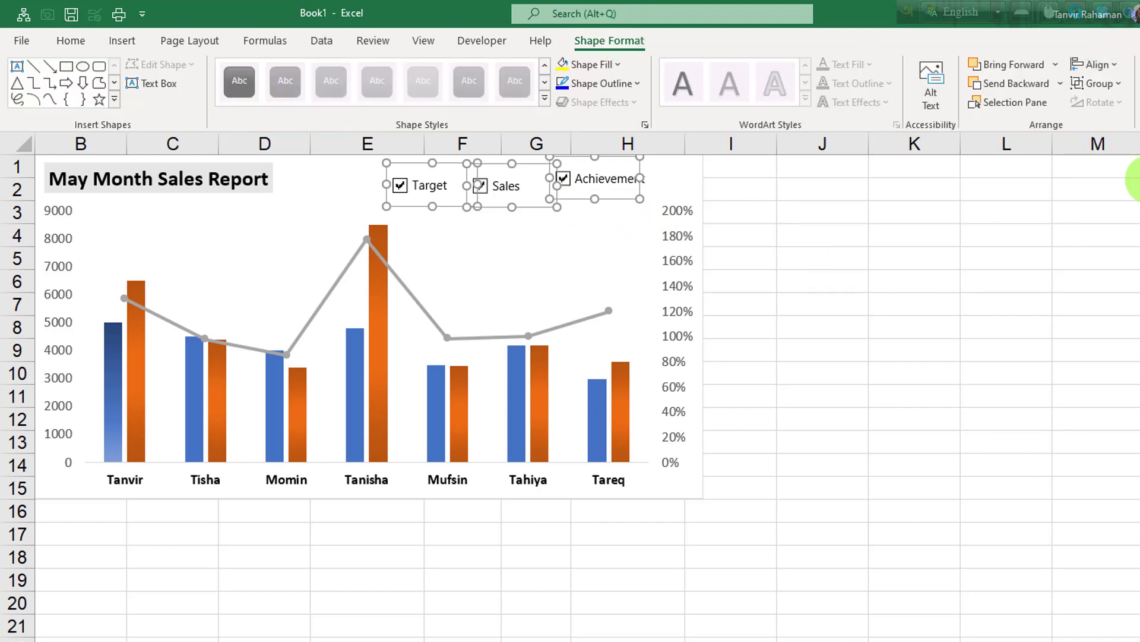
{"action": "left_click", "coordinate": [975, 262]}
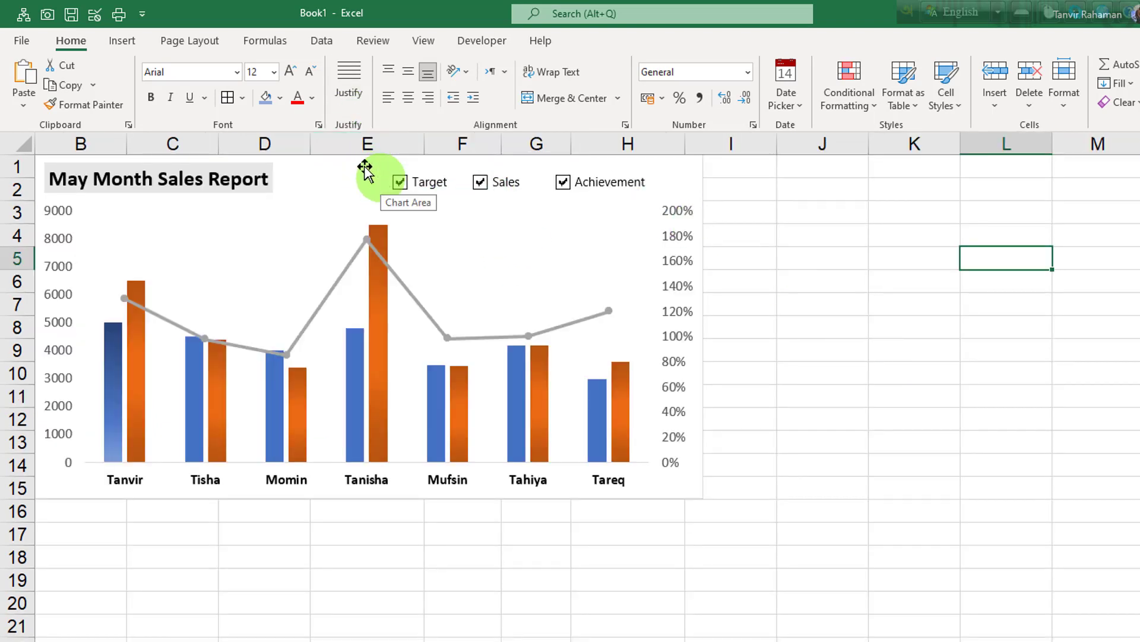
- Add three rounded rectangles in the chart's top area, one covering each of the Target, Sales and Achievement check boxes
{"action": "left_click", "coordinate": [124, 42]}
{"action": "left_click", "coordinate": [260, 70]}
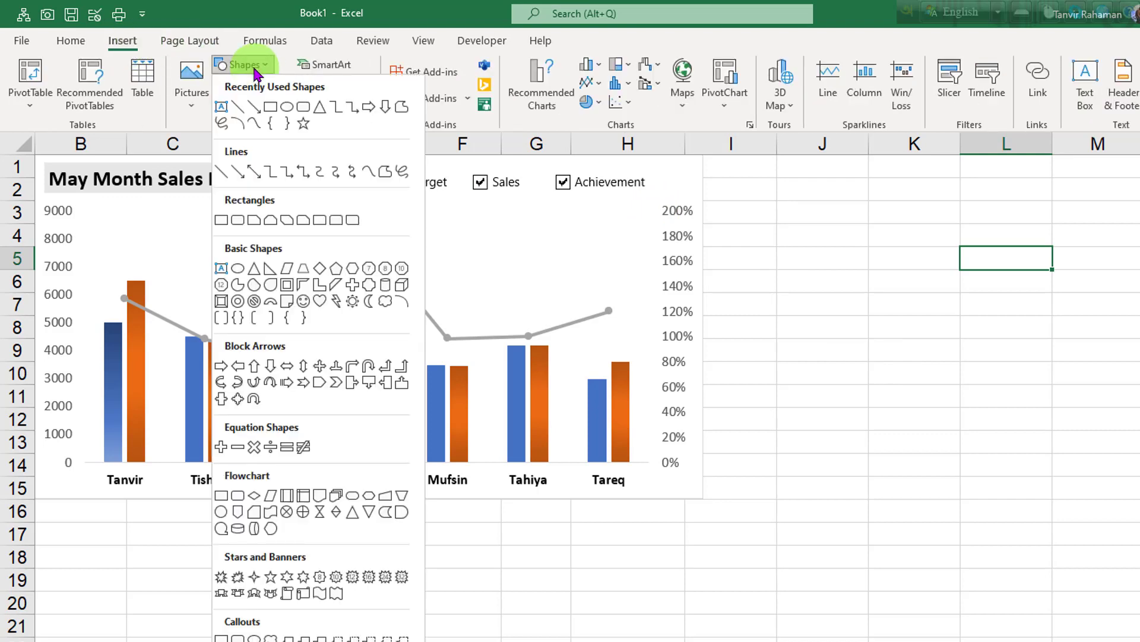
{"action": "left_click", "coordinate": [302, 111]}
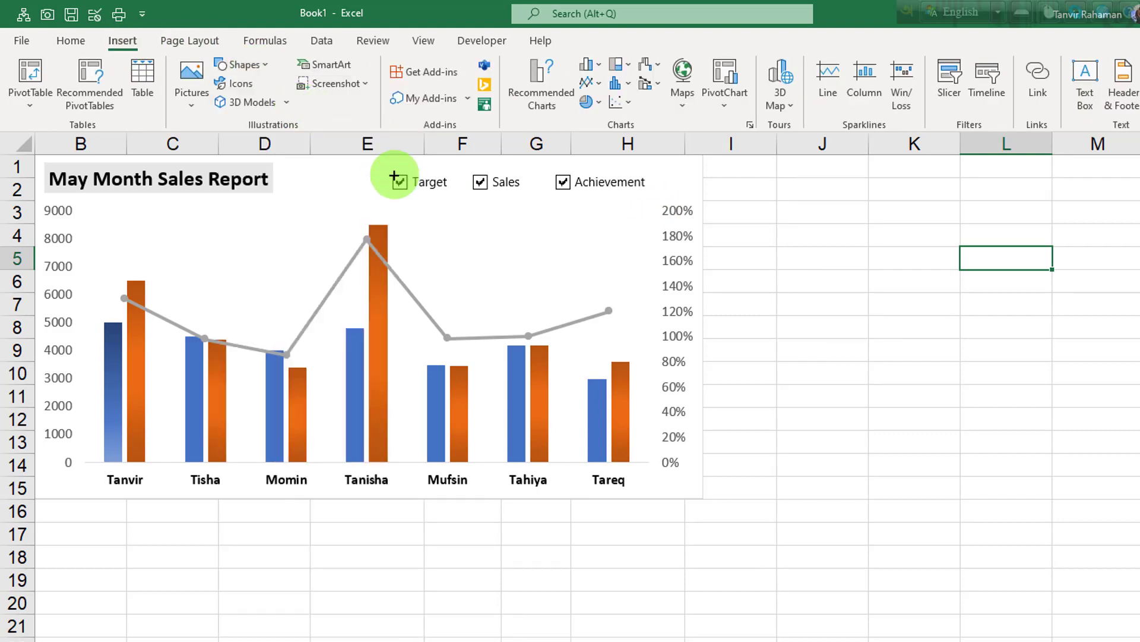
{"action": "mouse_move", "coordinate": [380, 165]}
{"action": "left_mouse_down"}
{"action": "mouse_move", "coordinate": [454, 203]}
{"action": "mouse_move", "coordinate": [461, 196]}
{"action": "mouse_move", "coordinate": [436, 170]}
{"action": "mouse_move", "coordinate": [438, 184]}
{"action": "mouse_move", "coordinate": [654, 178]}
{"action": "left_mouse_up"}
- Align the three rounded rectangles along the chart's top with Align Middle and deselect them
{"action": "left_click", "coordinate": [437, 180], "text": "ctrl"}
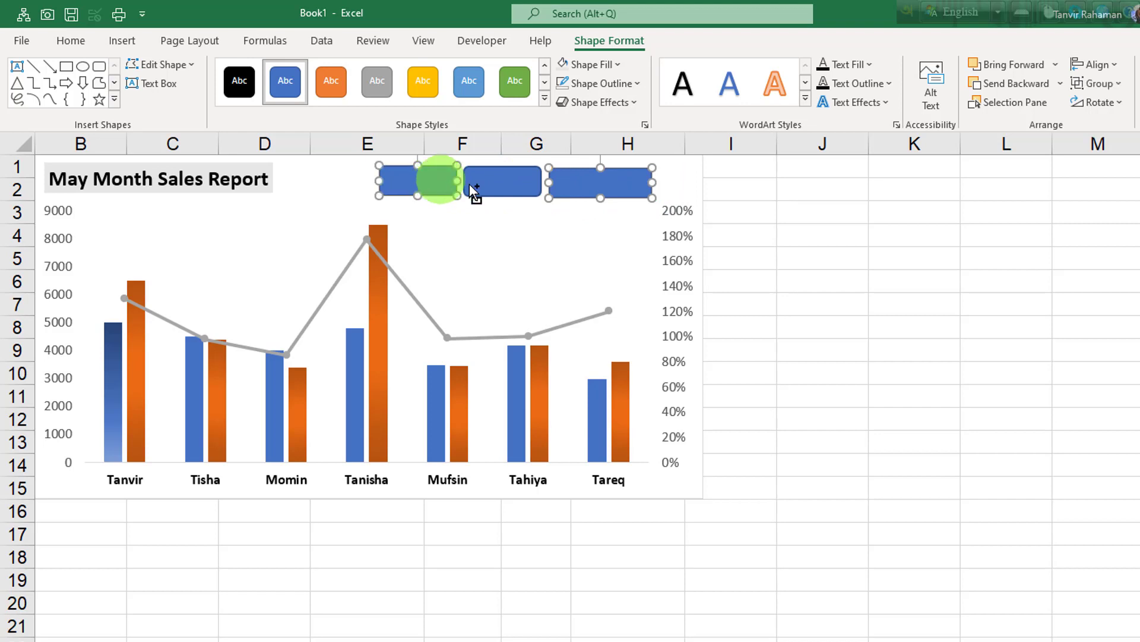
{"action": "left_click", "coordinate": [470, 184], "text": "ctrl"}
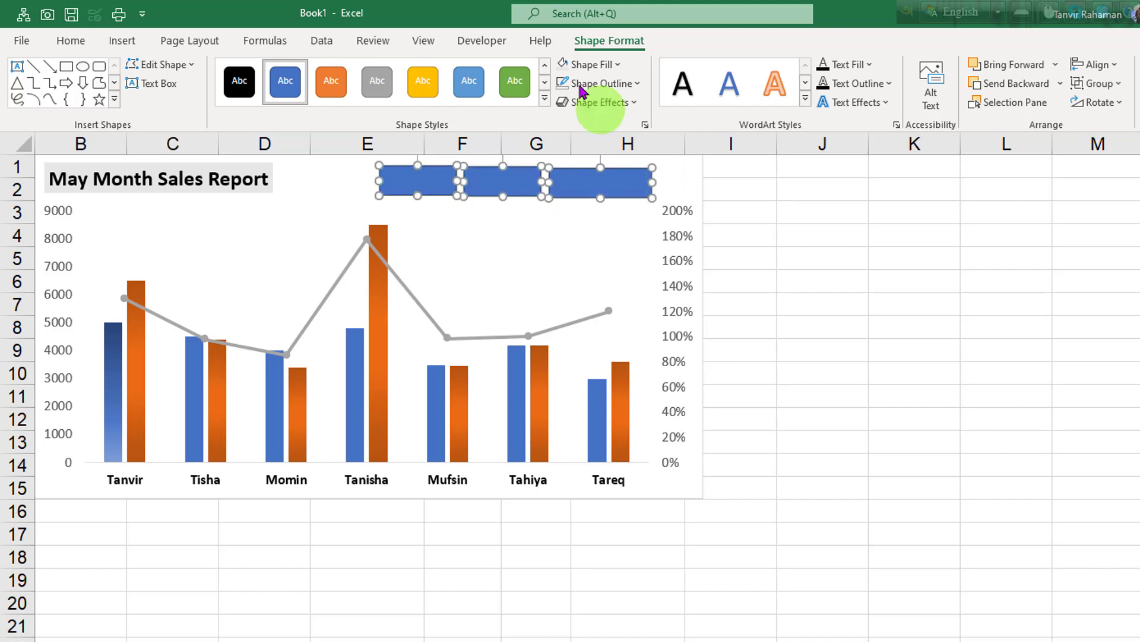
{"action": "left_click", "coordinate": [1117, 65]}
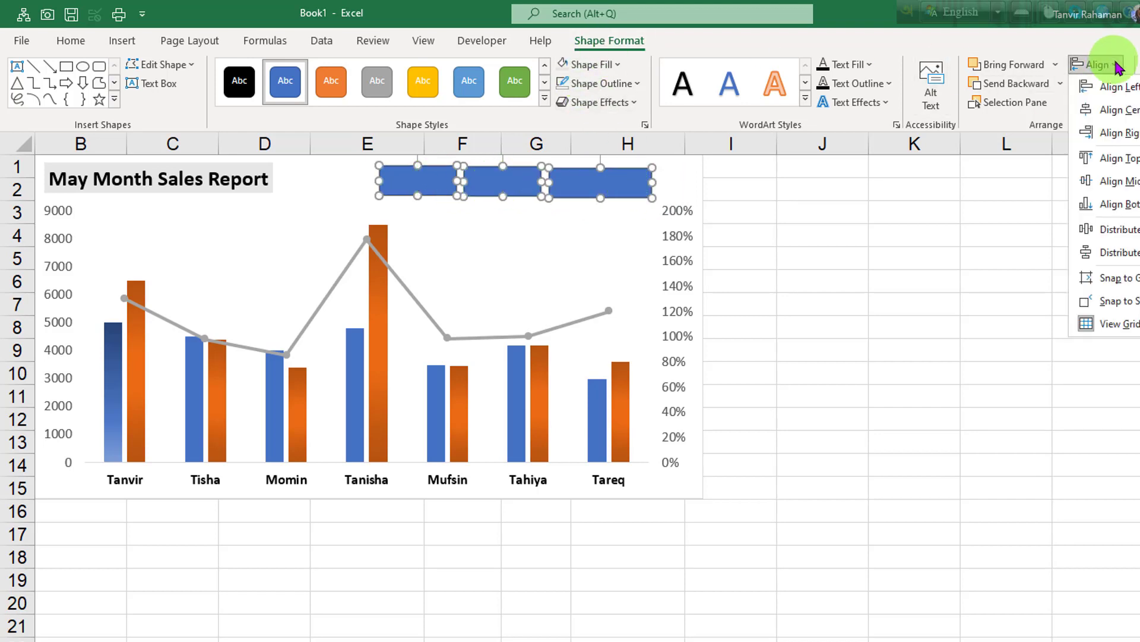
{"action": "left_click", "coordinate": [1122, 182]}
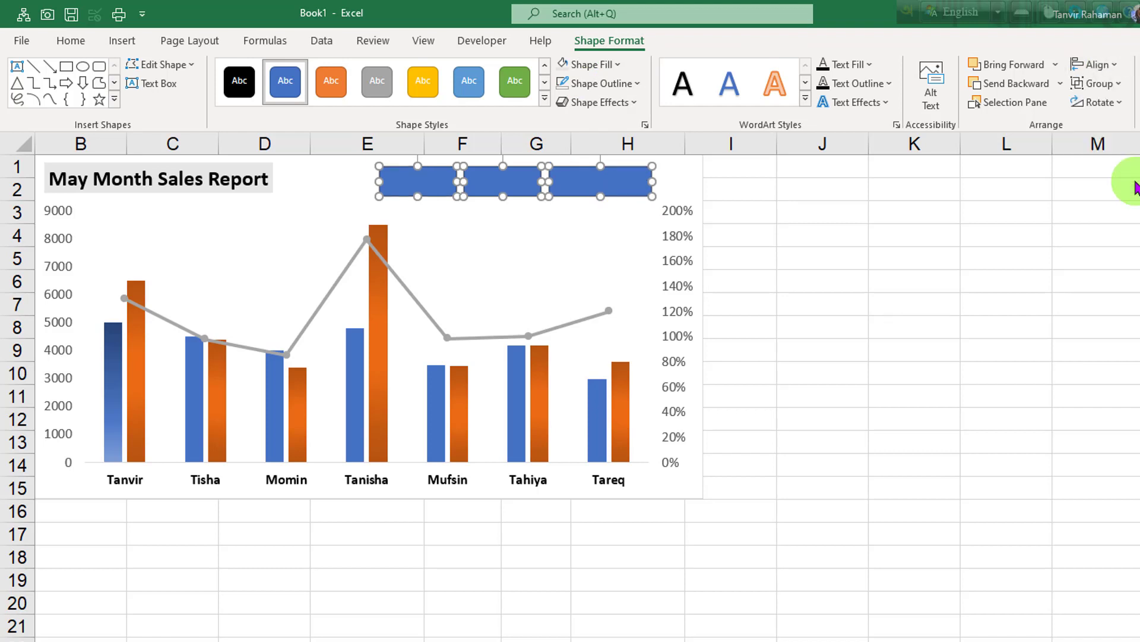
{"action": "left_click", "coordinate": [794, 215]}
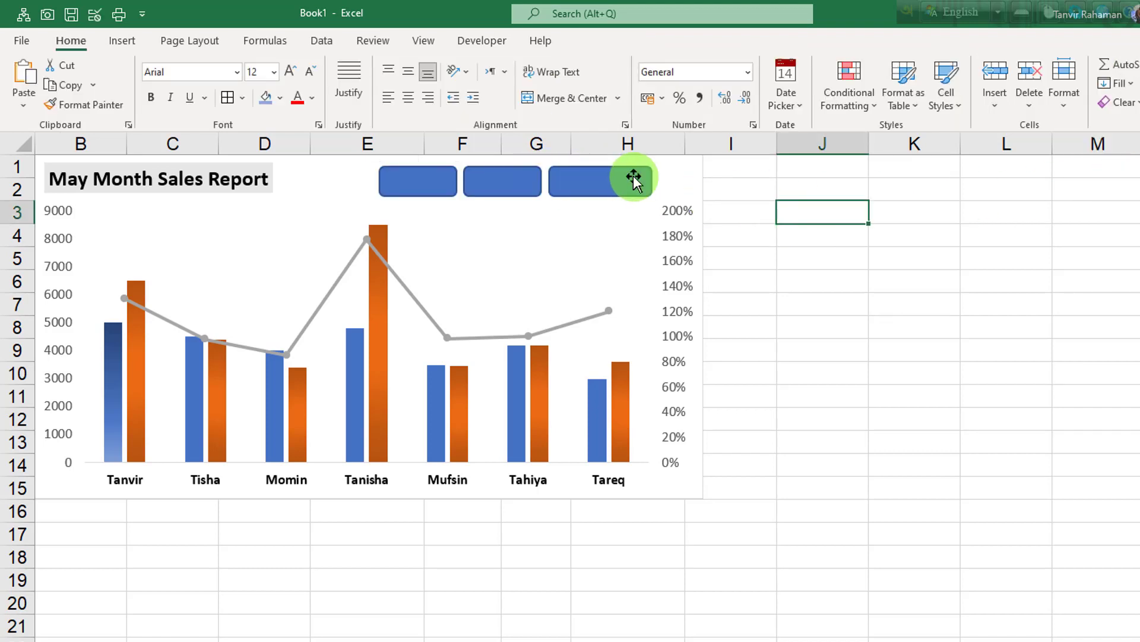
- Send the three rounded rectangles to the back so that they lie behind the check boxes
{"action": "left_click", "coordinate": [441, 180]}
{"action": "left_click", "coordinate": [504, 185], "text": "ctrl"}
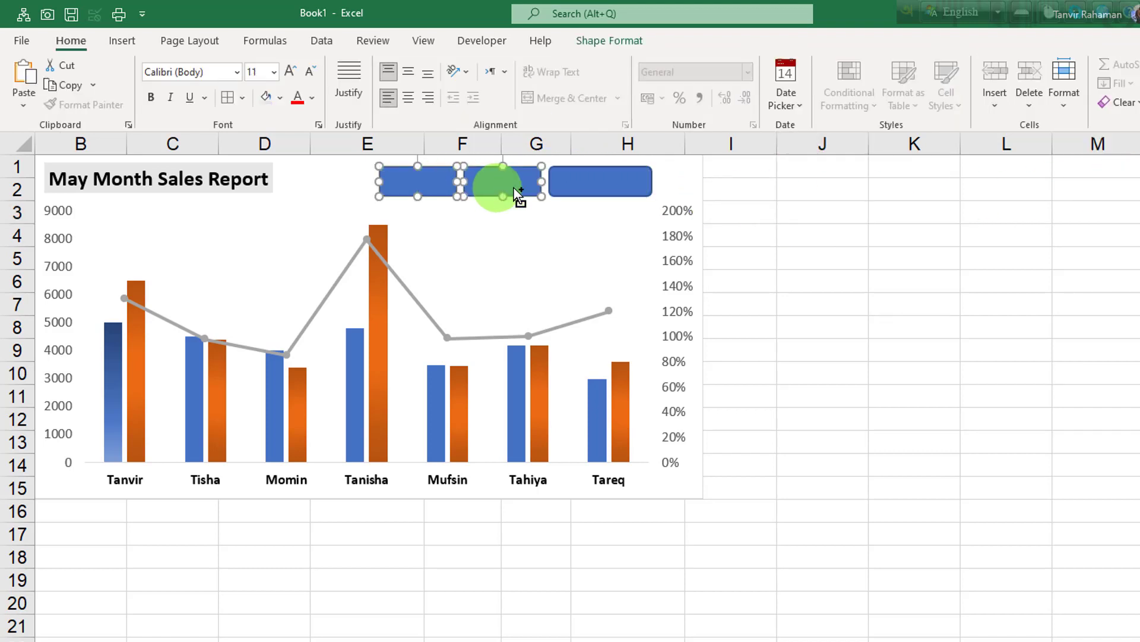
{"action": "left_click", "coordinate": [602, 182], "text": "ctrl"}
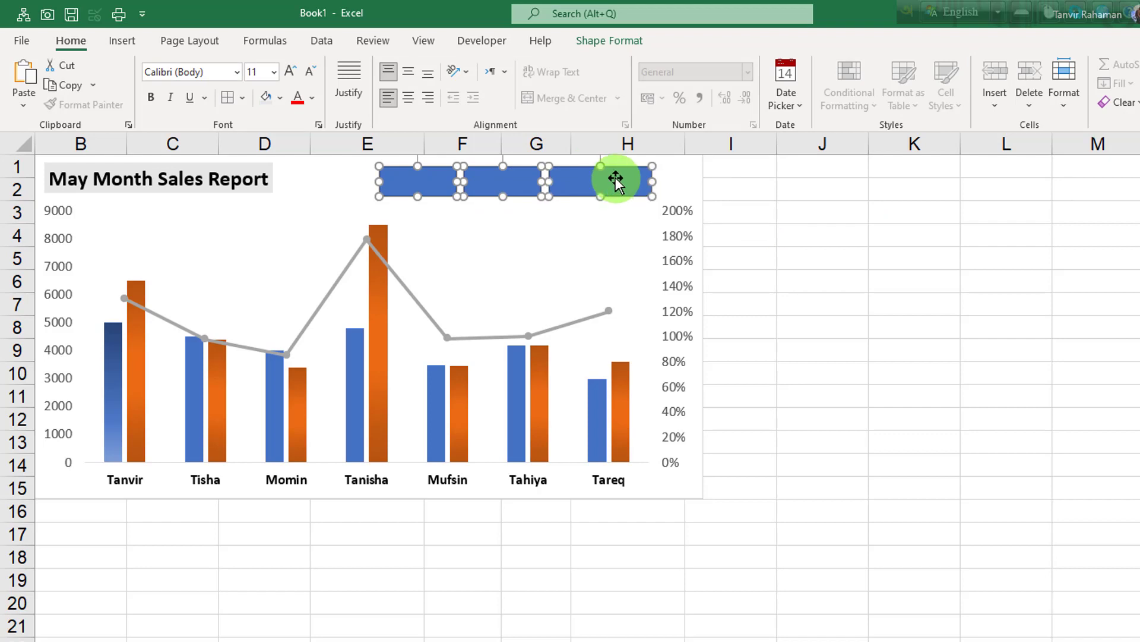
{"action": "right_click", "coordinate": [616, 180]}
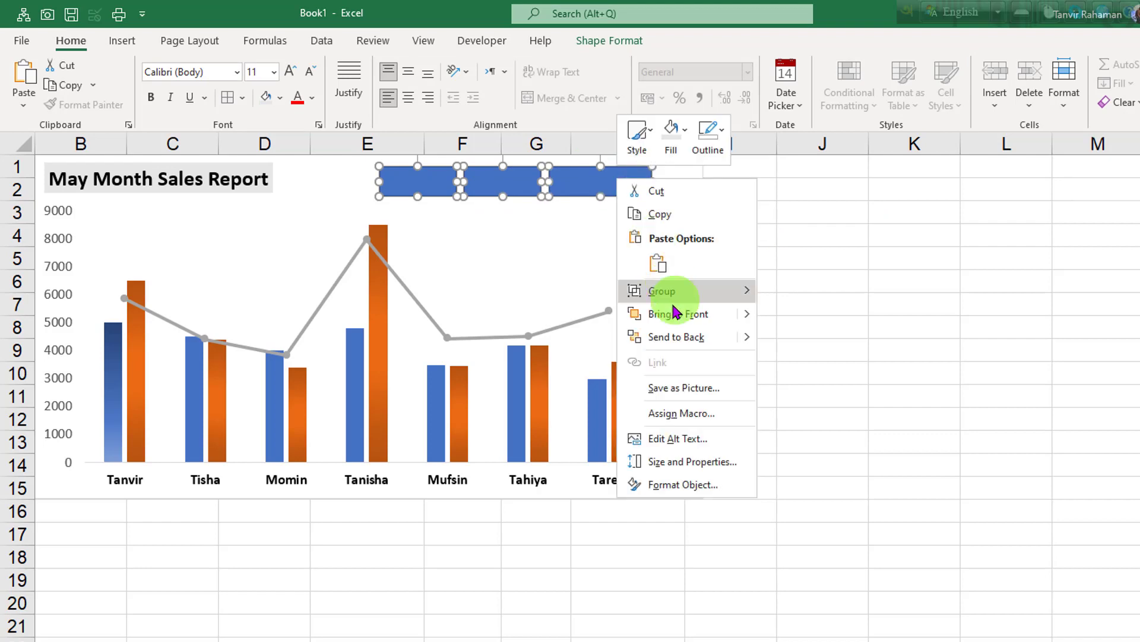
{"action": "left_click", "coordinate": [663, 337]}
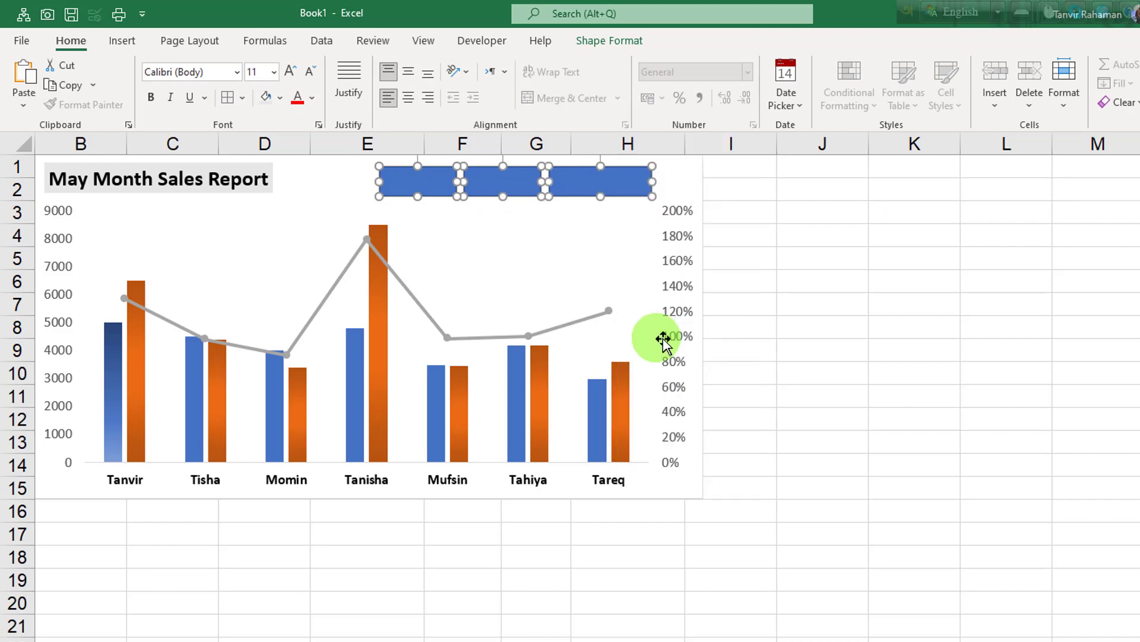
- Send the chart to the back so that it lies behind the rounded rectangles, and deselect it
{"action": "left_click", "coordinate": [542, 232]}
{"action": "left_click", "coordinate": [679, 178]}
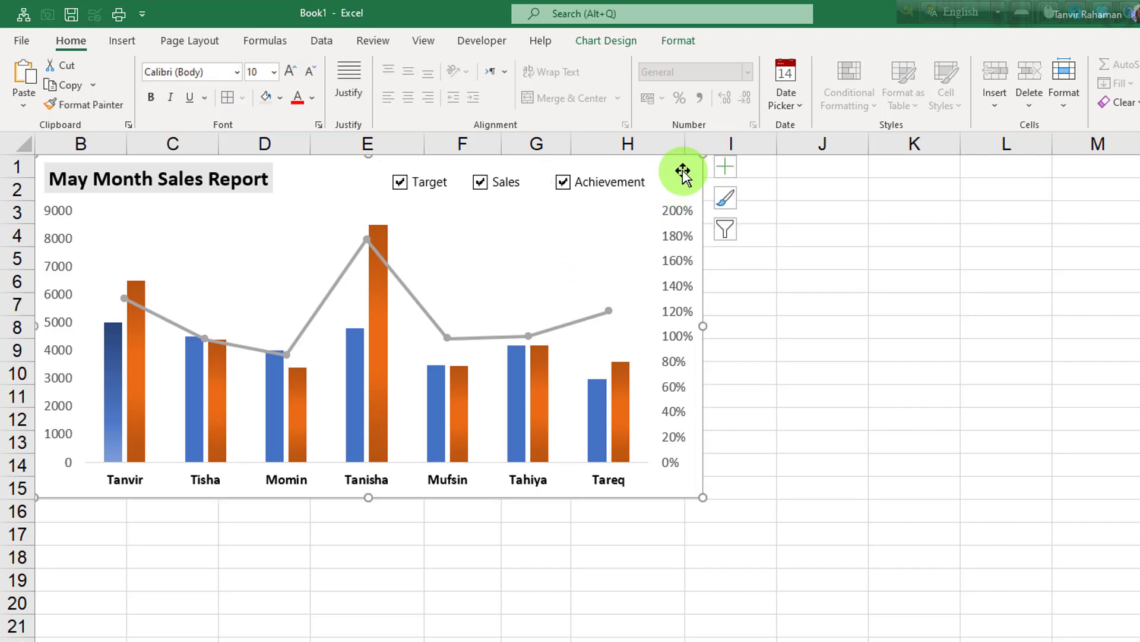
{"action": "right_click", "coordinate": [683, 170]}
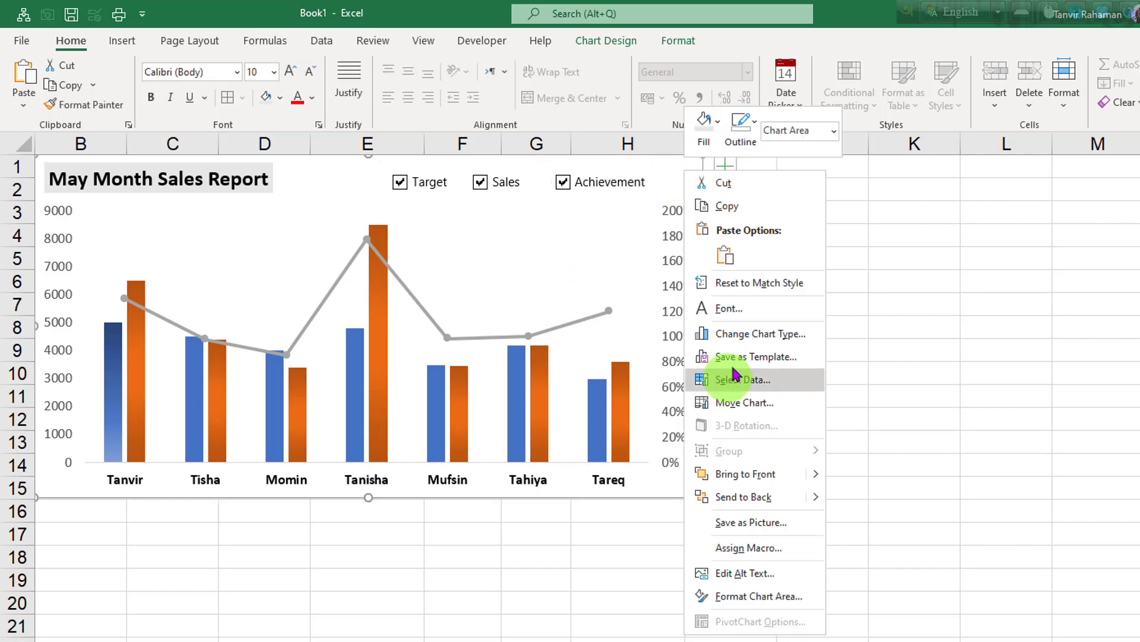
{"action": "left_click", "coordinate": [723, 499]}
{"action": "left_click", "coordinate": [875, 369]}
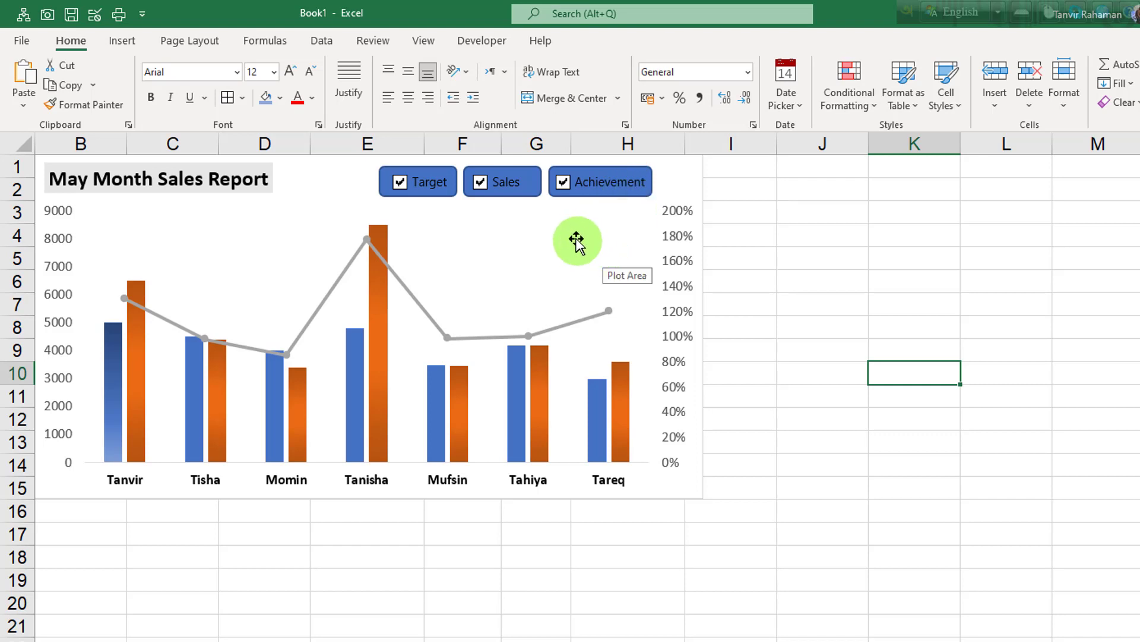
- Select the rounded rectangle behind the Achievement check box and show the Selection pane
{"action": "left_click", "coordinate": [582, 220]}
{"action": "left_click", "coordinate": [645, 169]}
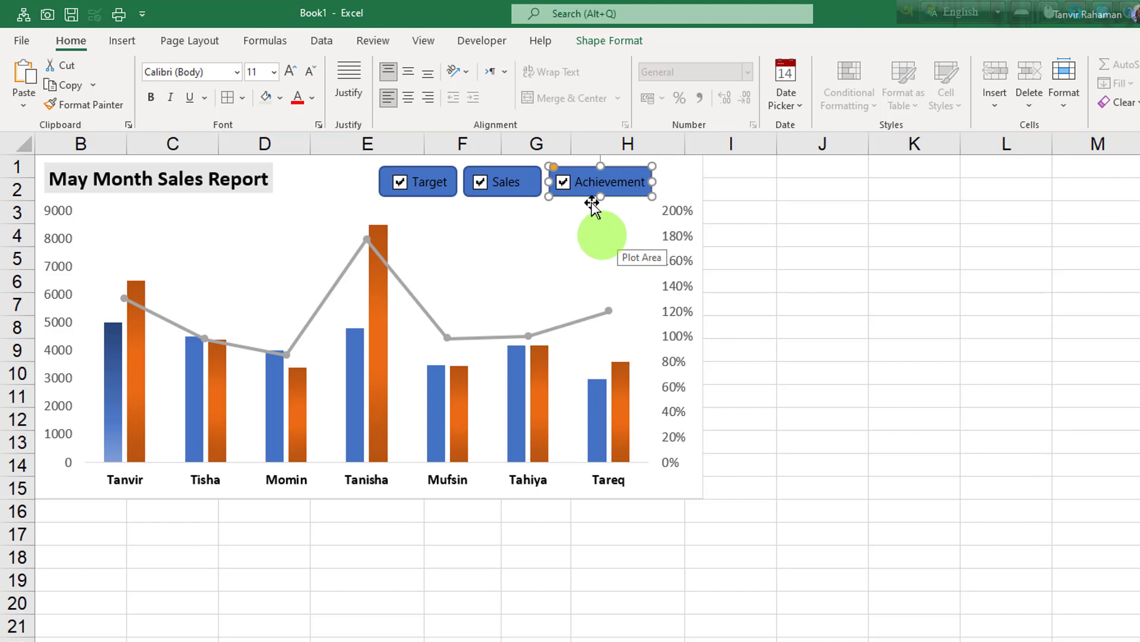
{"action": "left_click", "coordinate": [616, 43]}
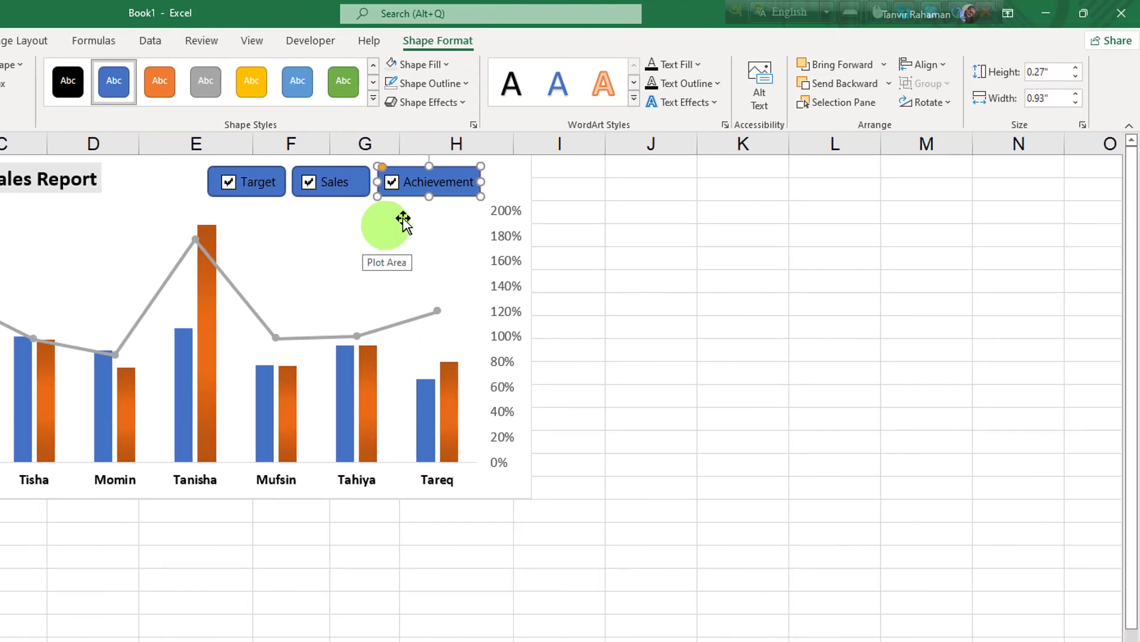
{"action": "left_click", "coordinate": [839, 107]}
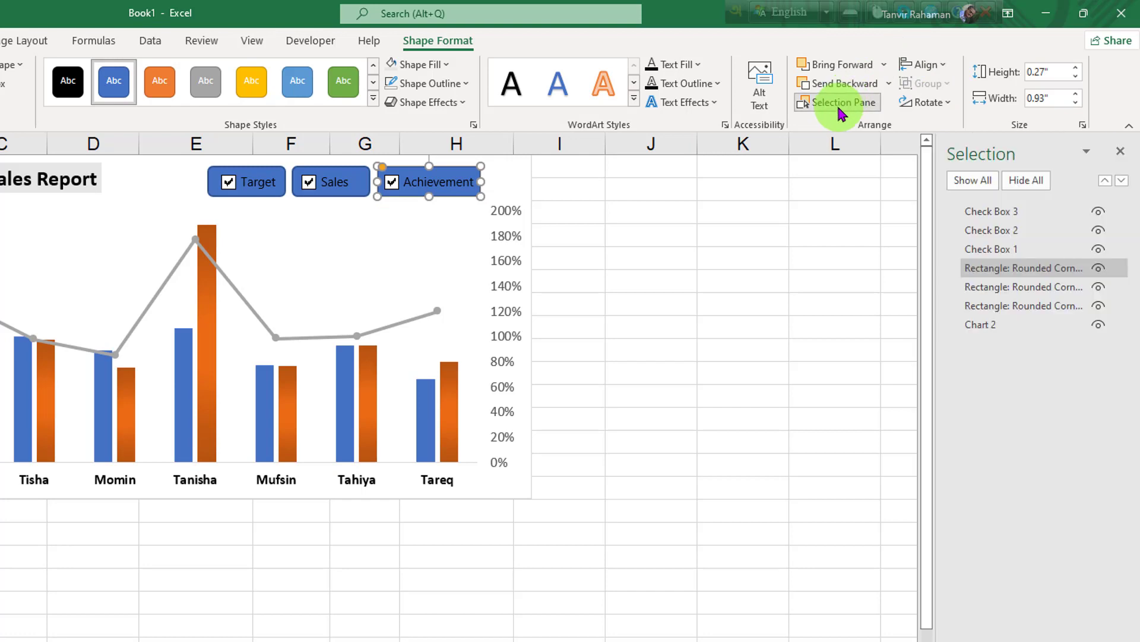
- Select the rounded rectangle behind the Target check box and fill it with the orange theme colour
{"action": "left_click", "coordinate": [1000, 292]}
{"action": "left_click", "coordinate": [998, 305]}
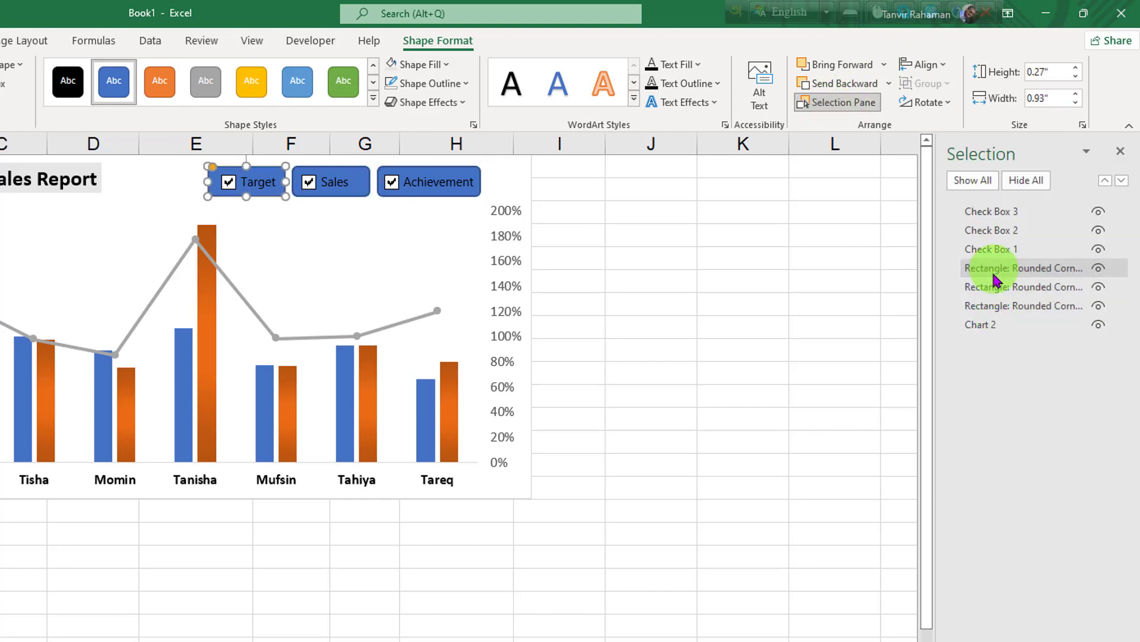
{"action": "left_click", "coordinate": [999, 268]}
{"action": "left_click", "coordinate": [996, 307]}
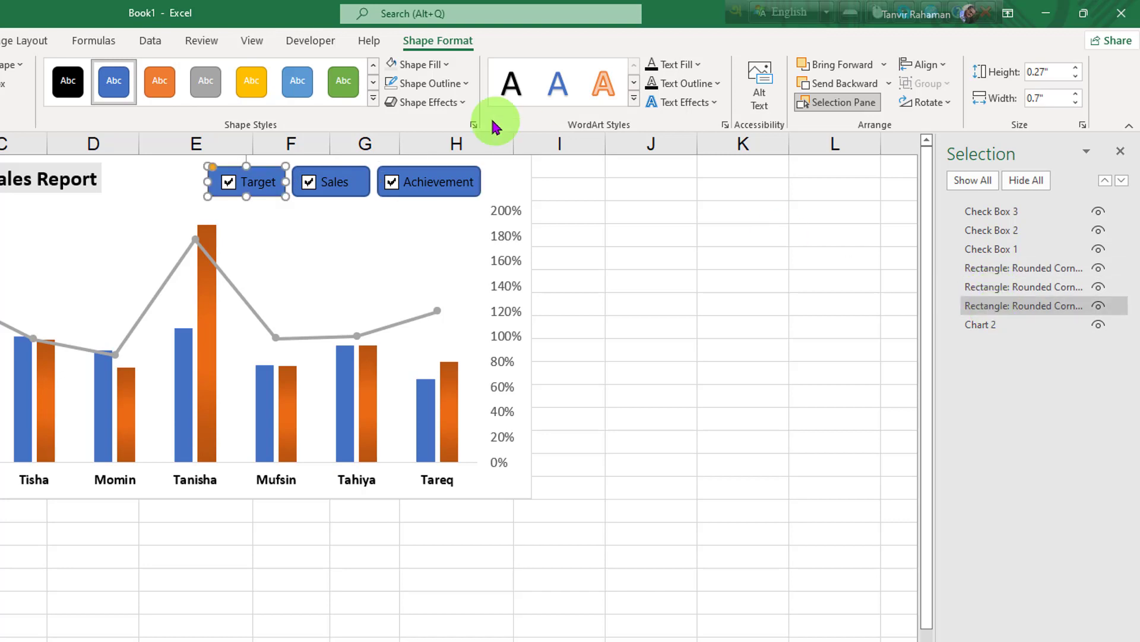
{"action": "left_click", "coordinate": [445, 64]}
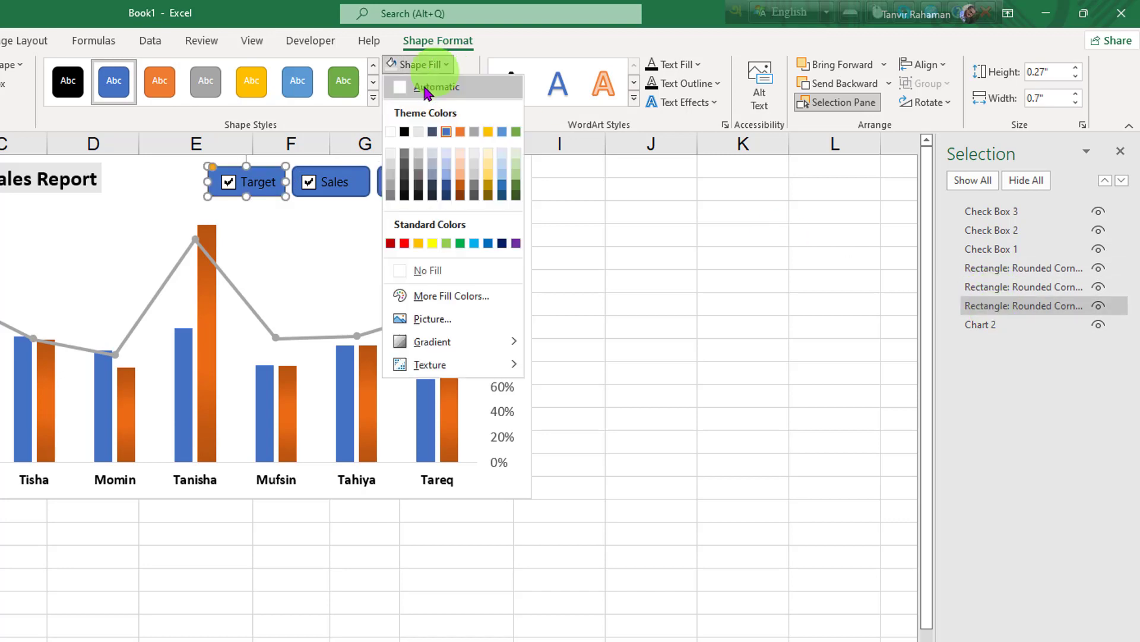
{"action": "left_click", "coordinate": [461, 131]}
- Fill the rounded rectangle behind the Sales check box with the light gold theme shade
{"action": "left_click", "coordinate": [1004, 286]}
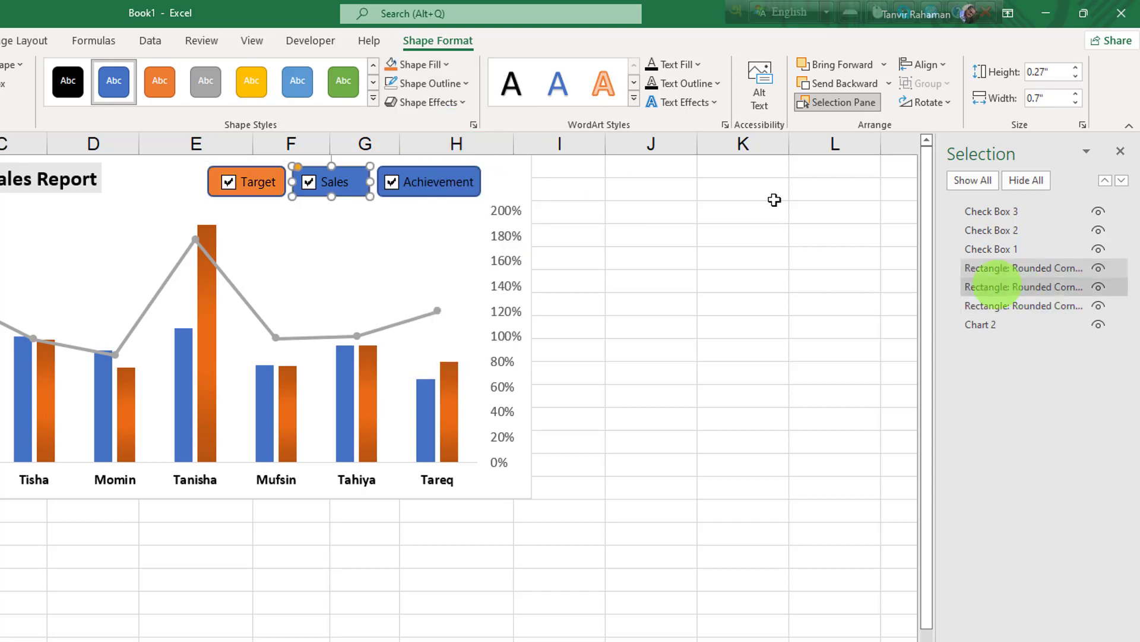
{"action": "left_click", "coordinate": [444, 64]}
{"action": "left_click", "coordinate": [487, 177]}
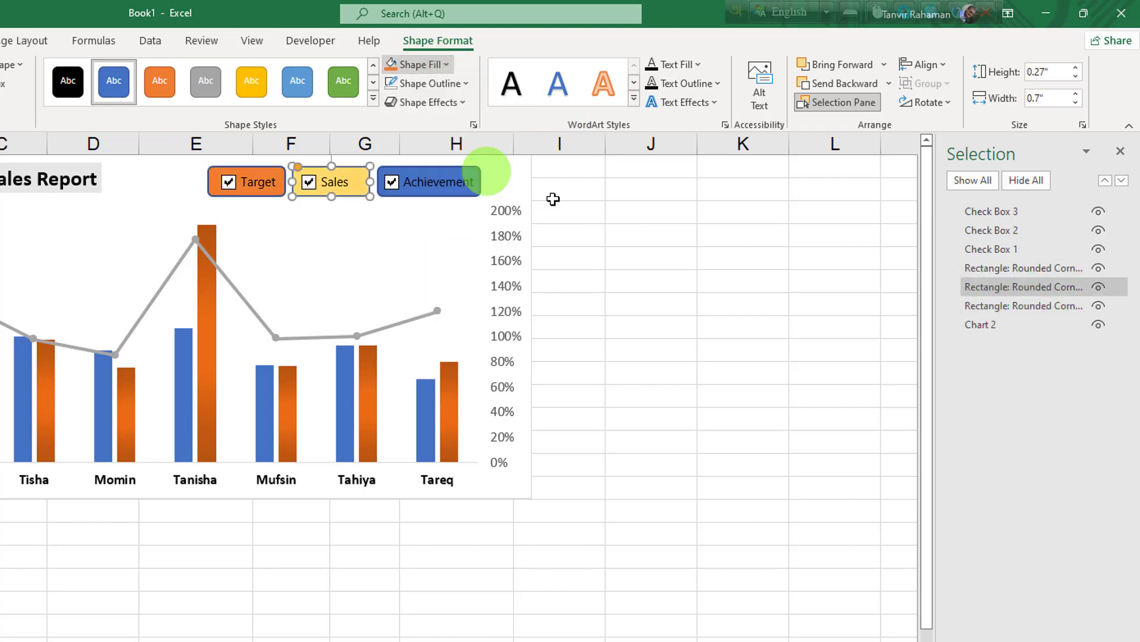
{"action": "left_click", "coordinate": [959, 305]}
{"action": "left_click", "coordinate": [437, 66]}
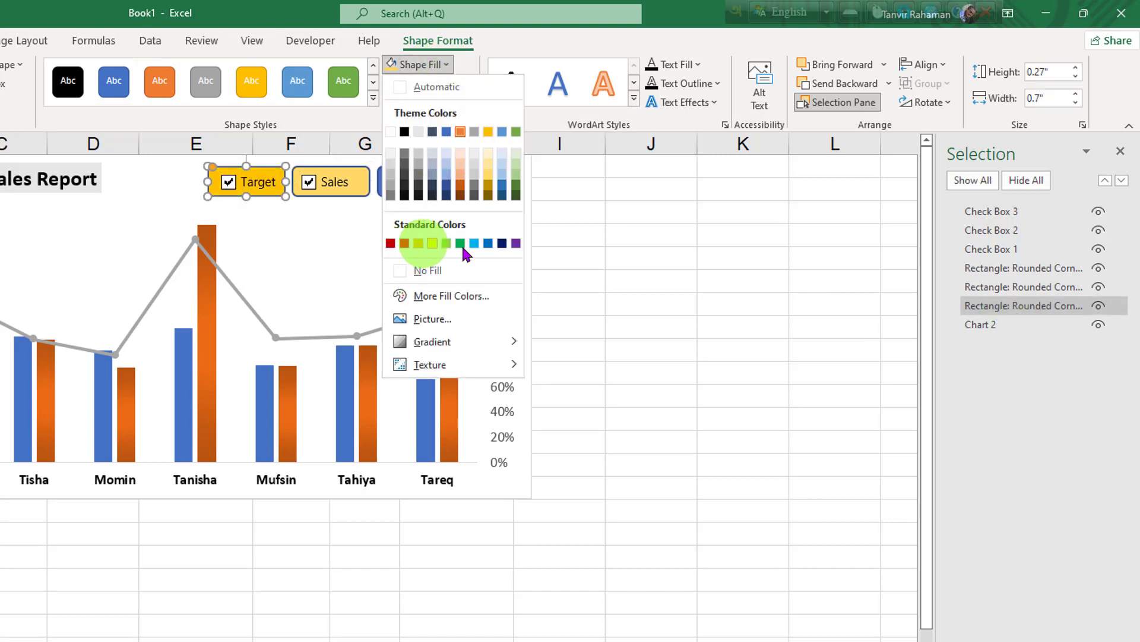
{"action": "left_click", "coordinate": [405, 243]}
- Fill the rounded rectangle behind the Achievement check box with the same light gold shade and close the Selection pane
{"action": "left_click", "coordinate": [1010, 268]}
{"action": "left_click", "coordinate": [437, 65]}
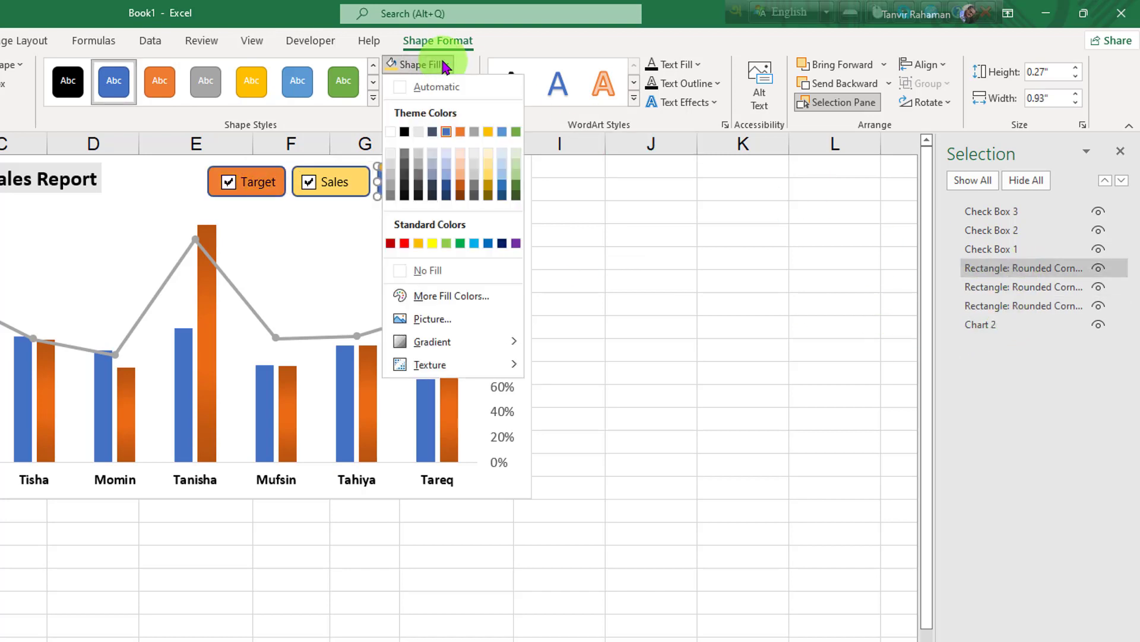
{"action": "left_click", "coordinate": [489, 184]}
{"action": "left_click", "coordinate": [682, 238]}
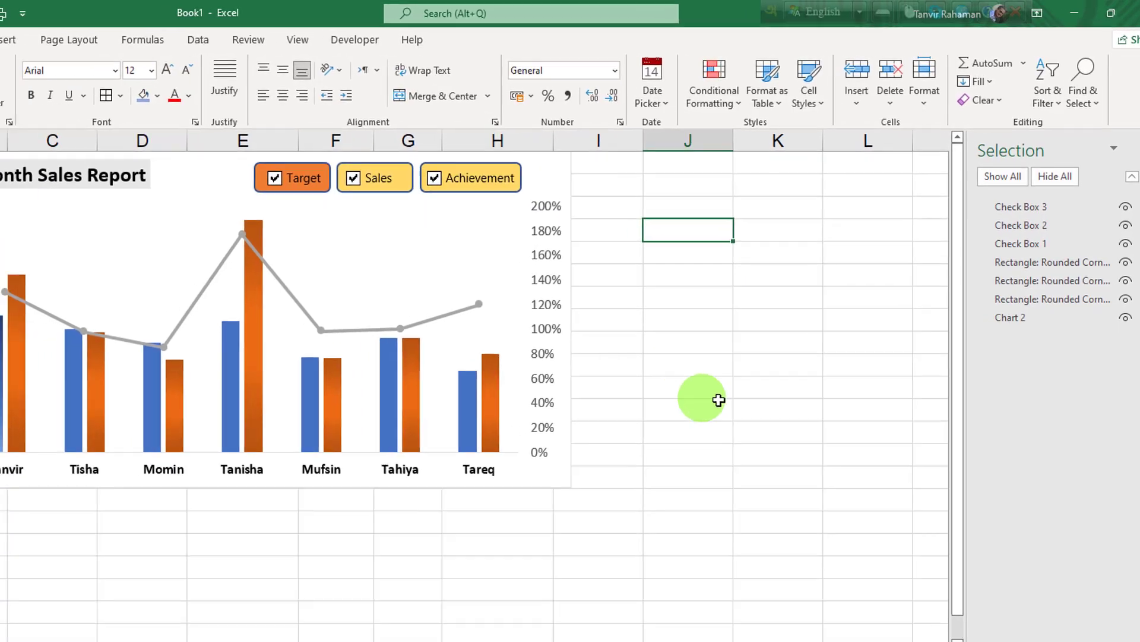
{"action": "left_click", "coordinate": [719, 400]}
{"action": "left_click", "coordinate": [1139, 148]}
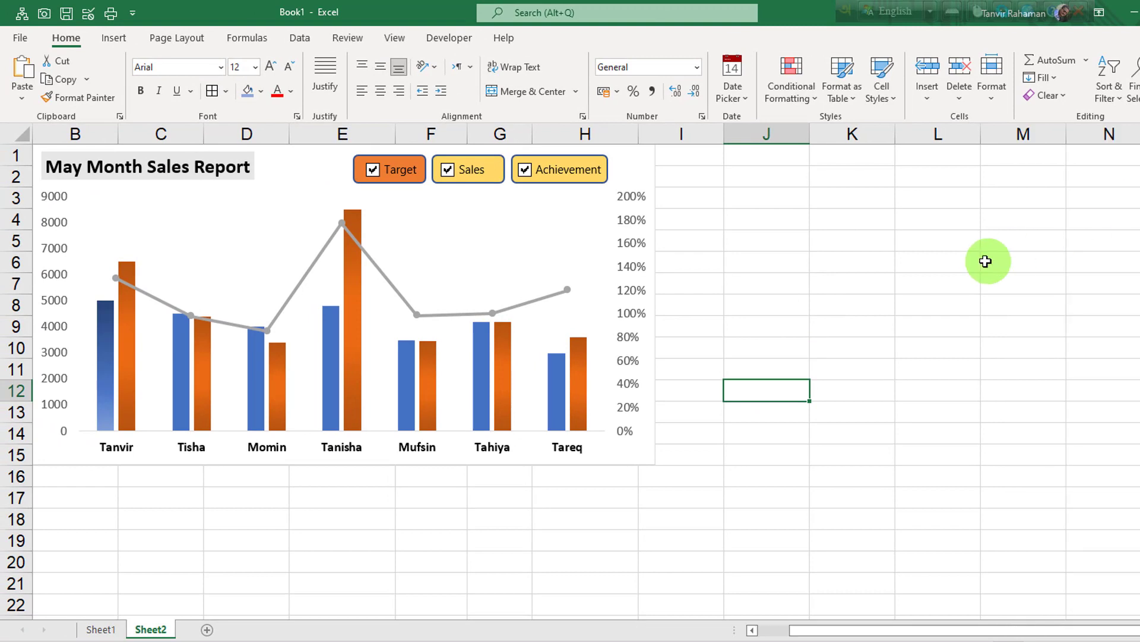
- Hide the row and column headings and the gridlines on Sheet2
{"action": "left_click", "coordinate": [986, 261]}
{"action": "left_click", "coordinate": [394, 37]}
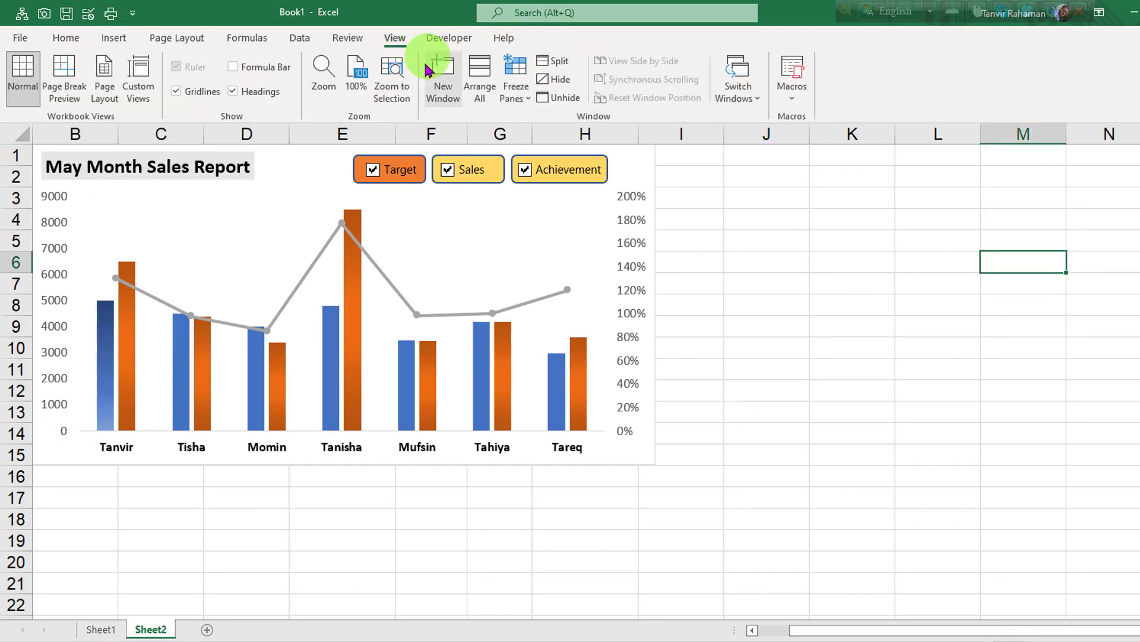
{"action": "left_click", "coordinate": [270, 95]}
{"action": "left_click", "coordinate": [193, 92]}
{"action": "left_click", "coordinate": [737, 285]}
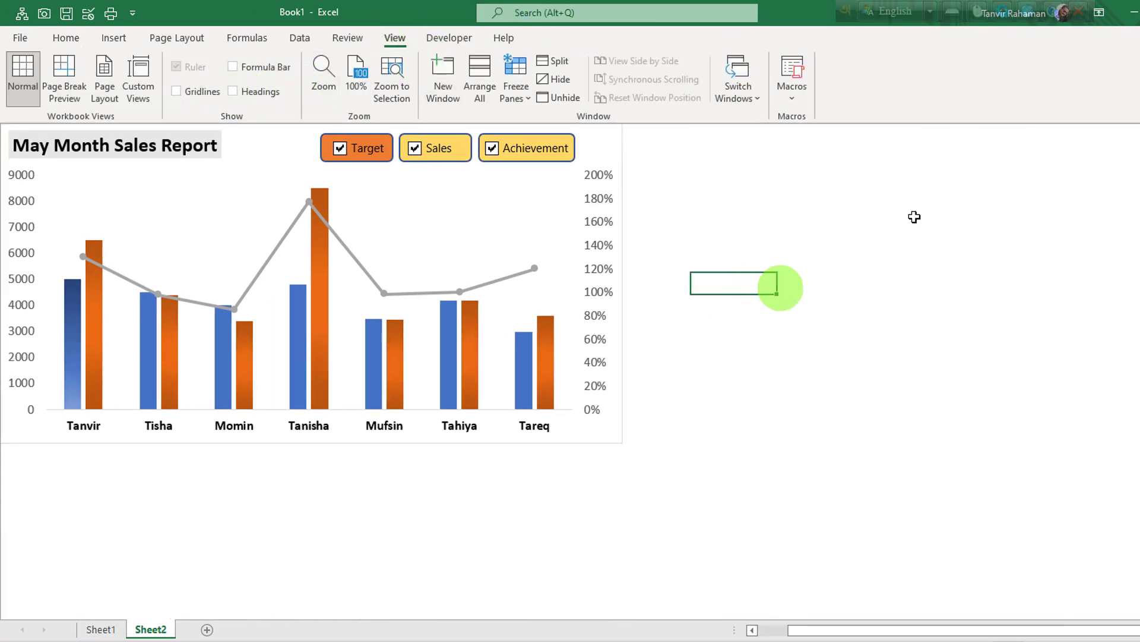
- Collapse the ribbon to show only its tabs and enlarge the sheet until the whole chart fills the view
{"action": "left_click", "coordinate": [1100, 13]}
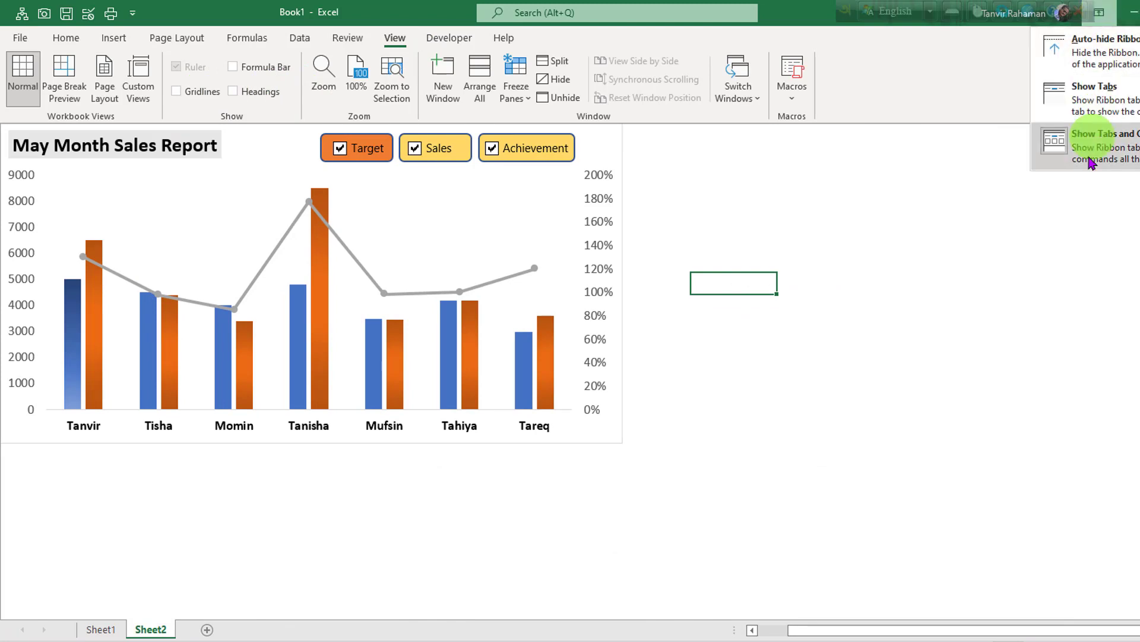
{"action": "left_click", "coordinate": [1100, 106]}
{"action": "left_click", "coordinate": [908, 229]}
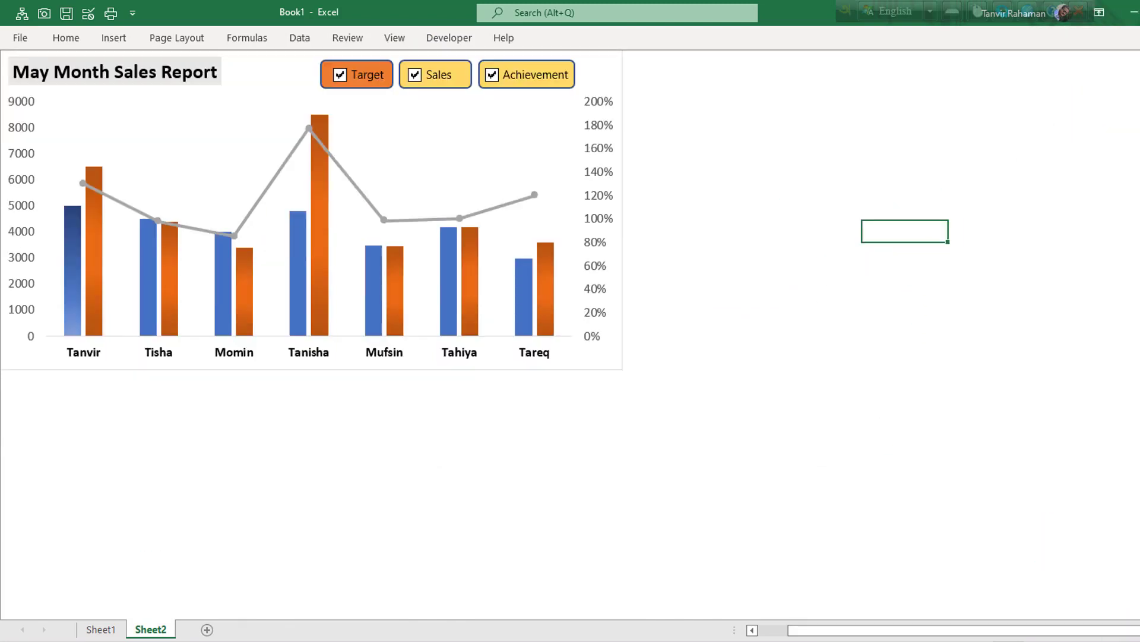
{"action": "scroll", "coordinate": [868, 478], "scroll_direction": "up", "scroll_amount": 2, "text": "ctrl"}
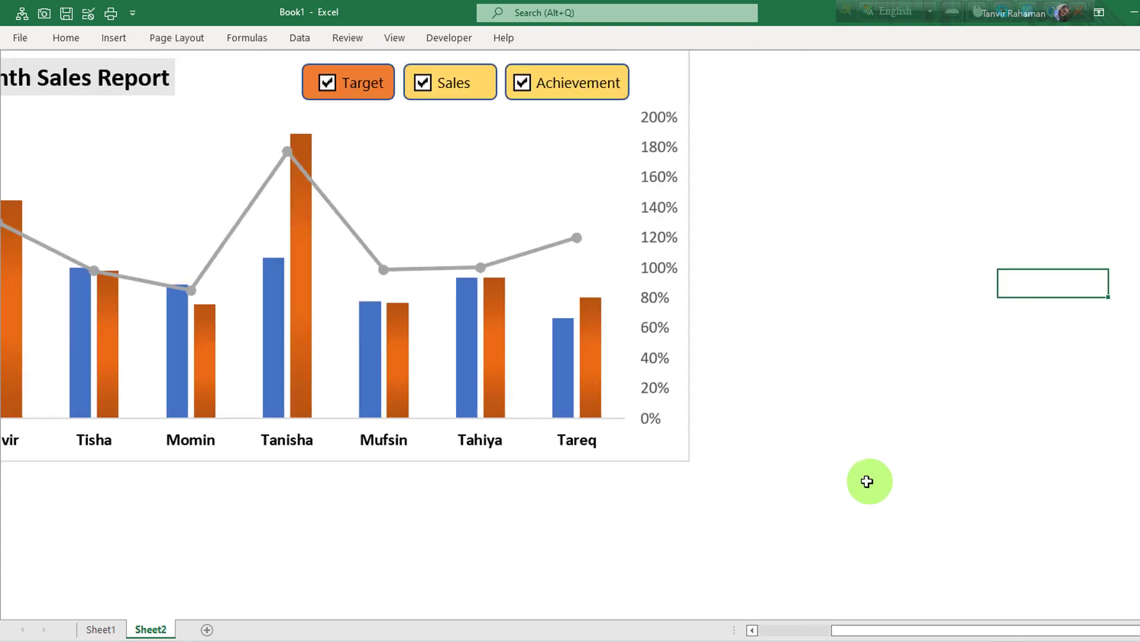
{"action": "left_click_drag", "start_coordinate": [909, 631], "coordinate": [769, 629]}
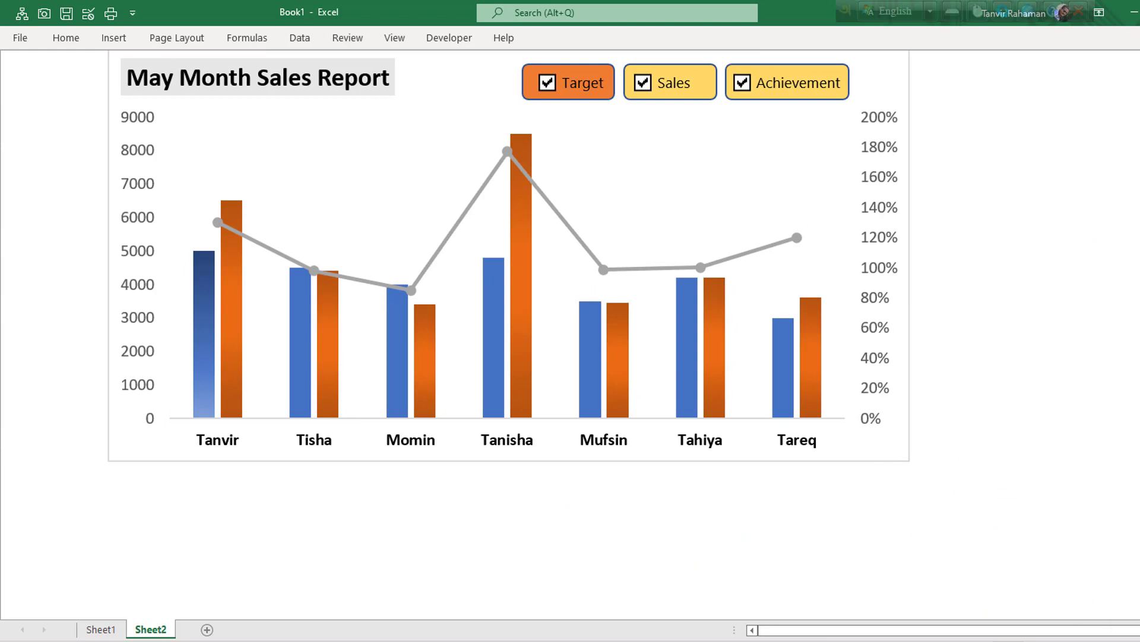
{"action": "scroll", "coordinate": [570, 335], "scroll_direction": "up", "scroll_amount": 1, "text": "ctrl"}
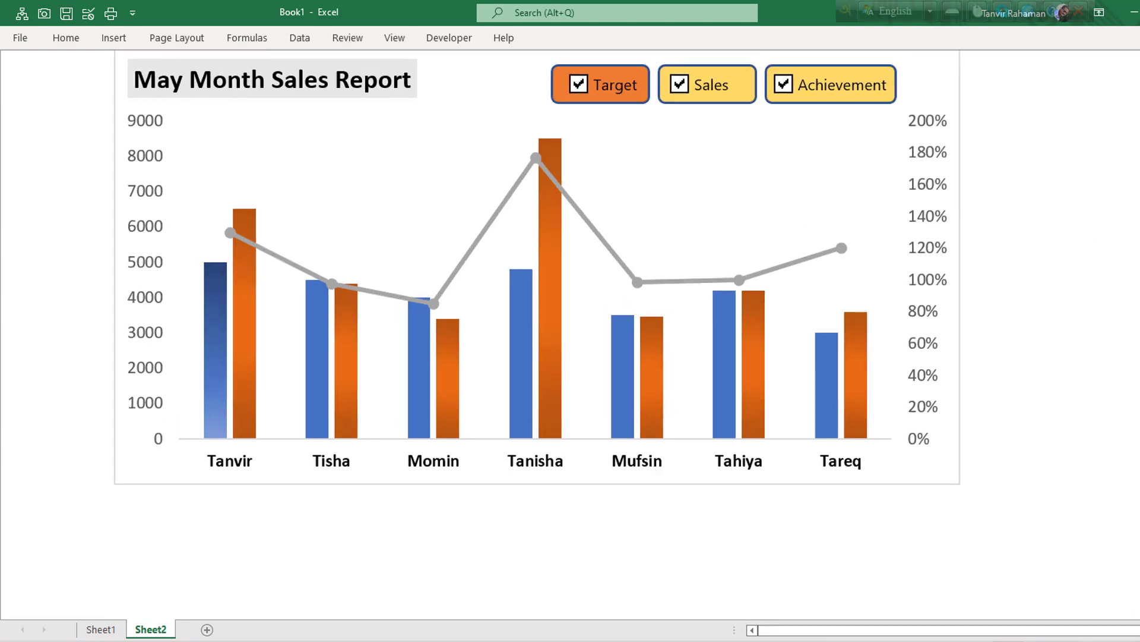
{"action": "scroll", "coordinate": [570, 335], "scroll_direction": "up", "scroll_amount": 1, "text": "ctrl"}
{"action": "left_click", "coordinate": [1031, 560]}
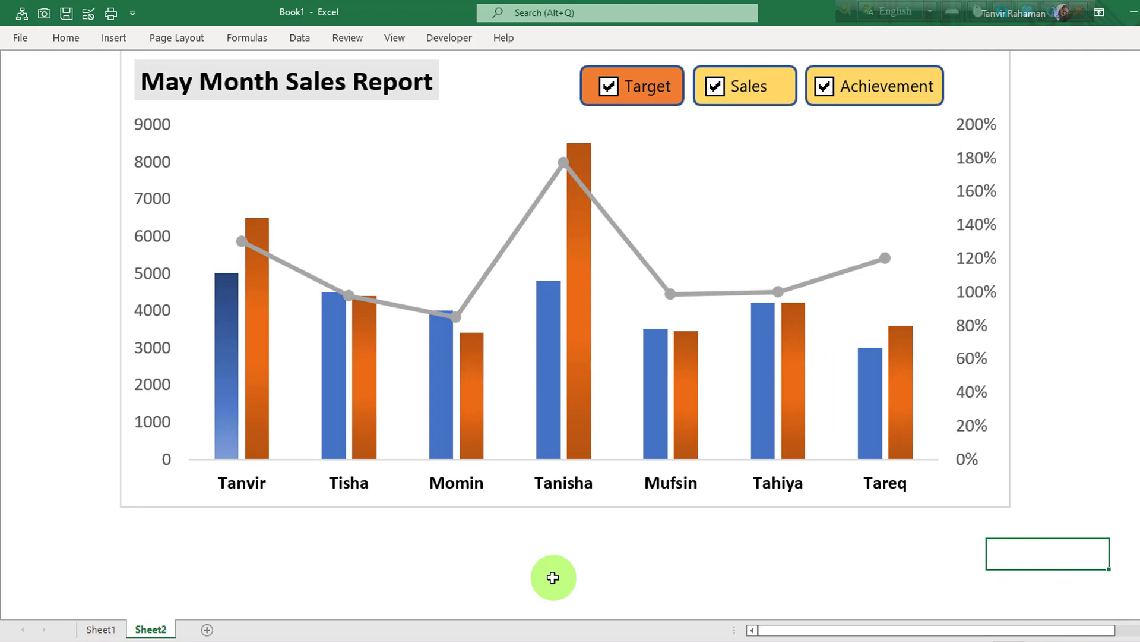
- Test the chart's switches by clearing the Target, Sales and Achievement check boxes in turn and ticking all three again
{"action": "left_click", "coordinate": [608, 88]}
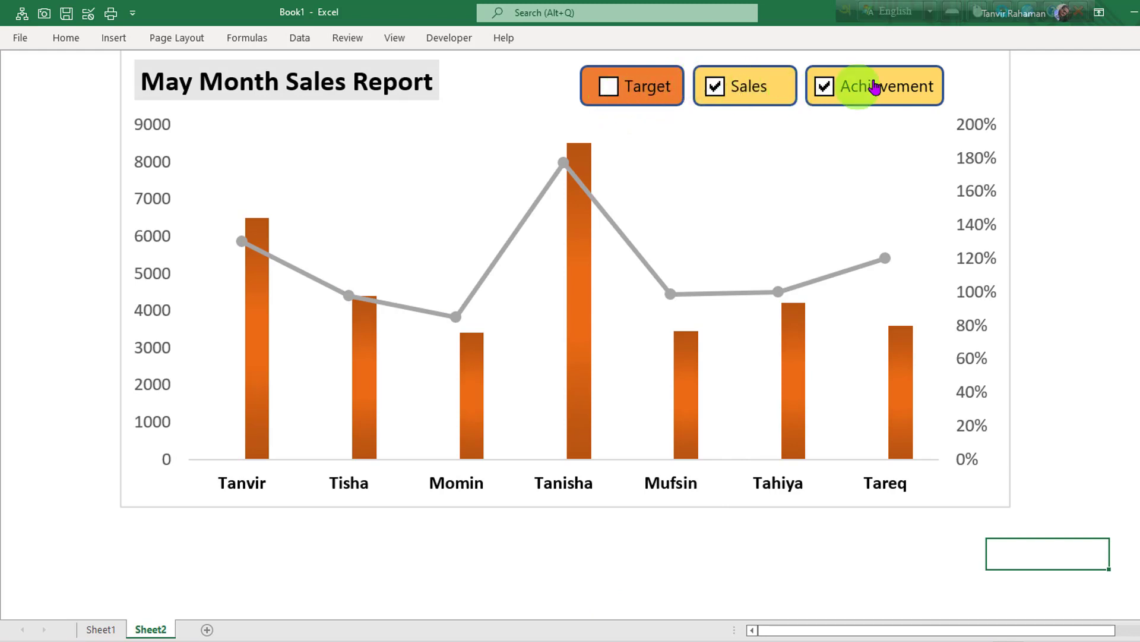
{"action": "left_click", "coordinate": [715, 88]}
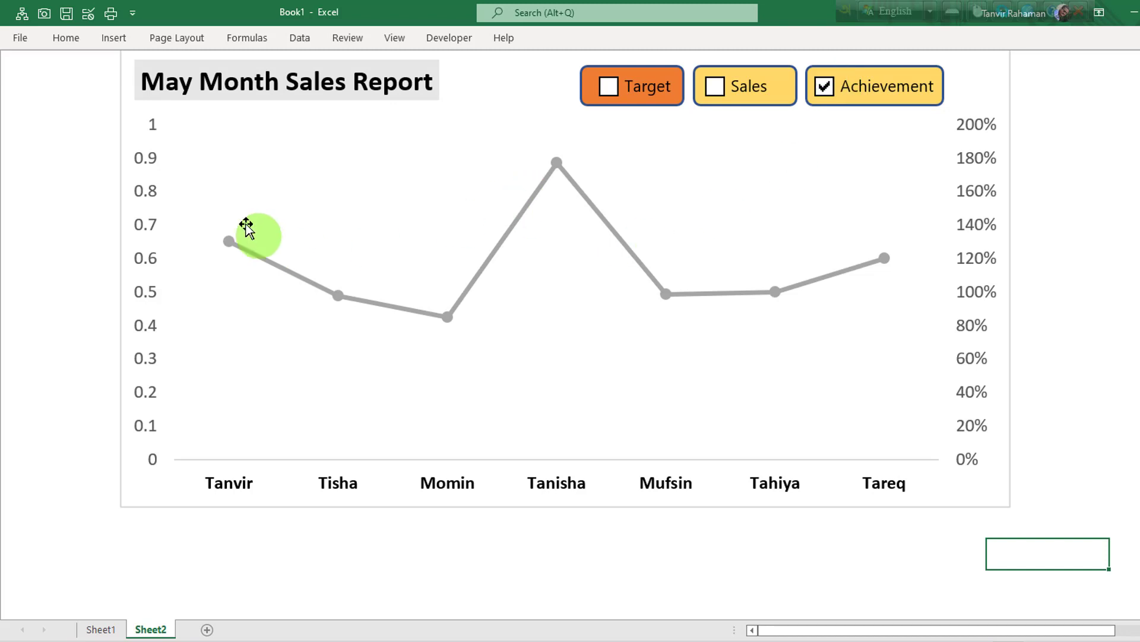
{"action": "left_click", "coordinate": [823, 88]}
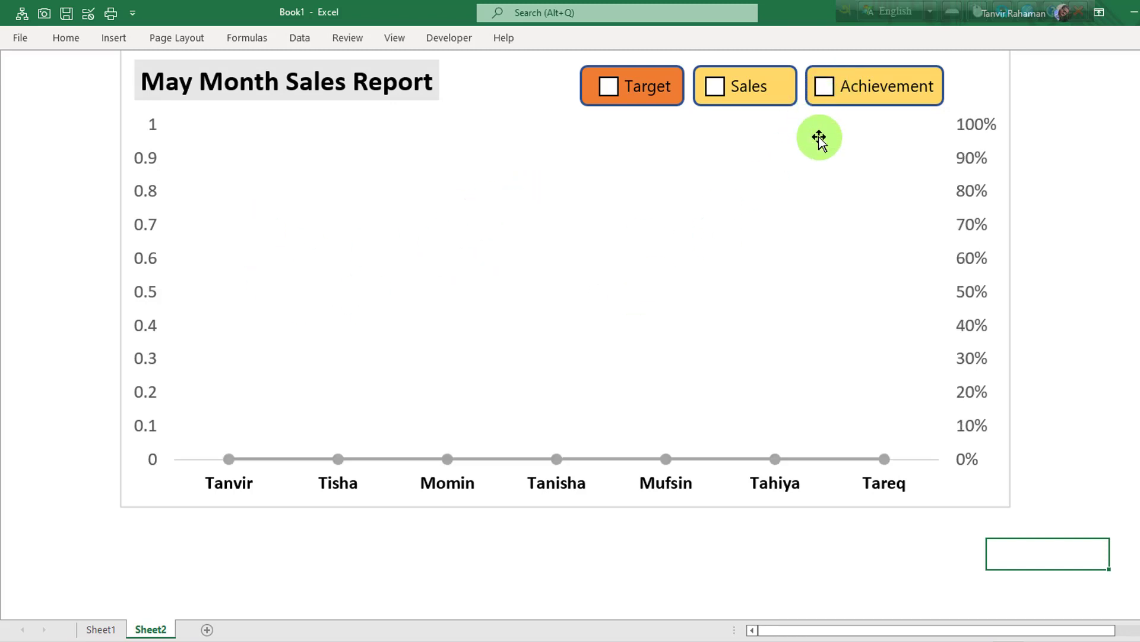
{"action": "left_click", "coordinate": [609, 89]}
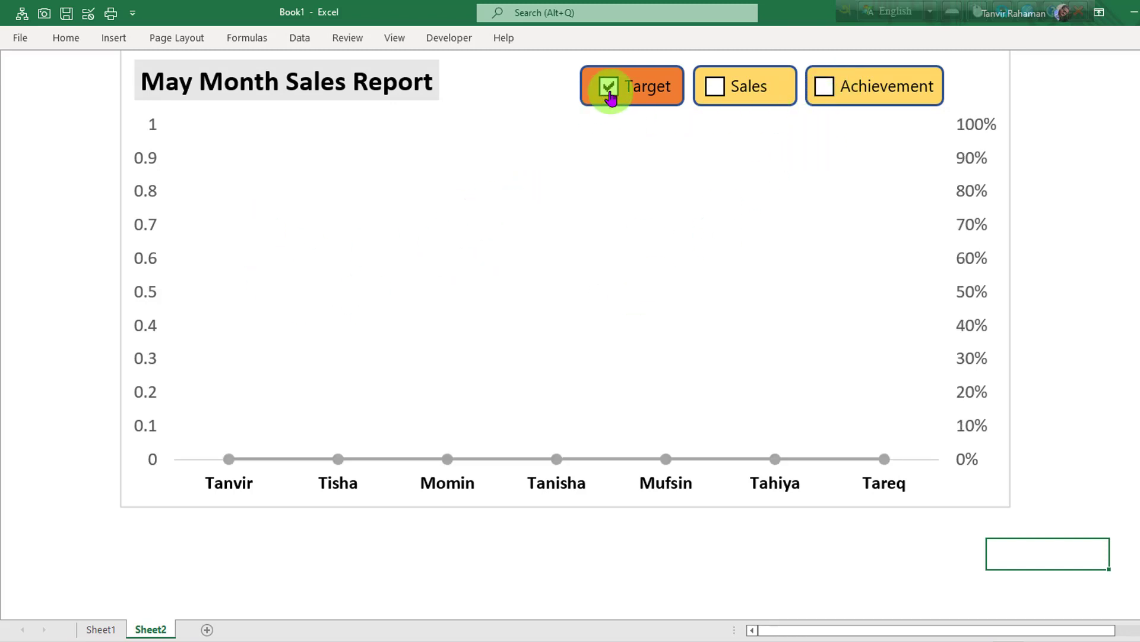
{"action": "left_click", "coordinate": [708, 95]}
{"action": "left_click", "coordinate": [822, 88]}
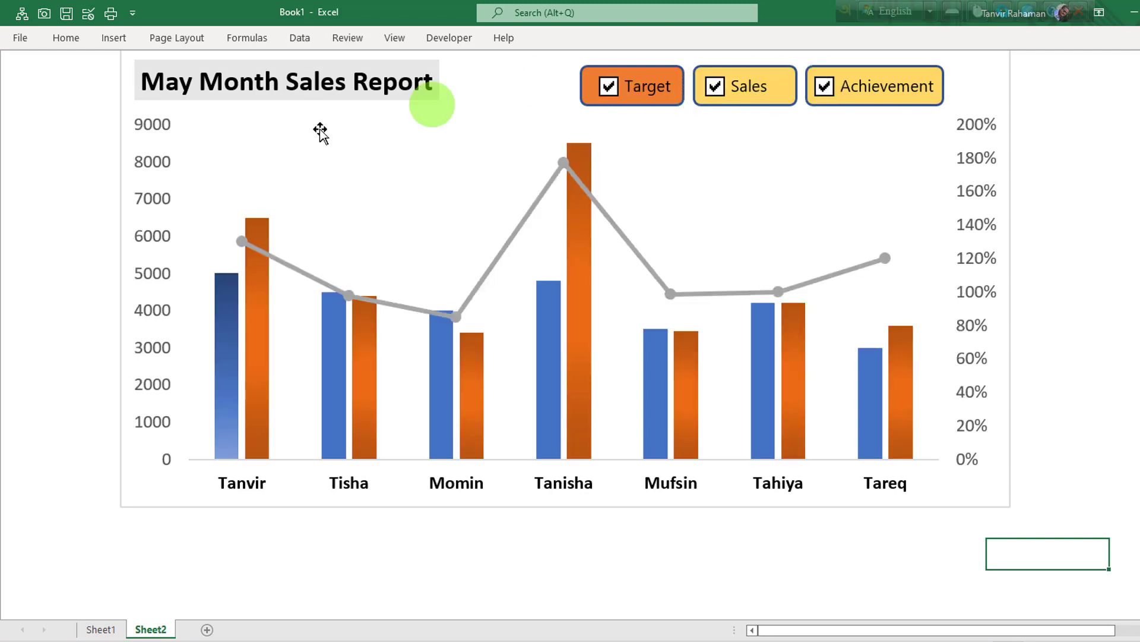